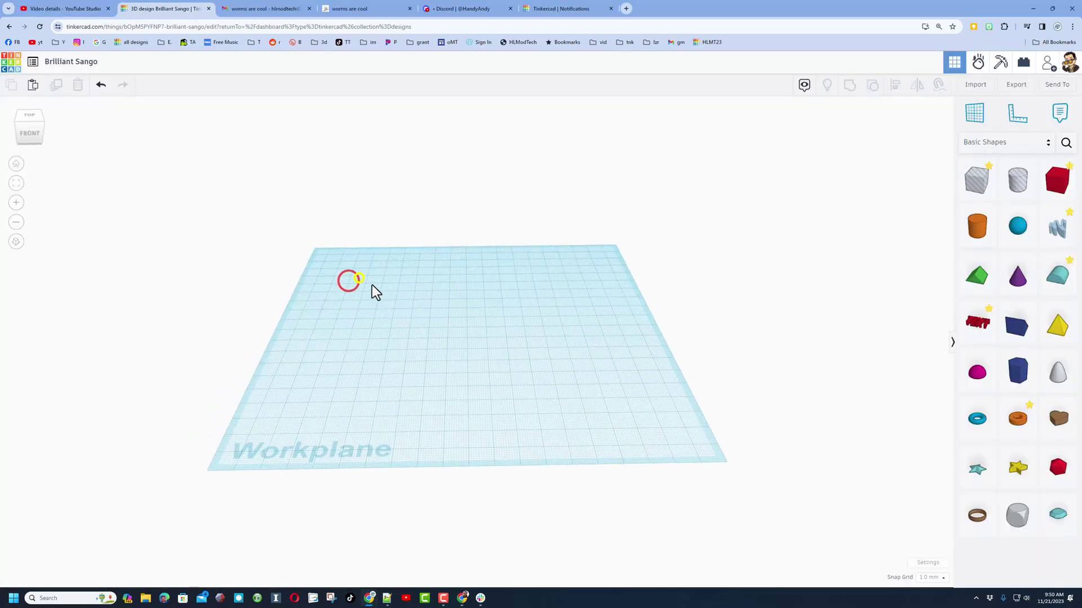
Rename the design to 'jumper mdh' and search the shape library for pipe
right_click_drag(372, 286, 316, 242)
left_click(85, 62)
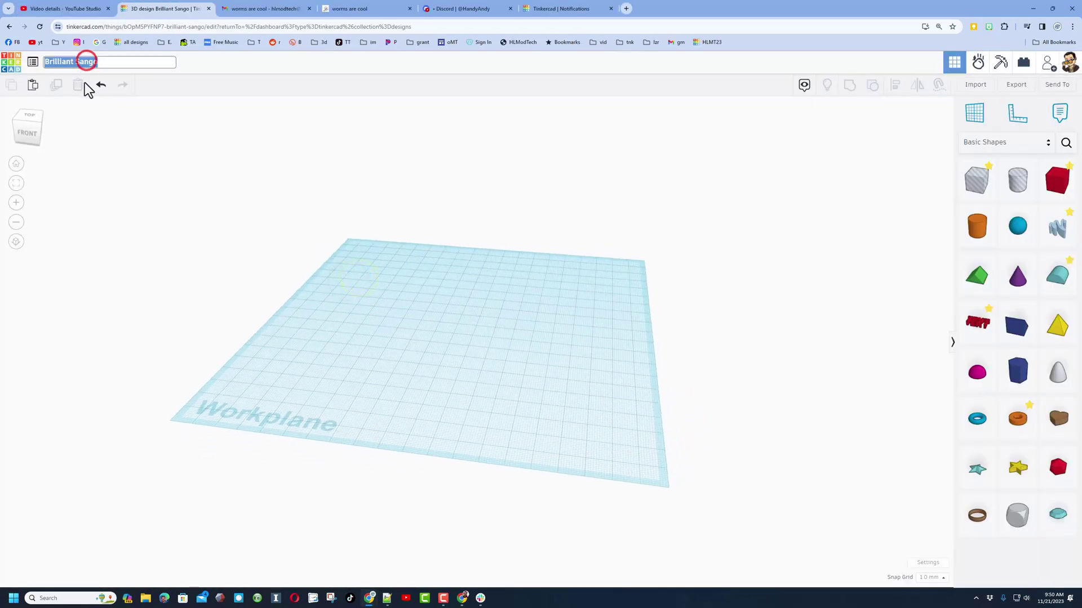
type("jumper mdh")
key("Return")
mouse_move(381, 379)
right_mouse_down()
mouse_move(407, 396)
mouse_move(370, 394)
mouse_move(390, 391)
right_mouse_up()
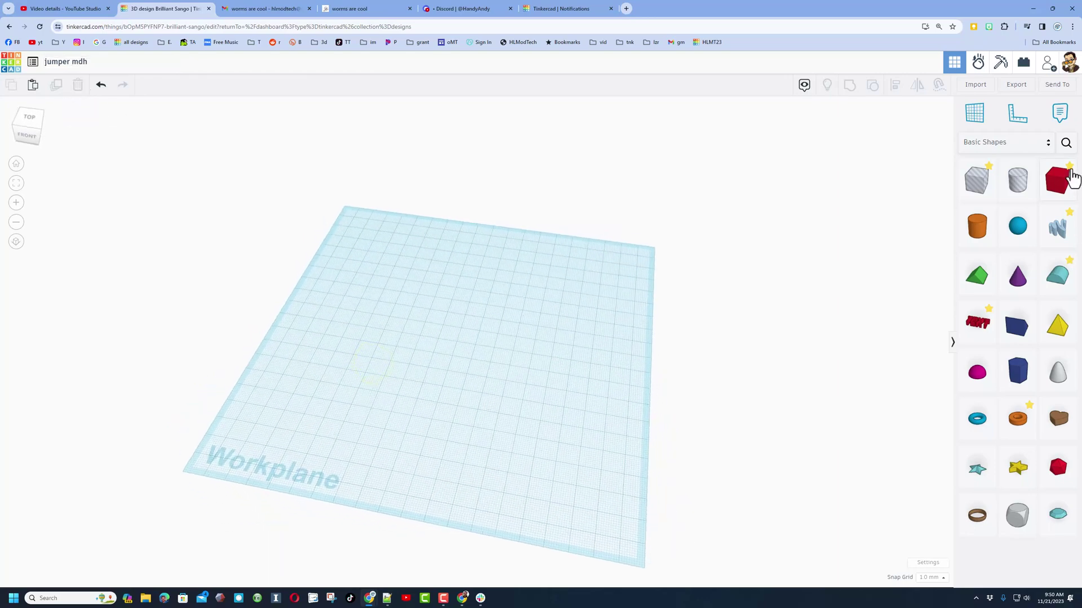
left_click(1066, 142)
type("plpe")
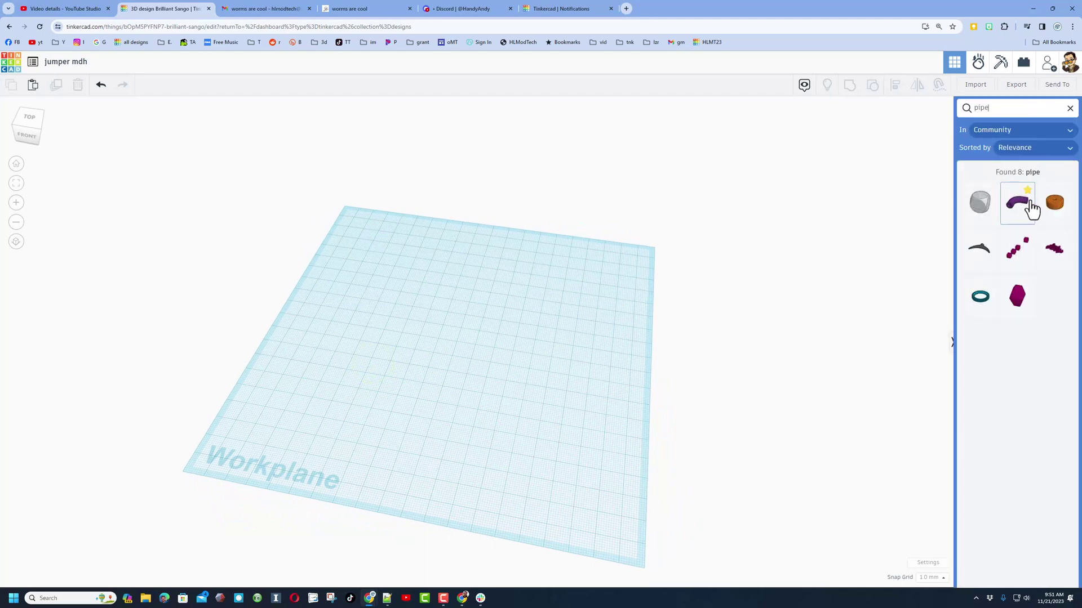
Place a Community Bent Pipe, rotate it 90° so one leg points up, and drop it onto the workplane
left_click_drag(1014, 209, 502, 289)
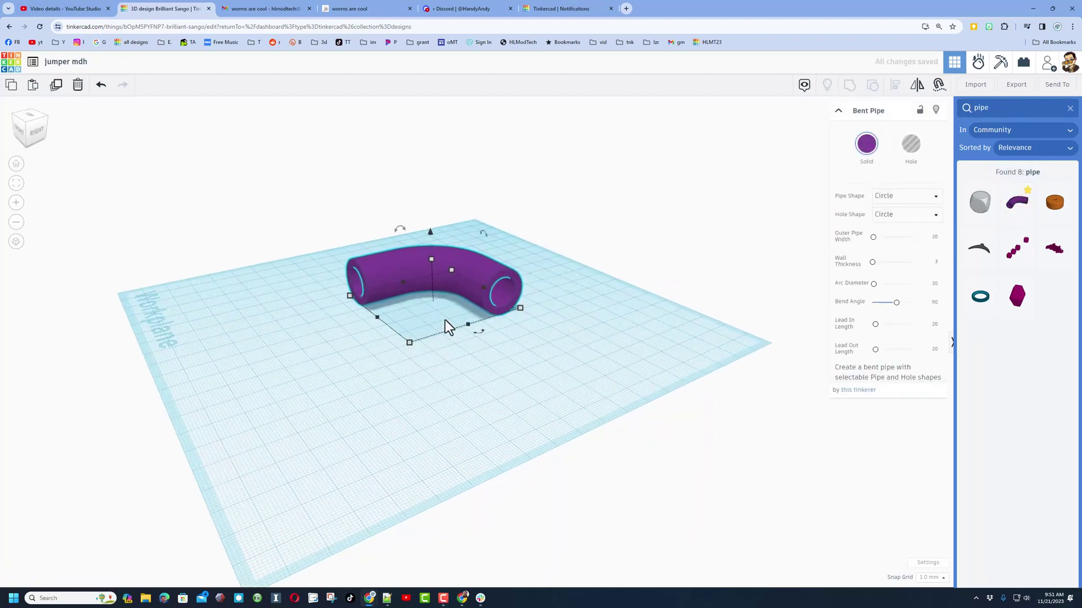
right_click_drag(169, 198, 389, 236)
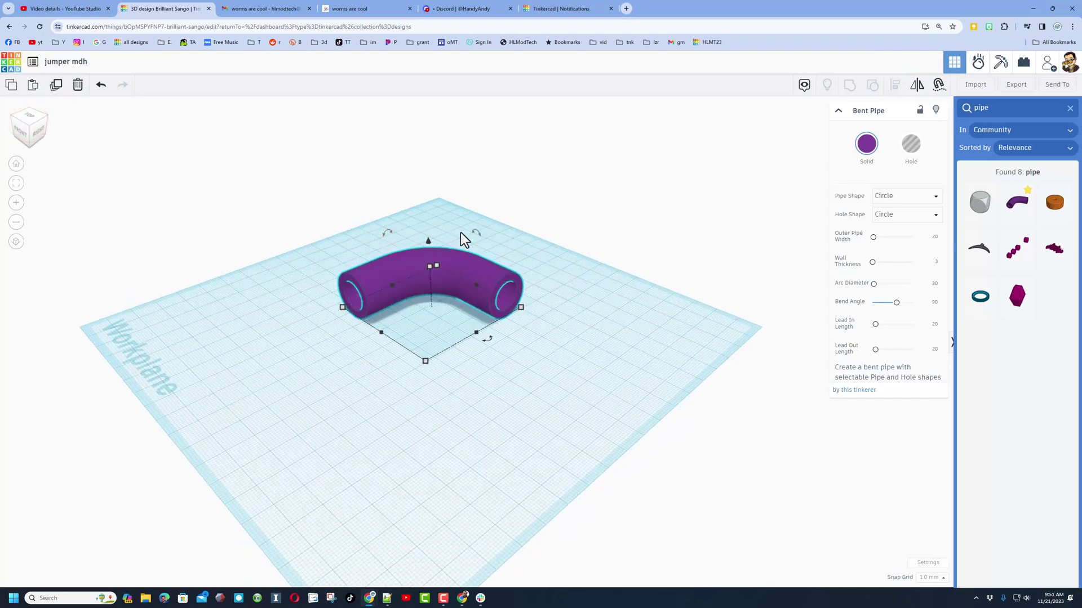
left_click_drag(481, 235, 448, 241)
left_click(424, 435)
left_click(414, 340)
key("d")
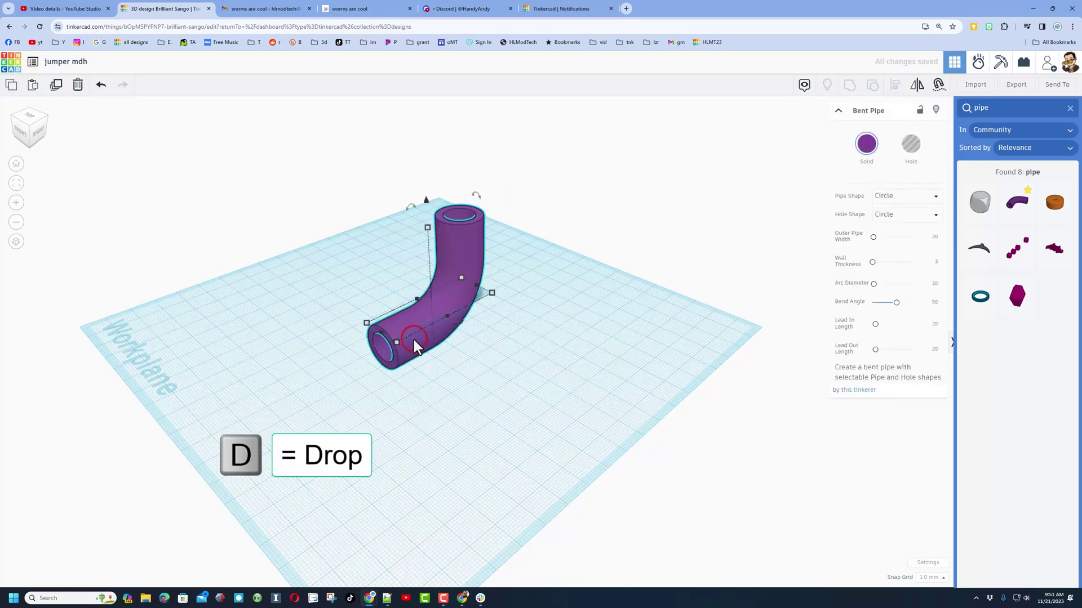
right_click_drag(383, 358, 416, 361)
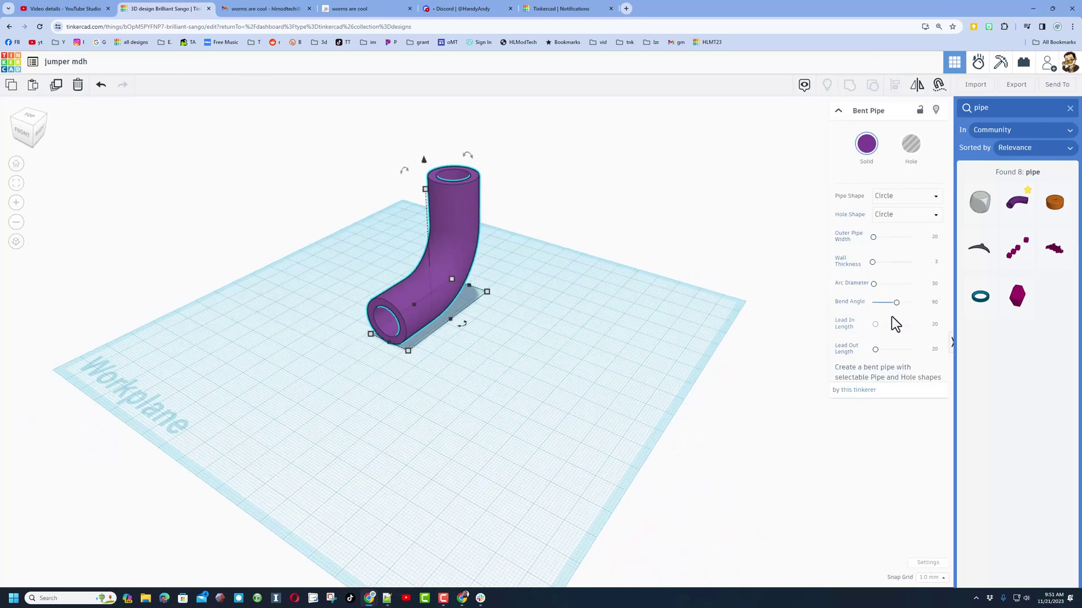
Set the Bent Pipe's Lead Out Length to 100, then duplicate the pipe
left_click(451, 228)
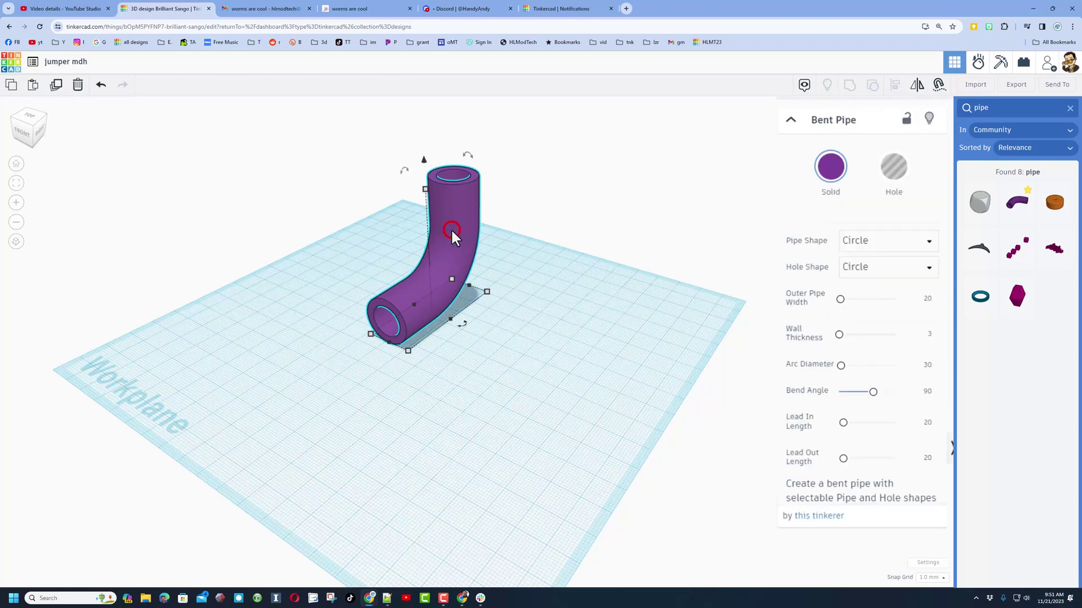
left_click(924, 461)
type("100")
key("Return")
scroll(456, 400, "down", 1)
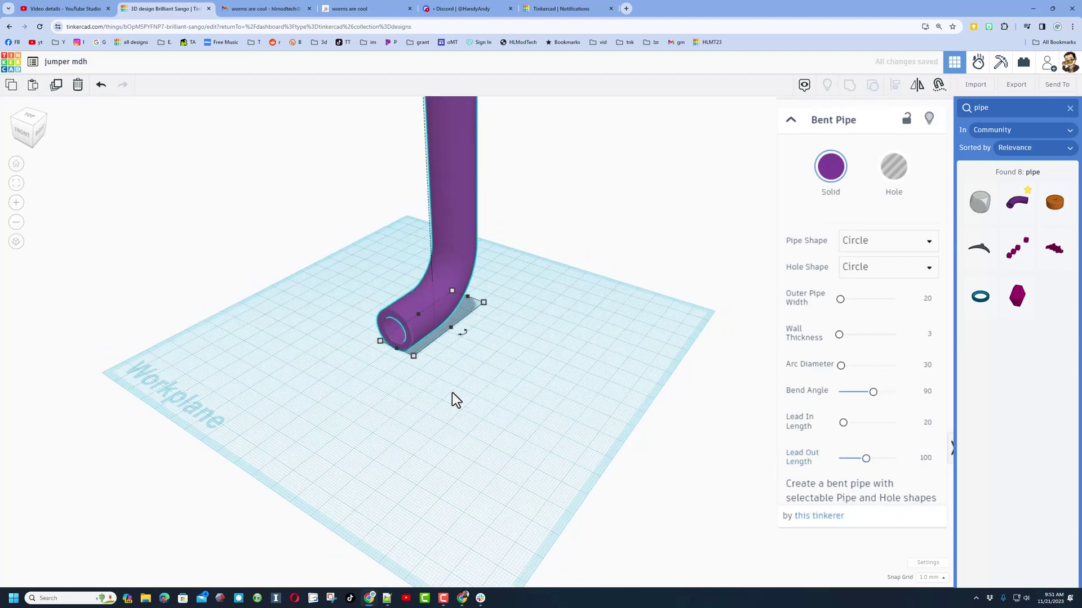
scroll(453, 394, "down", 3)
right_click_drag(455, 390, 394, 379)
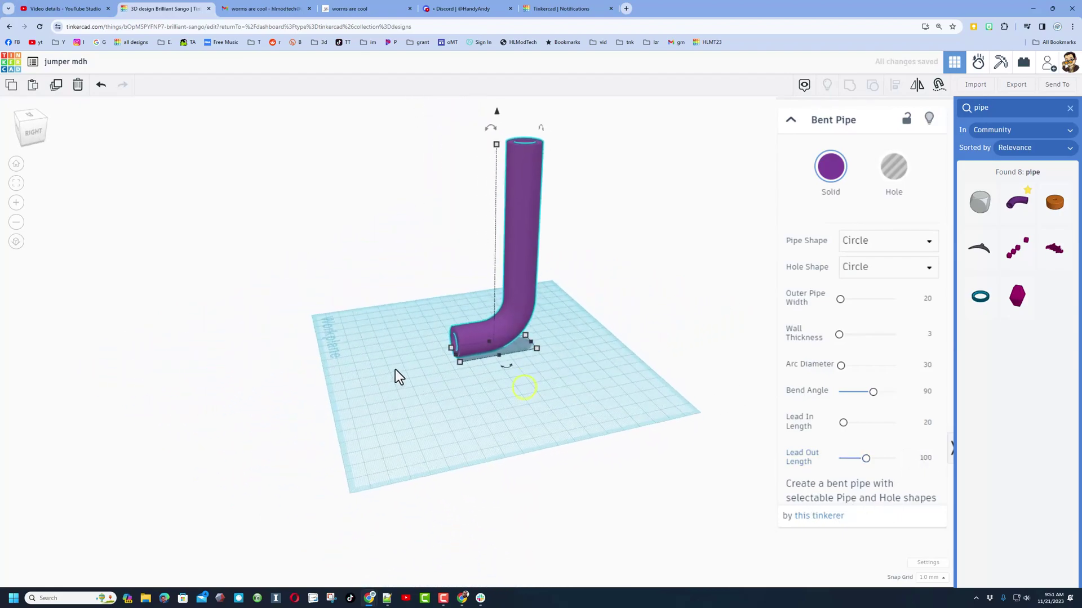
key("ctrl+d")
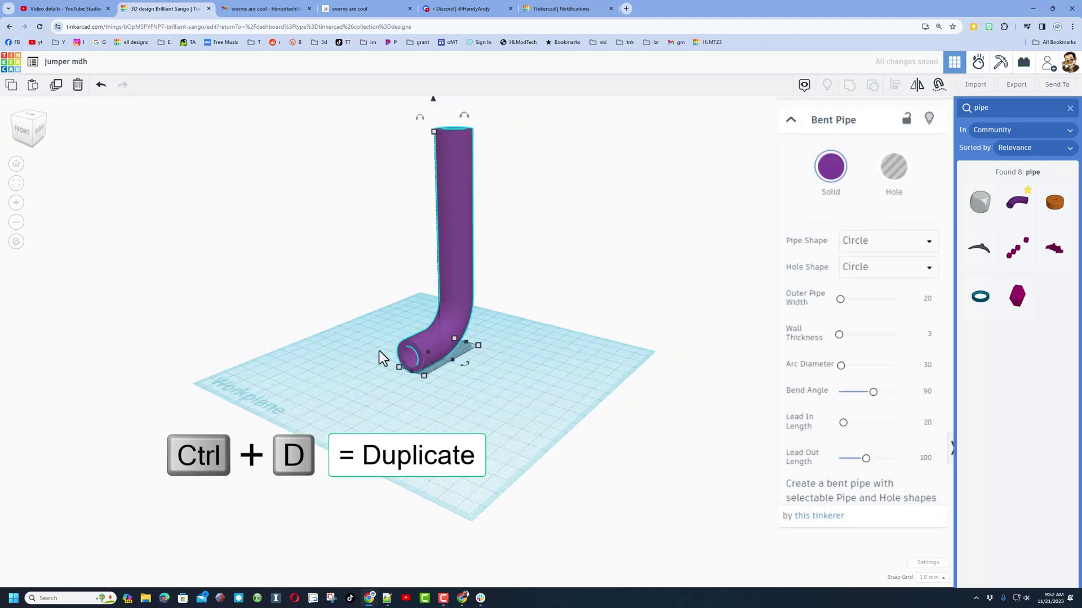
Nudge the duplicate pipe to the right of the original and reselect the left pipe
key("shift+Right")
key("shift+Right")
key("shift+Right")
key("shift+Right")
key("shift+Right")
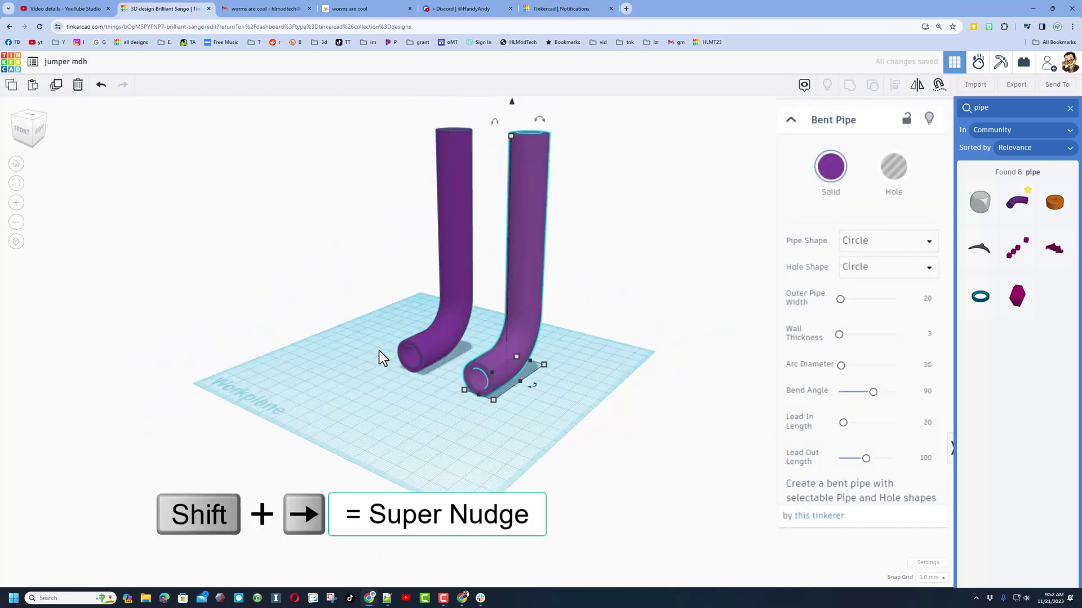
left_click(415, 352)
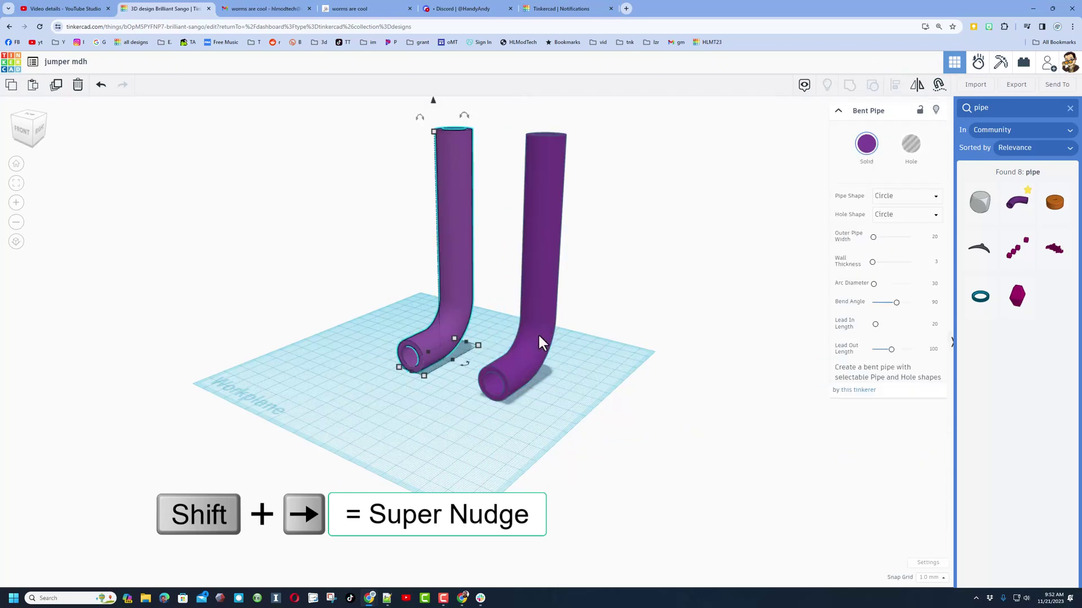
left_click(458, 296)
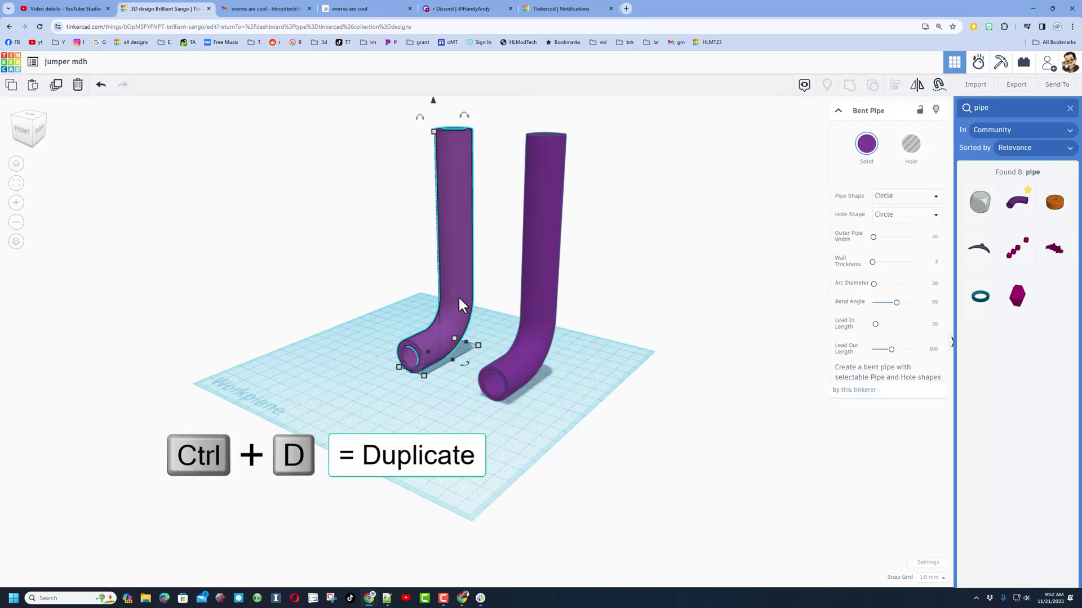
left_click(375, 332)
left_click(443, 324)
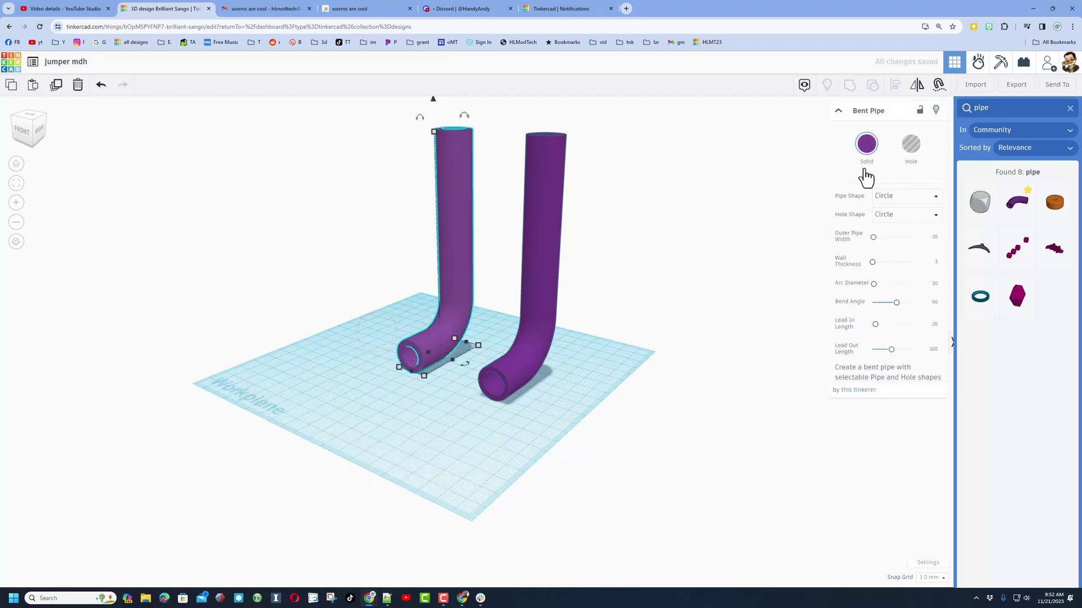
Make the left pipe a hole with Outer Pipe Width 22 and Wall Thickness 14
left_click(887, 184)
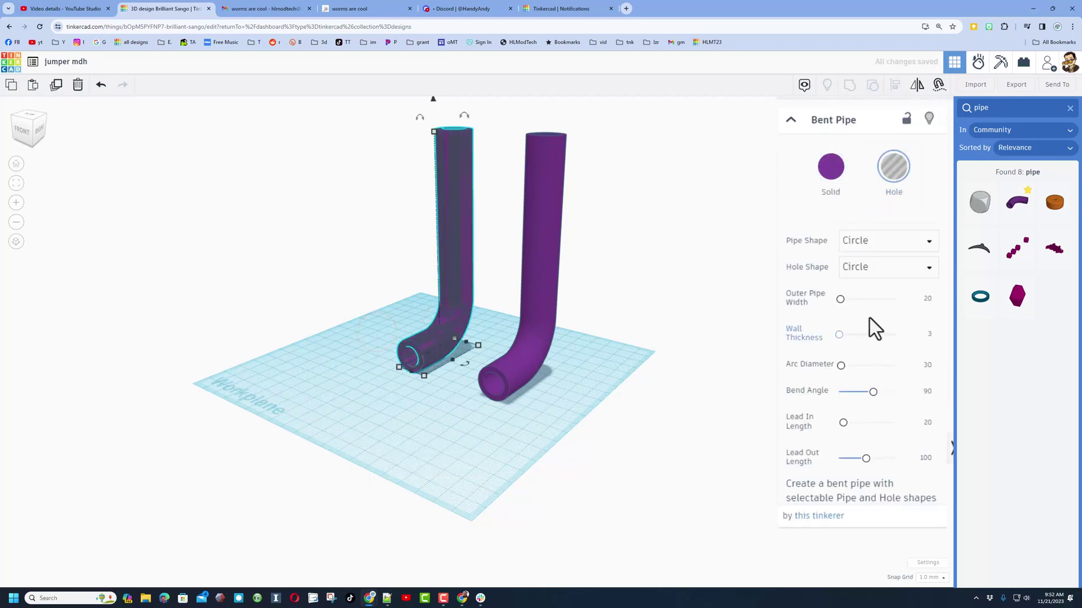
left_click(928, 299)
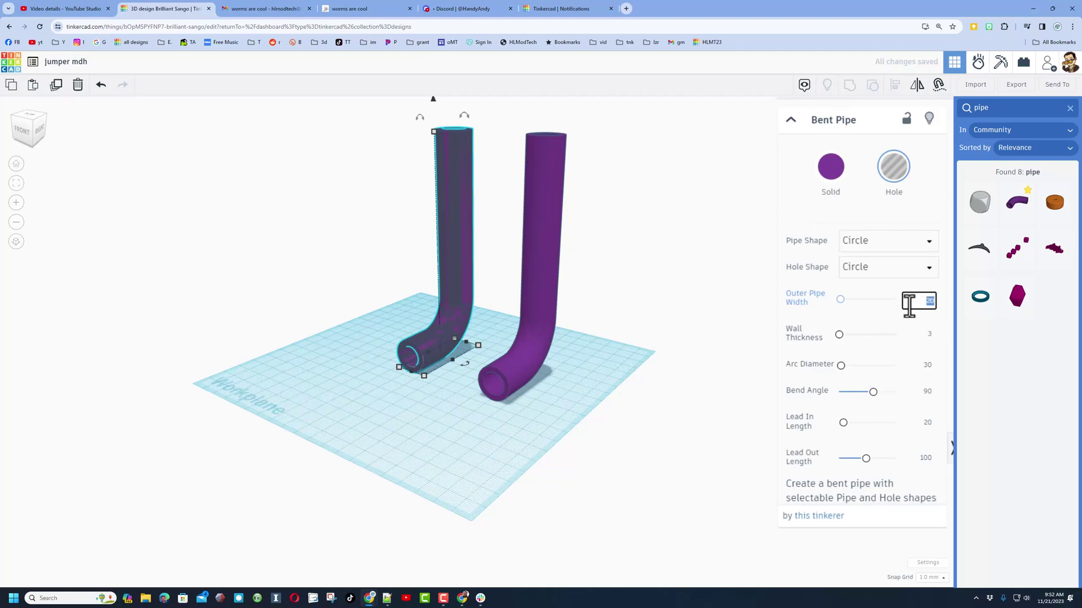
type("22")
key("Return")
left_click(929, 336)
type("14")
key("Return")
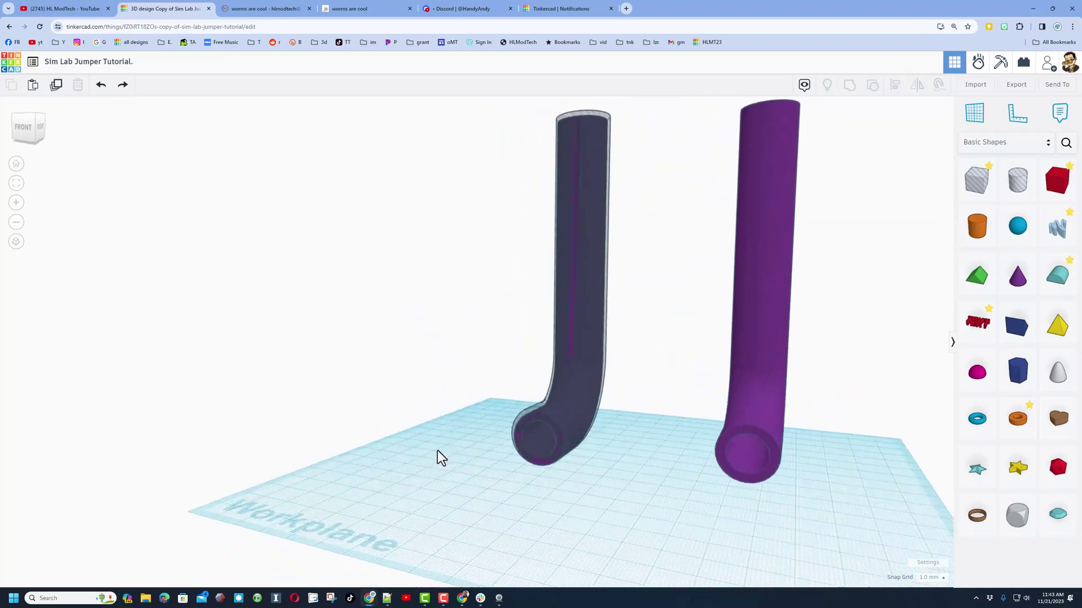
Select the left hole and solid pipes together and align them
left_click(436, 449)
left_click_drag(467, 372, 572, 479)
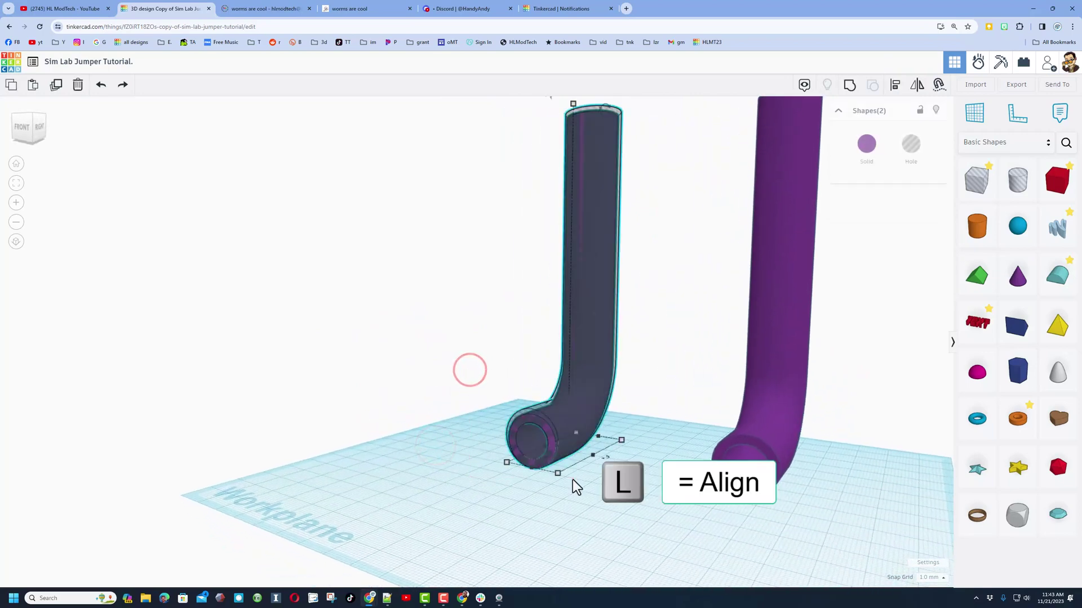
key("l")
mouse_move(566, 463)
right_mouse_down()
mouse_move(574, 487)
mouse_move(523, 480)
right_mouse_up()
Nudge the hole pipe toward the front and raise it a large step over the solid pipe
left_click(397, 465)
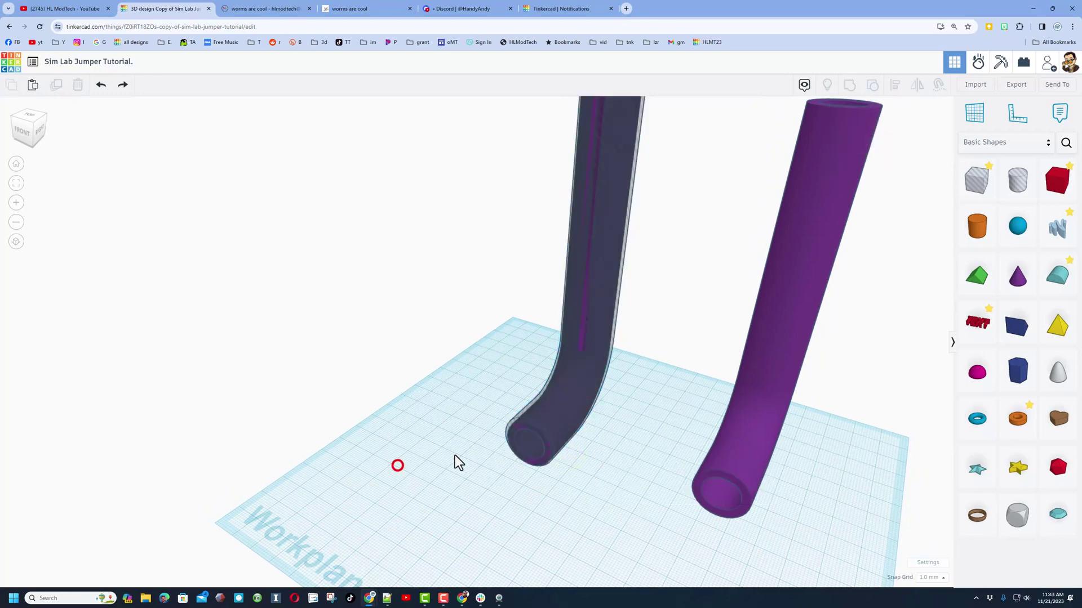
left_click(562, 400)
right_click_drag(577, 460, 651, 461)
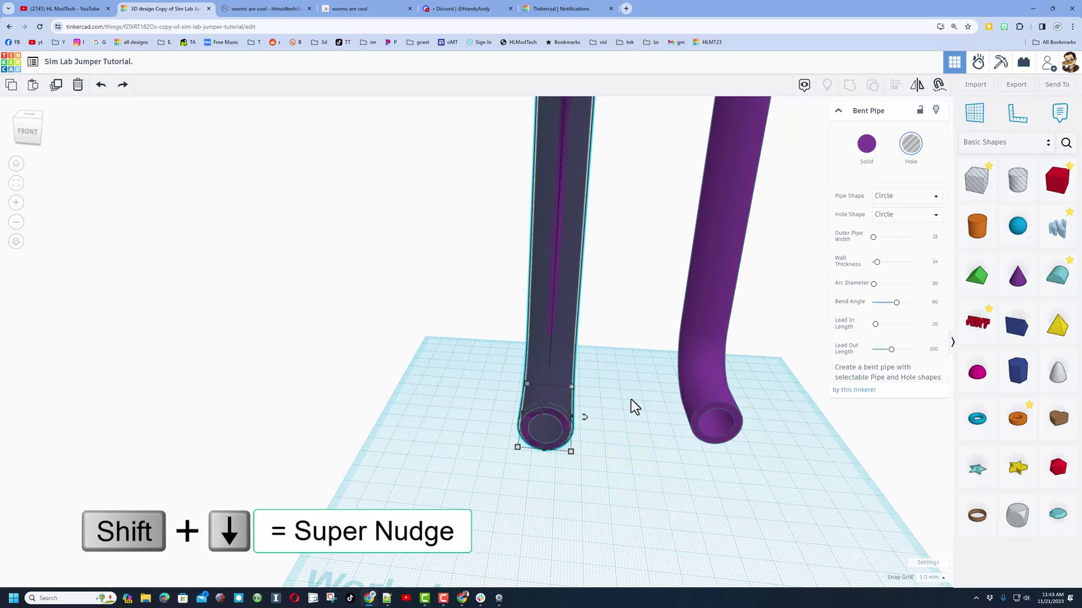
key("shift+Down")
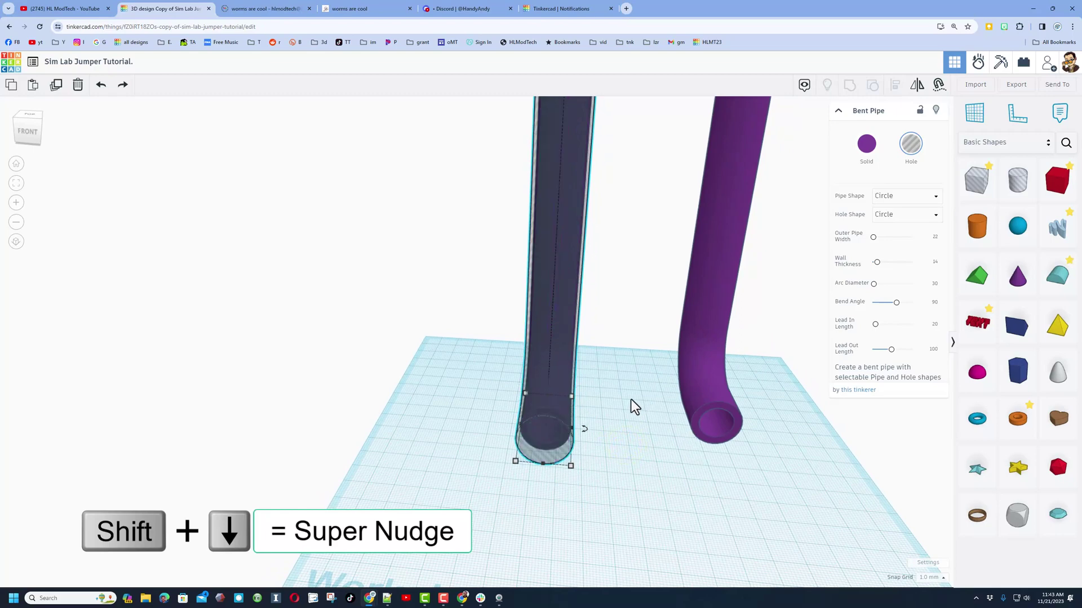
right_click_drag(905, 570, 574, 476)
left_click(609, 500)
scroll(490, 439, "up", 3)
left_click(484, 433)
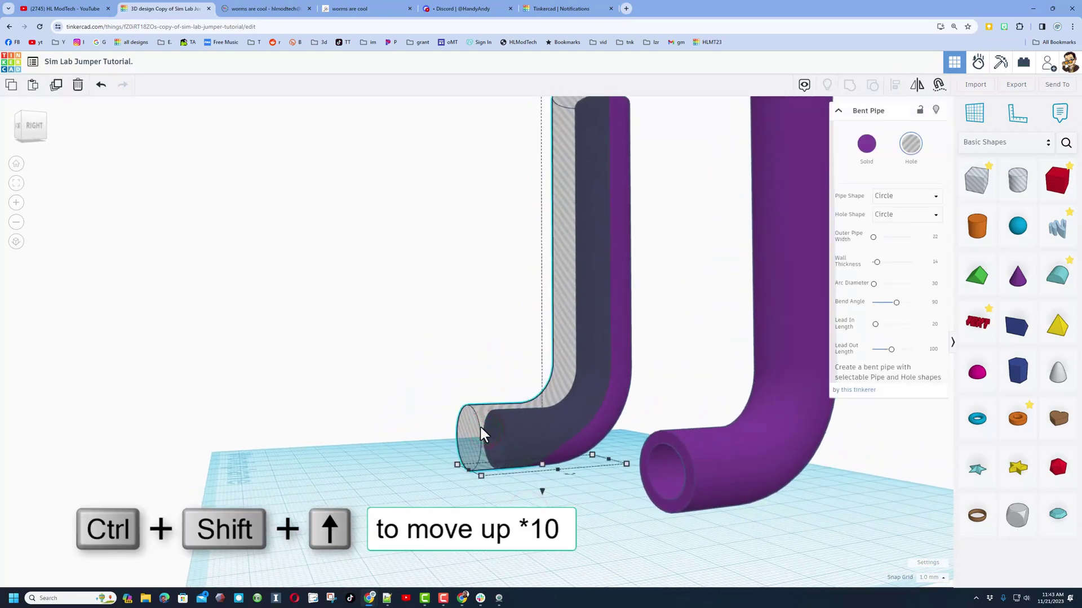
key("ctrl+shift+Up")
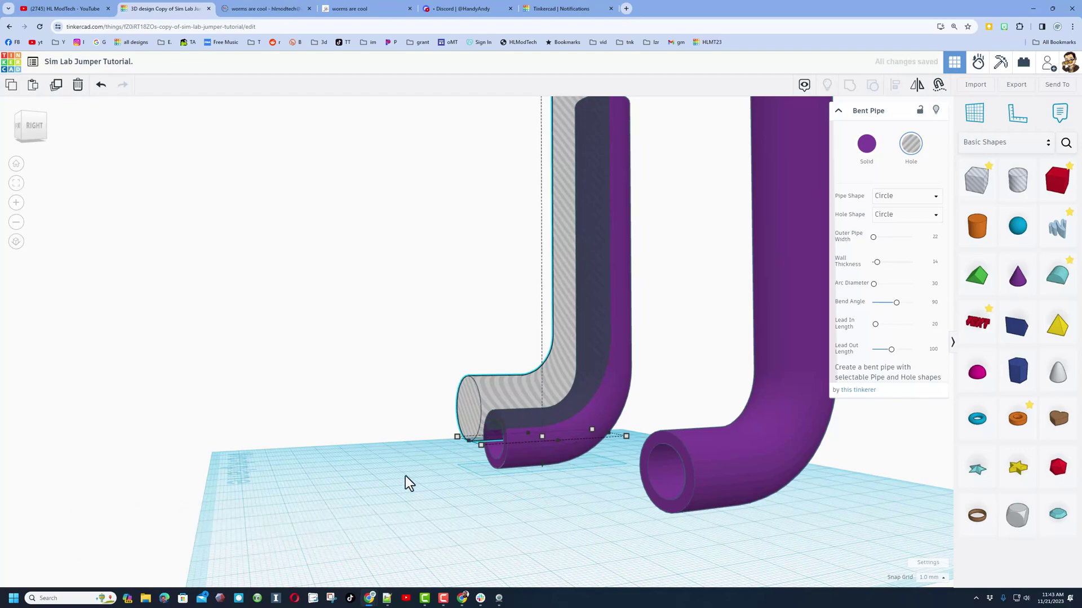
left_click(405, 480)
right_click_drag(437, 498, 503, 361)
Group the hole pipe with the left solid pipe to cut a channel into it
left_click(535, 304)
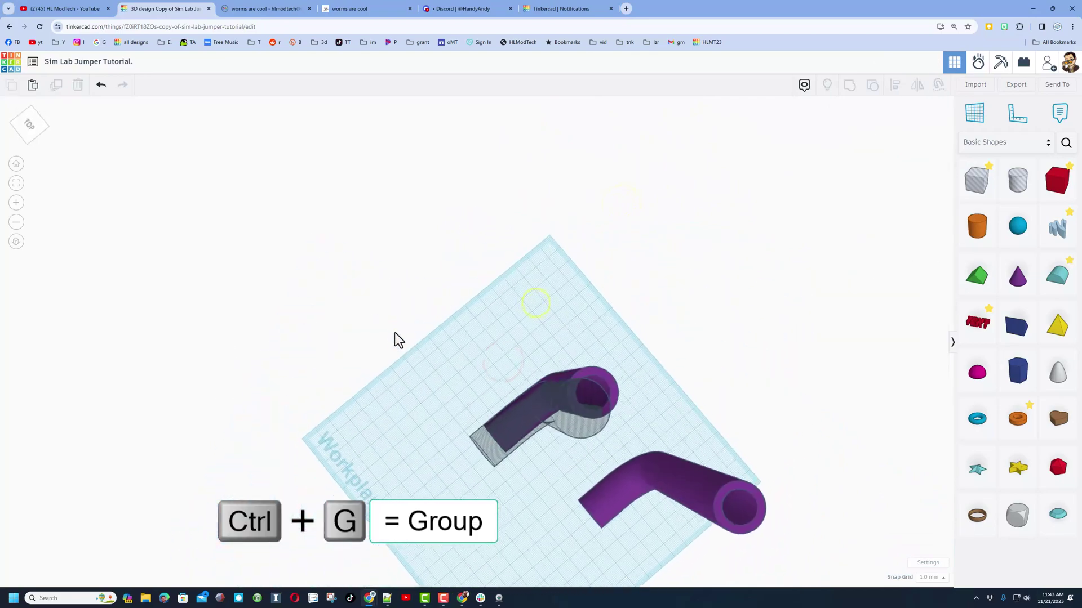
left_click(547, 444)
key("ctrl+g")
right_click_drag(455, 402, 570, 359)
scroll(547, 346, "up", 5)
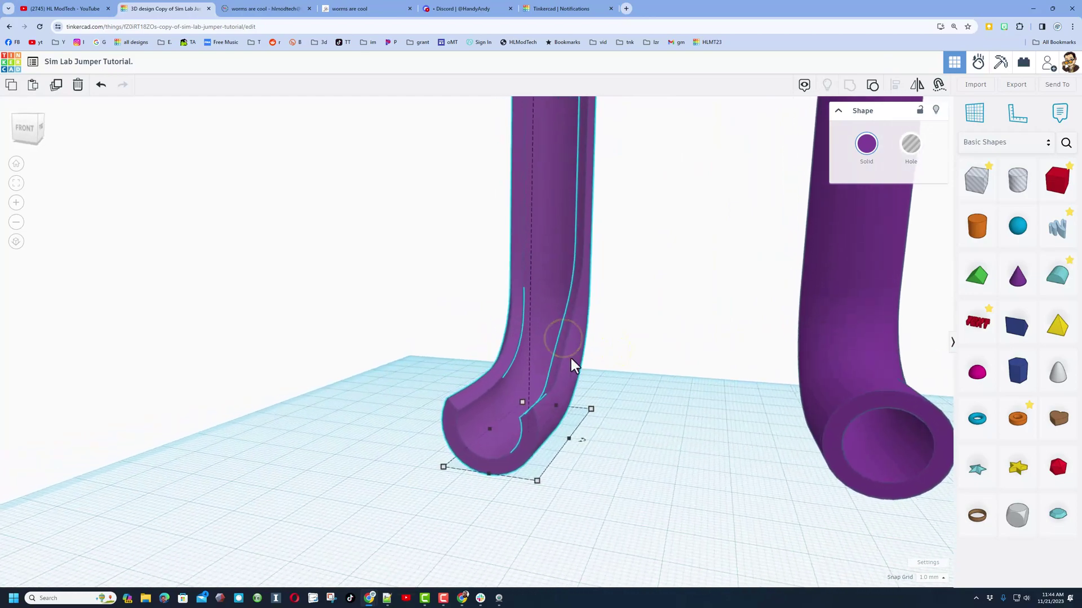
Paste another bent-pipe hole and lower it slightly
key("ctrl+v")
left_click(516, 350)
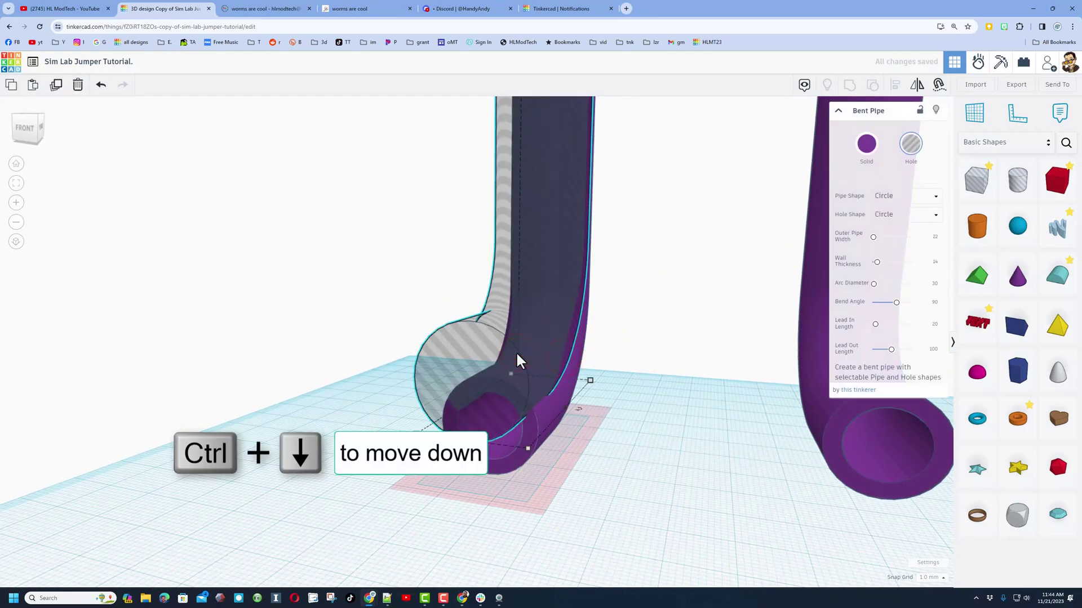
key("ctrl+Down")
key("ctrl+Down")
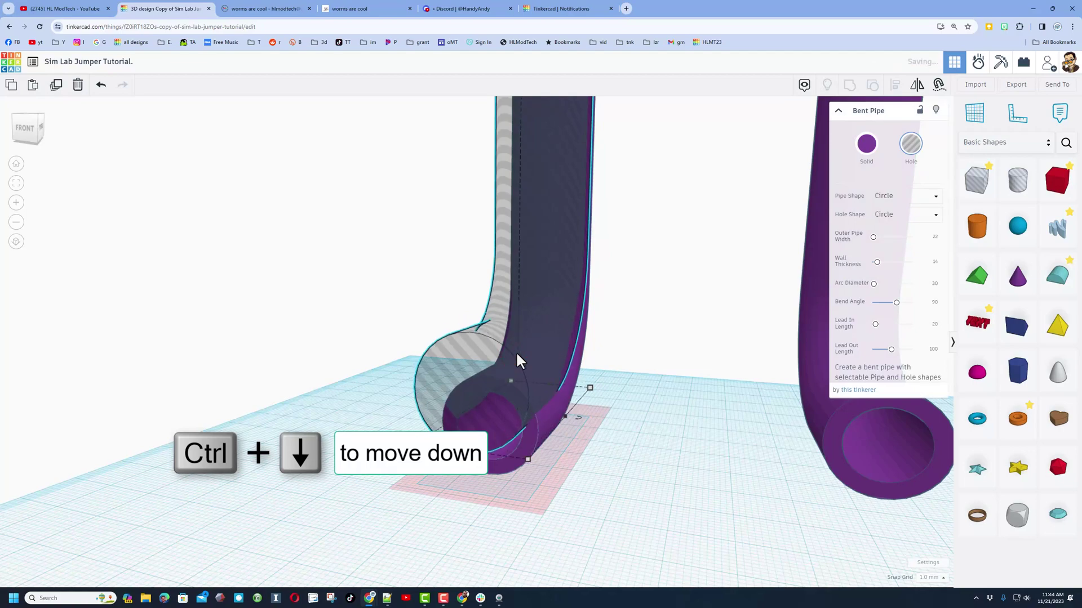
left_click(625, 441)
right_click_drag(618, 429, 601, 475)
Set the right bent pipe's Bend Angle to 120 so its tall leg leans over
left_click(536, 394)
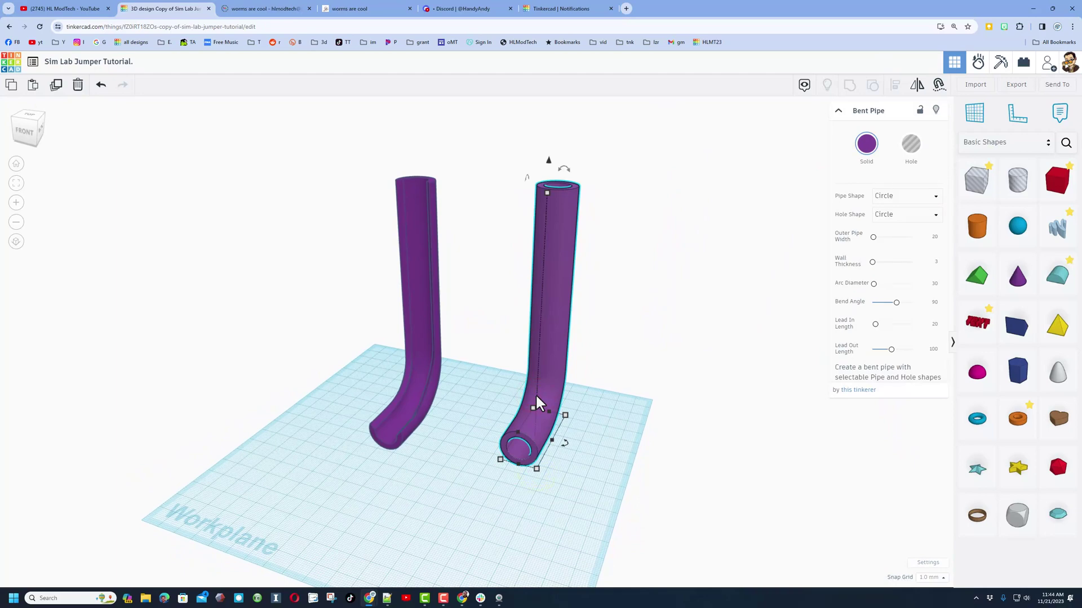
right_click_drag(573, 420, 538, 379)
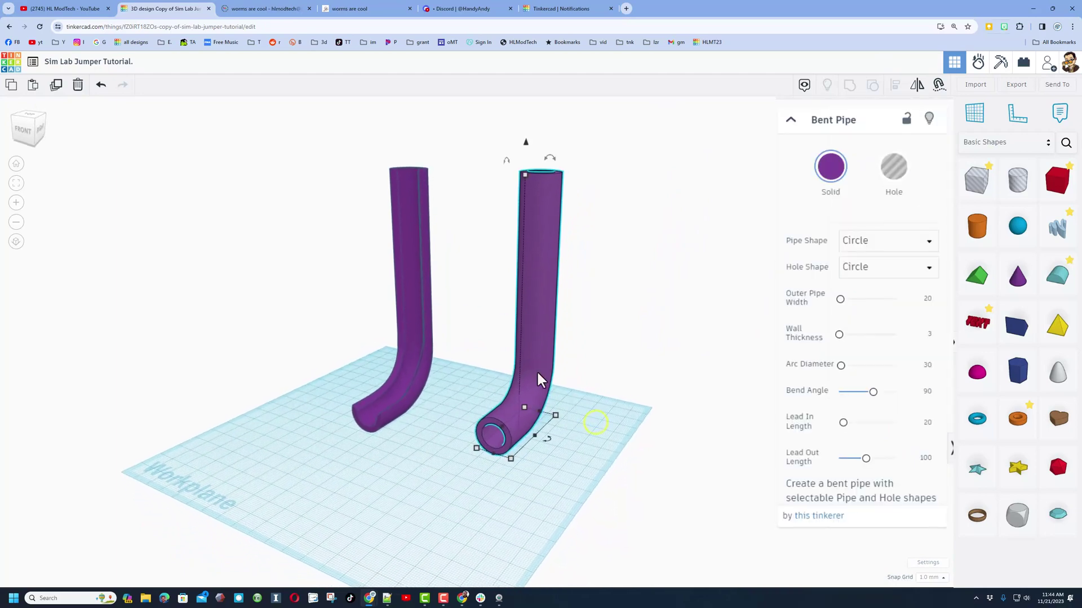
left_click(923, 392)
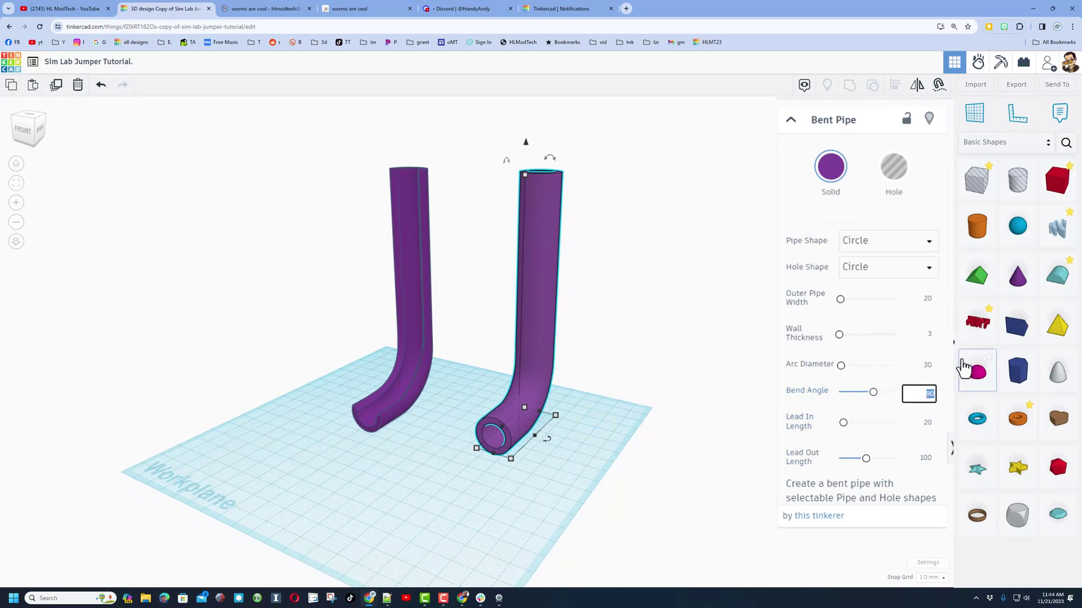
type("120")
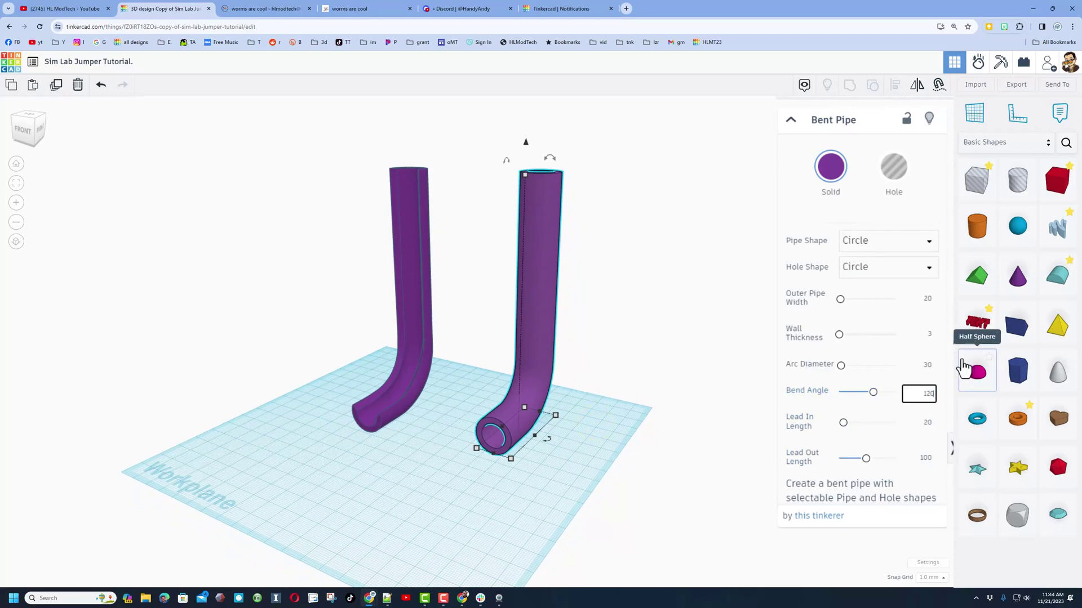
key("Return")
right_click_drag(454, 370, 478, 371)
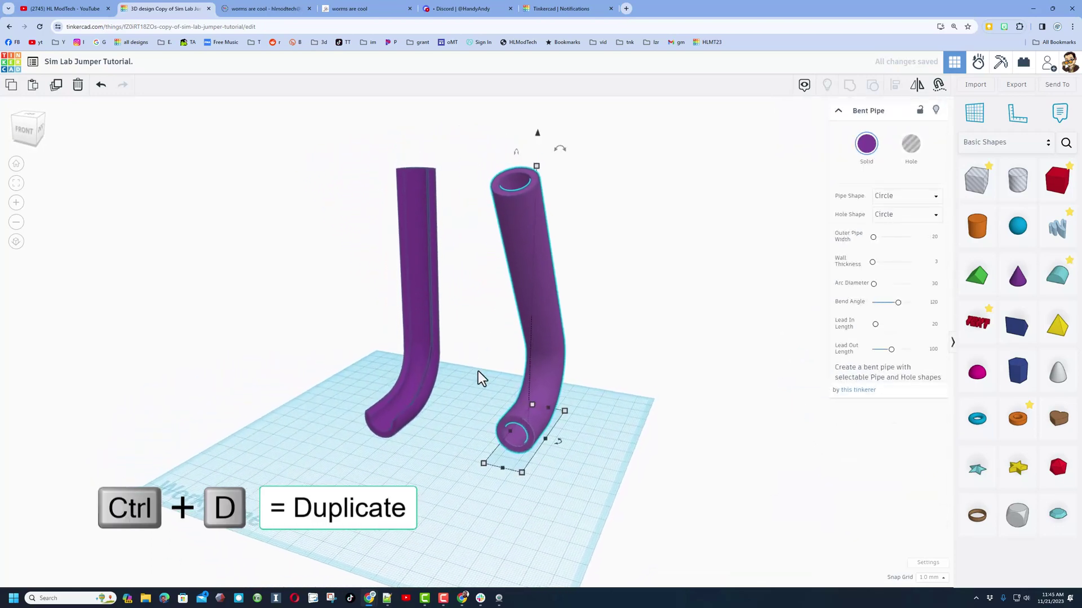
left_click(584, 441)
Duplicate the right pipe and make the copy a hole with Outer Pipe Width 22, Wall Thickness 14
left_click(552, 376)
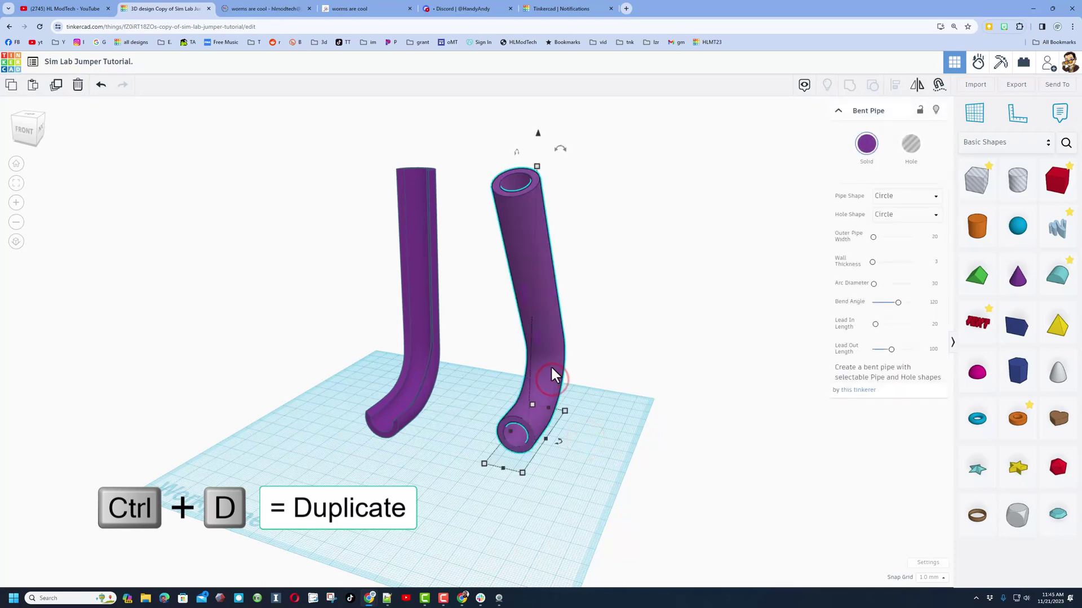
key("ctrl+d")
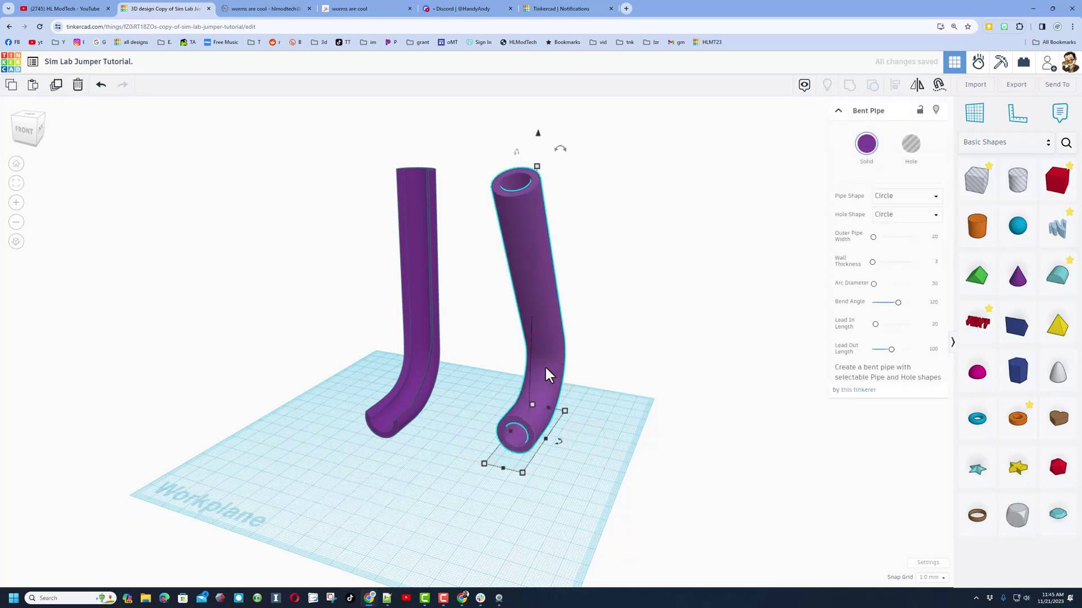
left_click(911, 144)
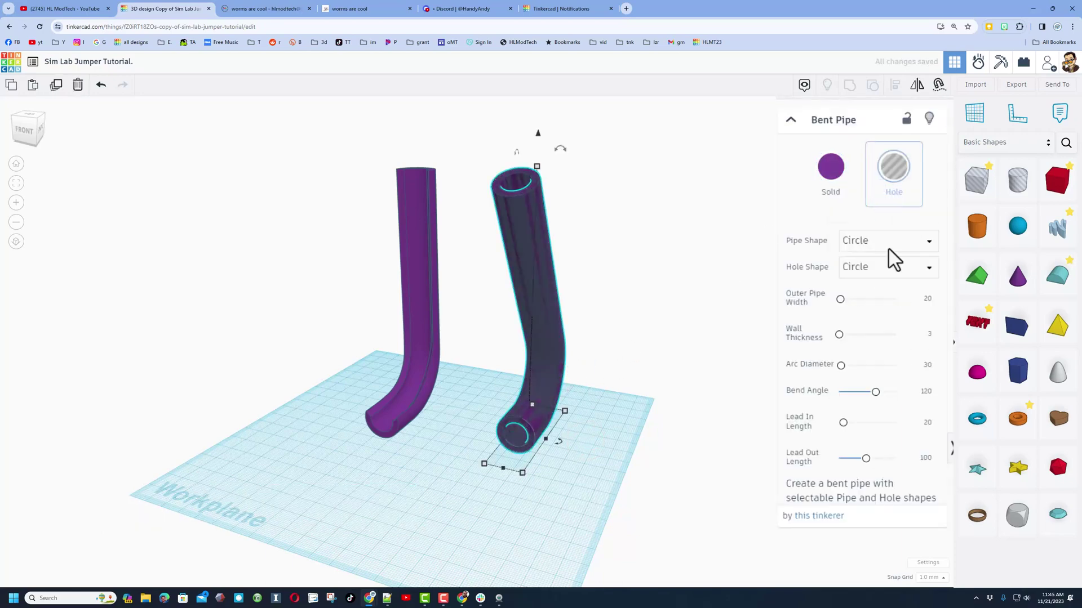
left_click(932, 238)
type("22")
key("Return")
left_click(929, 336)
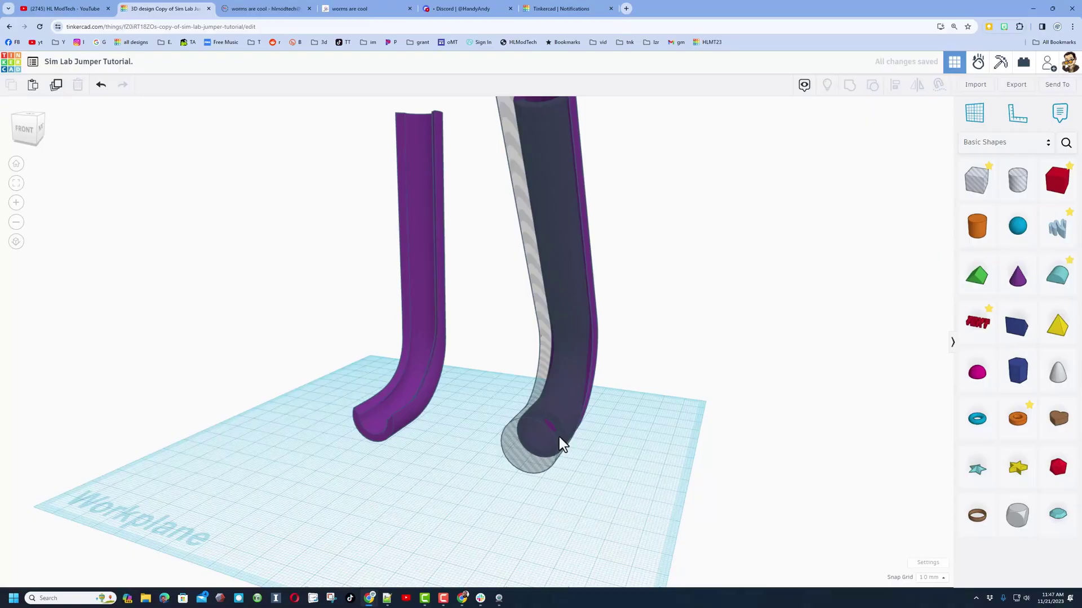
right_click_drag(559, 437, 622, 325)
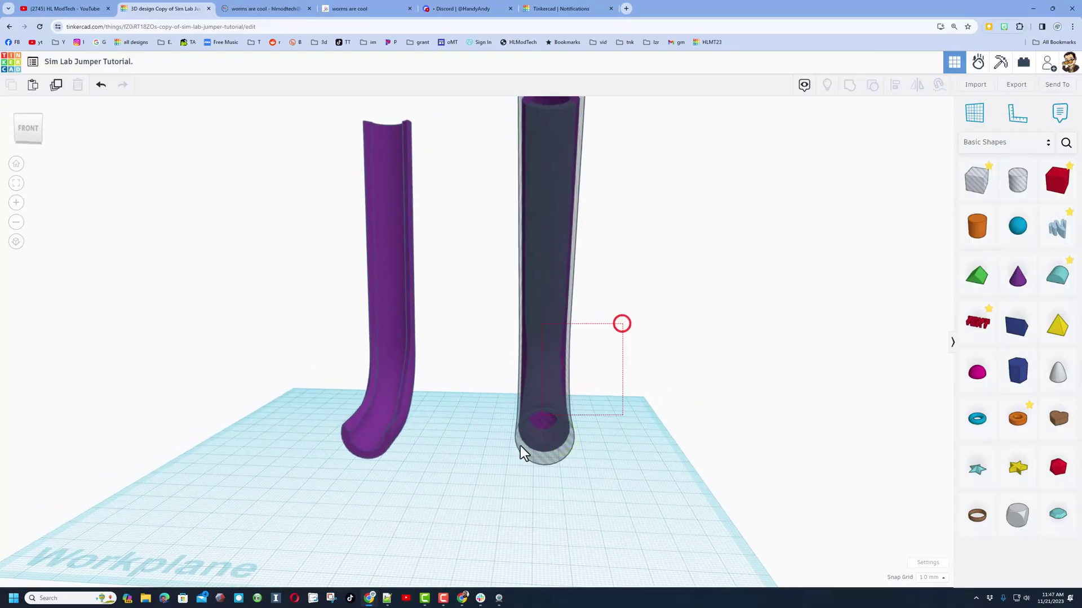
Align the hole copy with the right solid pipe using the align handles
left_click(509, 460)
key("l")
right_click_drag(564, 452, 498, 478)
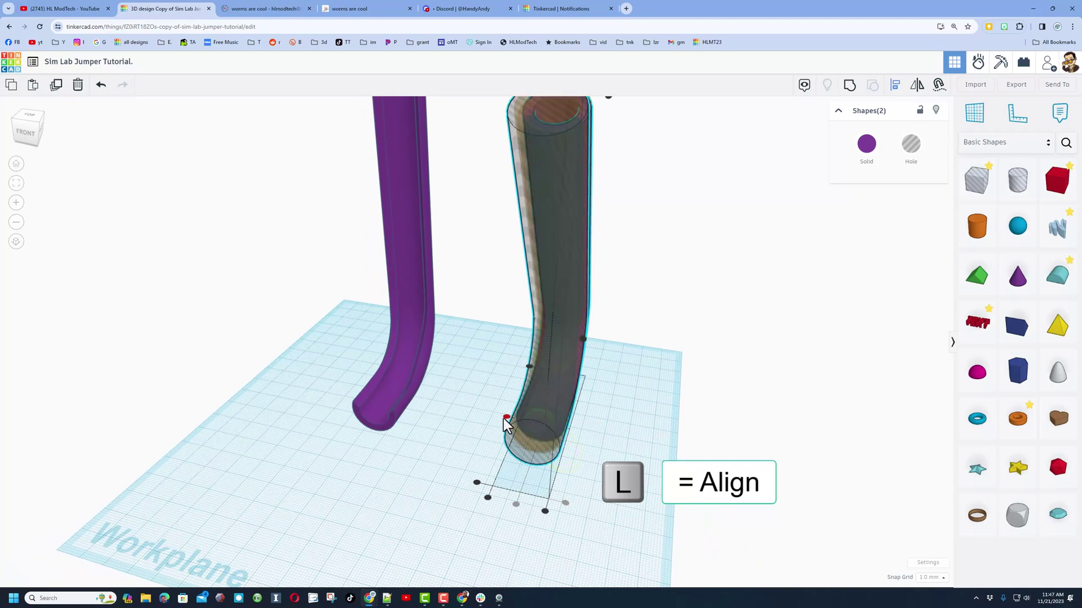
left_click(477, 482)
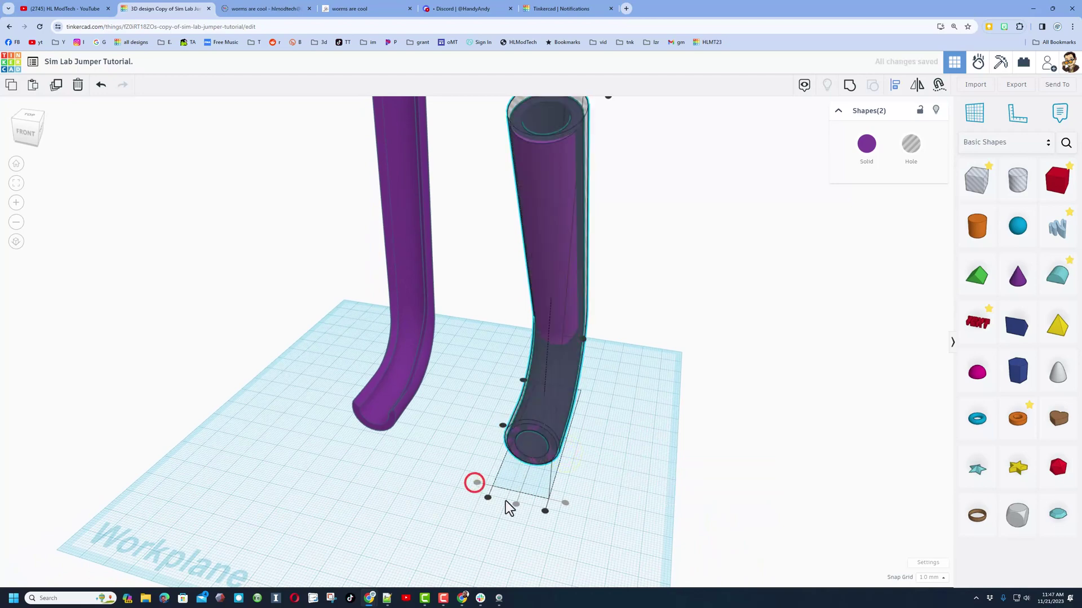
left_click(517, 505)
left_click(626, 484)
right_click_drag(584, 451, 532, 489)
Shift the hole pipe sideways, raise it, then fine-tune it slightly down and right
left_click(538, 466)
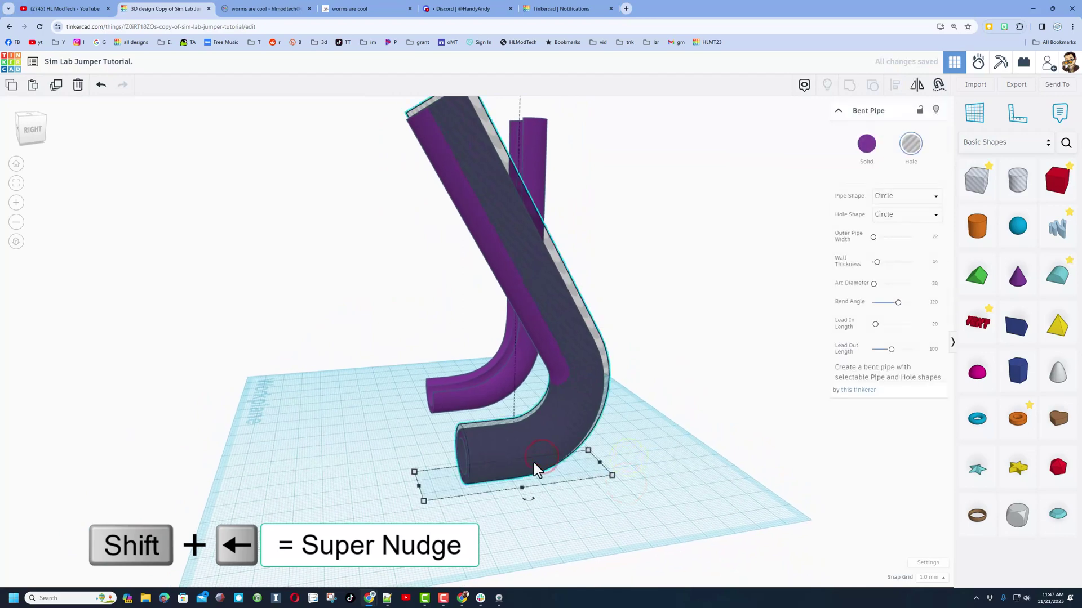
key("shift+Left")
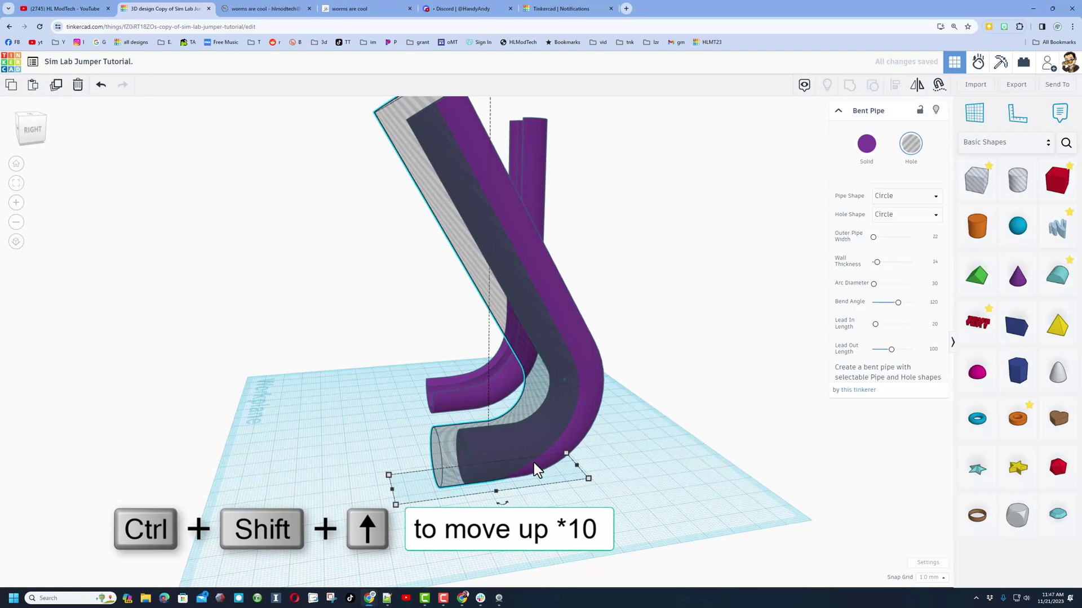
key("ctrl+shift+Up")
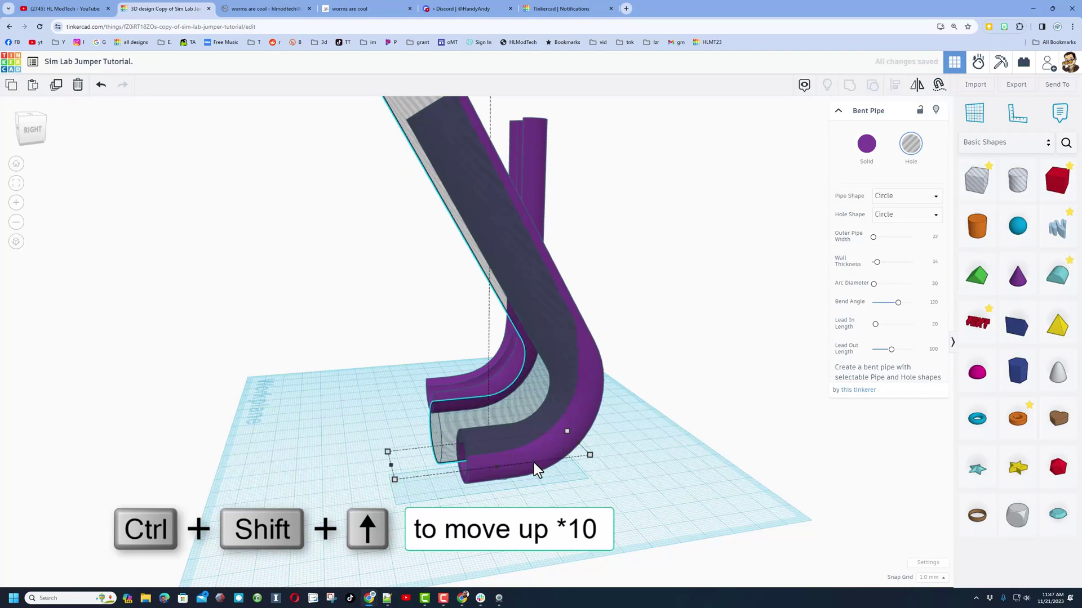
scroll(518, 506, "up", 1)
right_click_drag(517, 505, 621, 400)
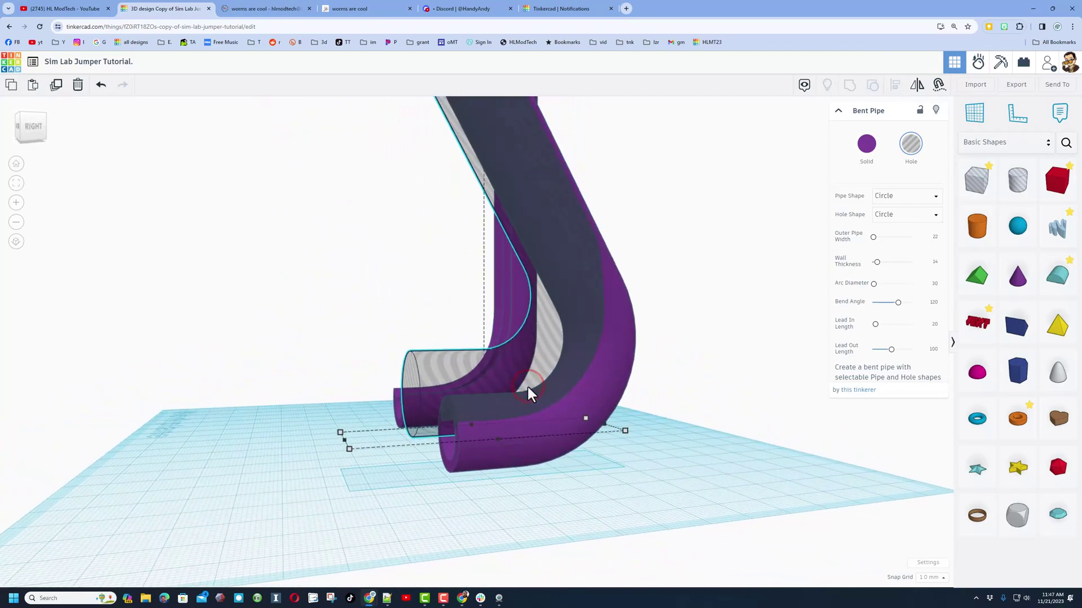
key("ctrl+shift+Down")
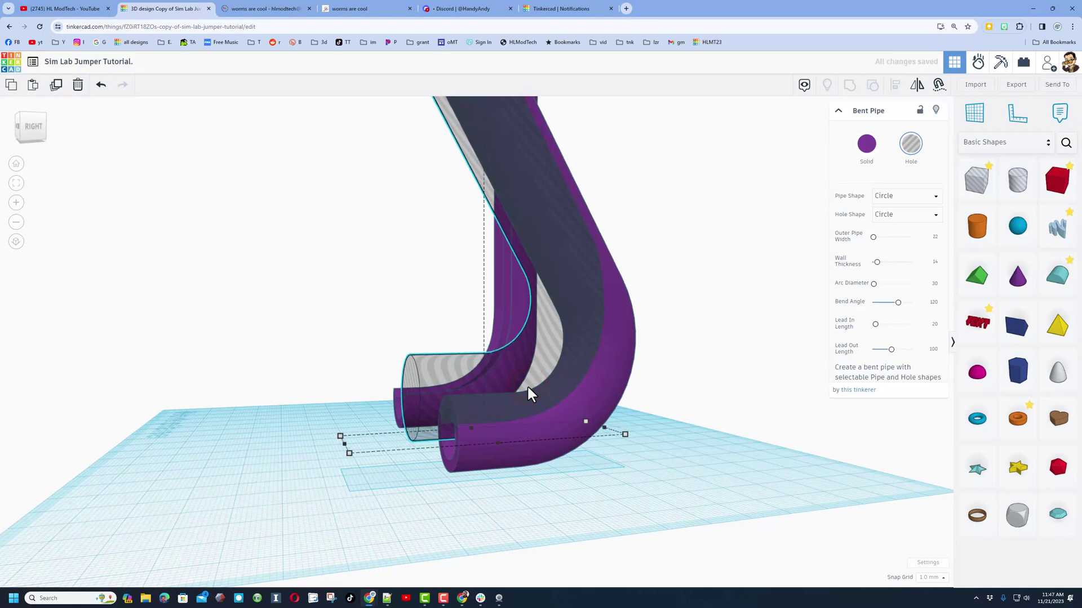
key("Right")
Check the overlap from several angles, then add the solid pipe to the selection
right_click_drag(526, 384, 427, 356)
right_click_drag(434, 374, 633, 442)
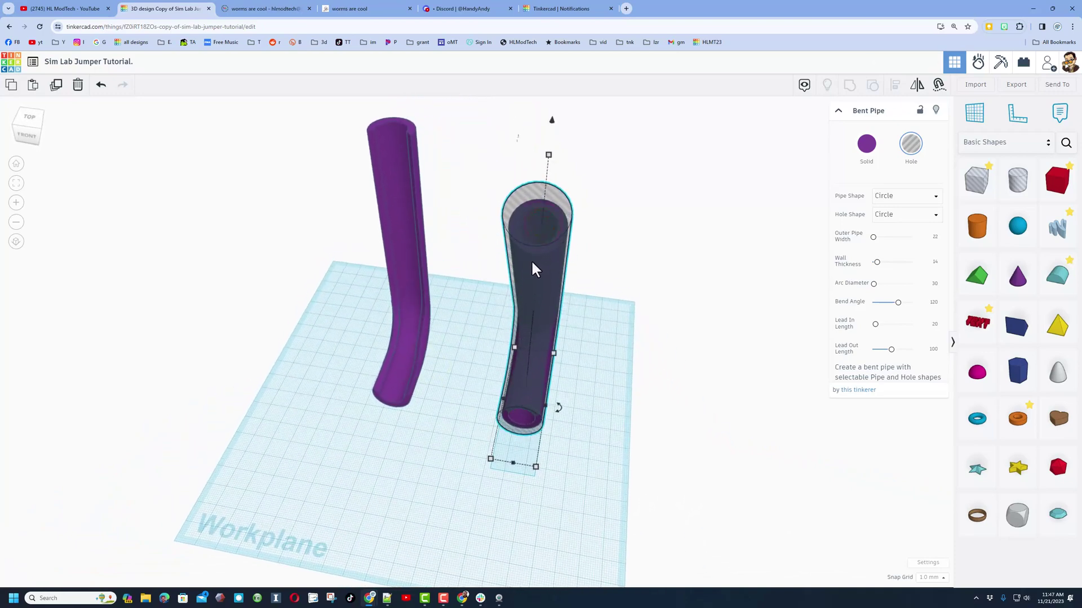
right_click_drag(616, 192, 538, 364)
scroll(582, 464, "up", 8)
right_click_drag(538, 473, 565, 483)
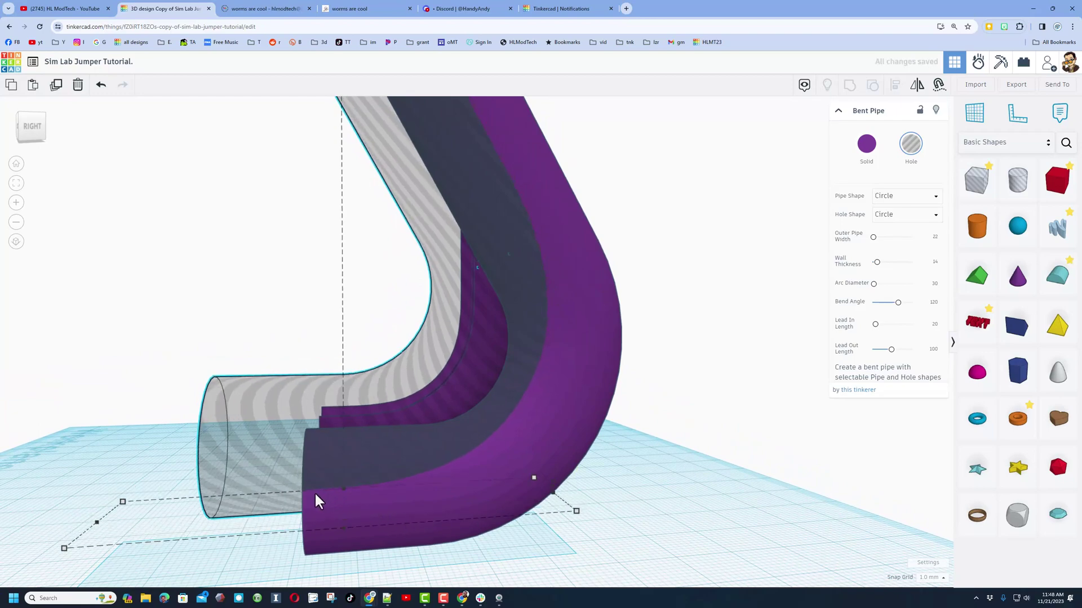
mouse_move(543, 358)
right_mouse_down()
mouse_move(438, 400)
mouse_move(561, 433)
mouse_move(581, 411)
mouse_move(583, 329)
mouse_move(526, 322)
mouse_move(519, 379)
mouse_move(416, 383)
mouse_move(546, 377)
mouse_move(526, 362)
right_mouse_up()
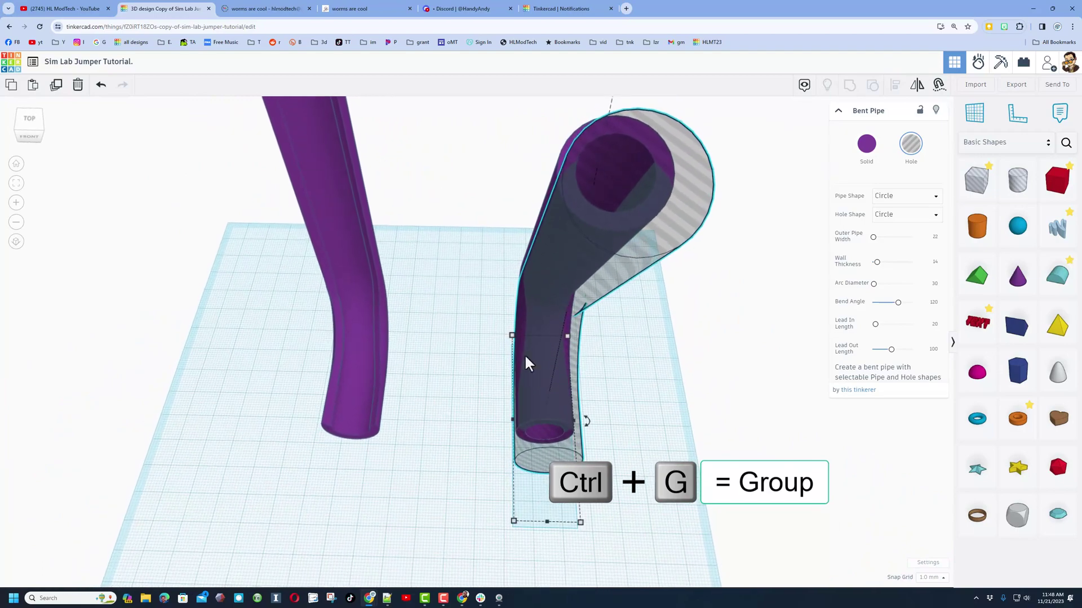
left_click(550, 380, "shift")
Group the hole with the solid pipe, then undo the grouping
key("ctrl+g")
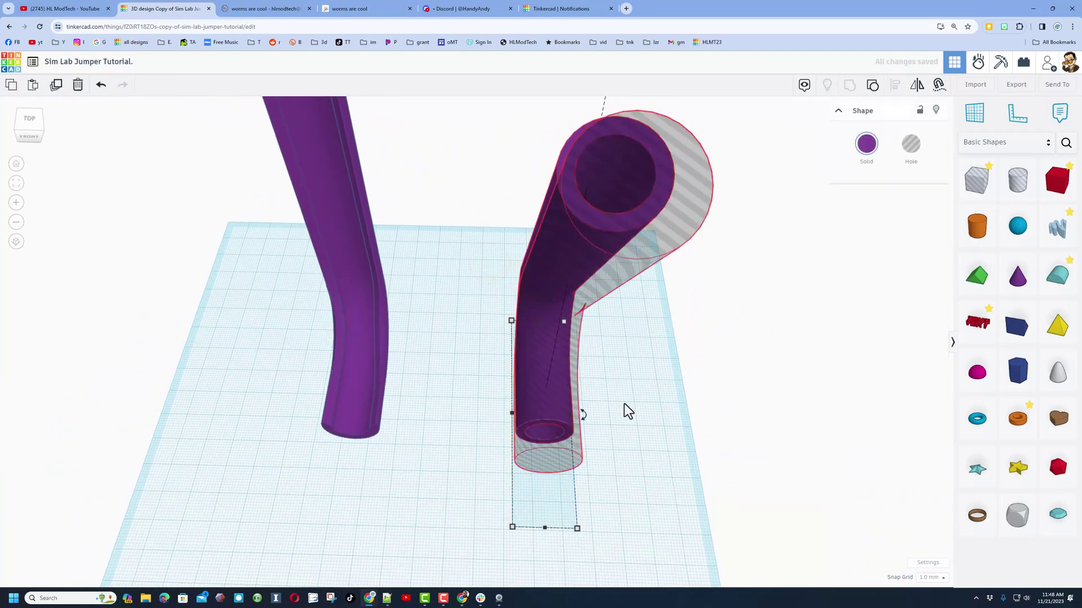
right_click_drag(623, 411, 585, 355)
key("ctrl+z")
Nudge the hole pipe toward and back away from the viewer with the arrow keys
left_click(553, 338)
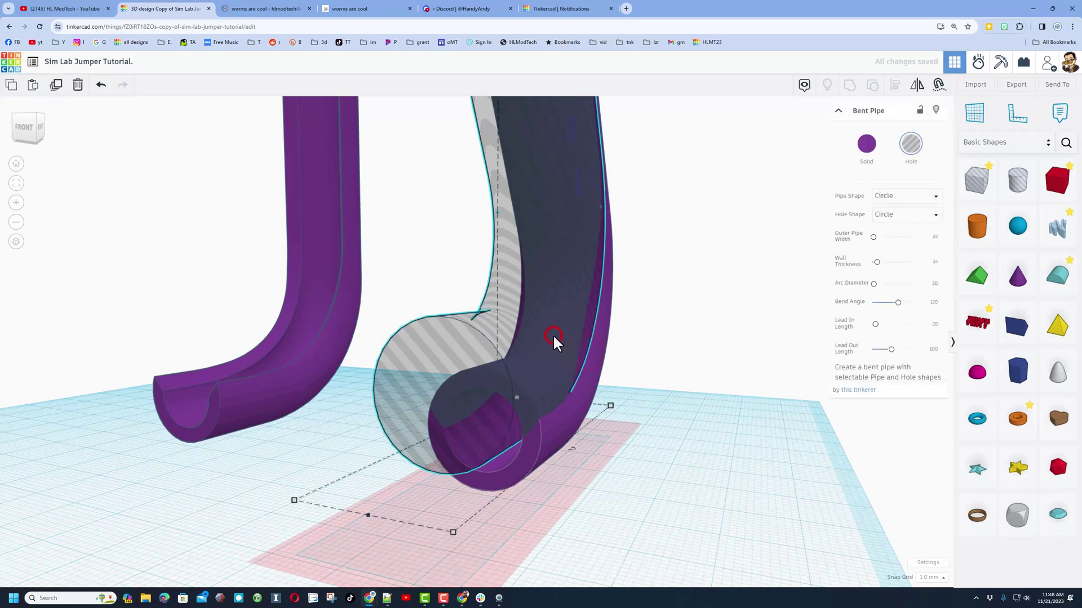
key("Down")
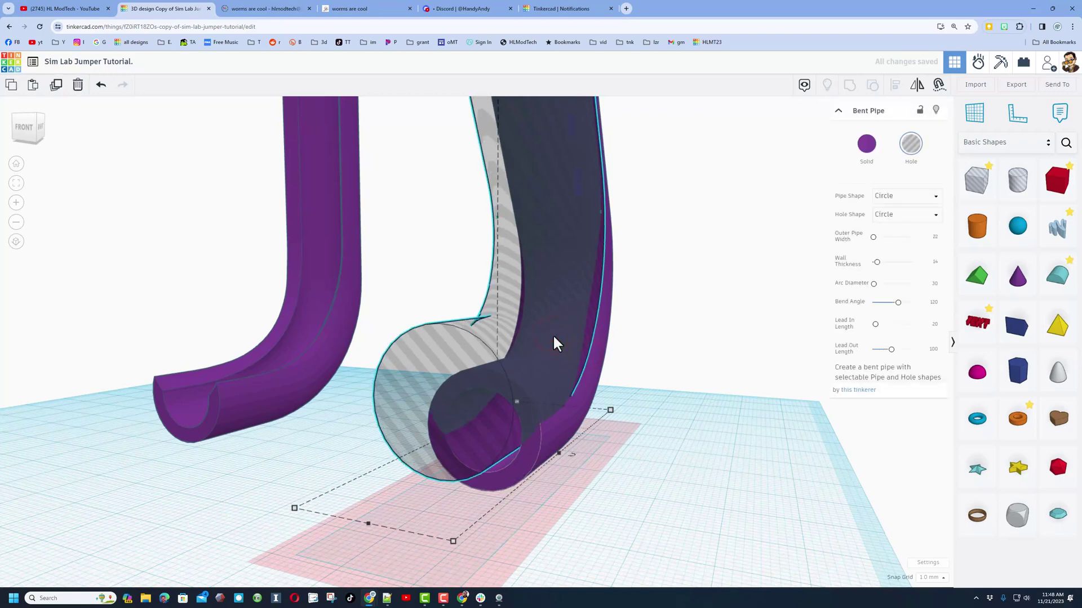
key("Up")
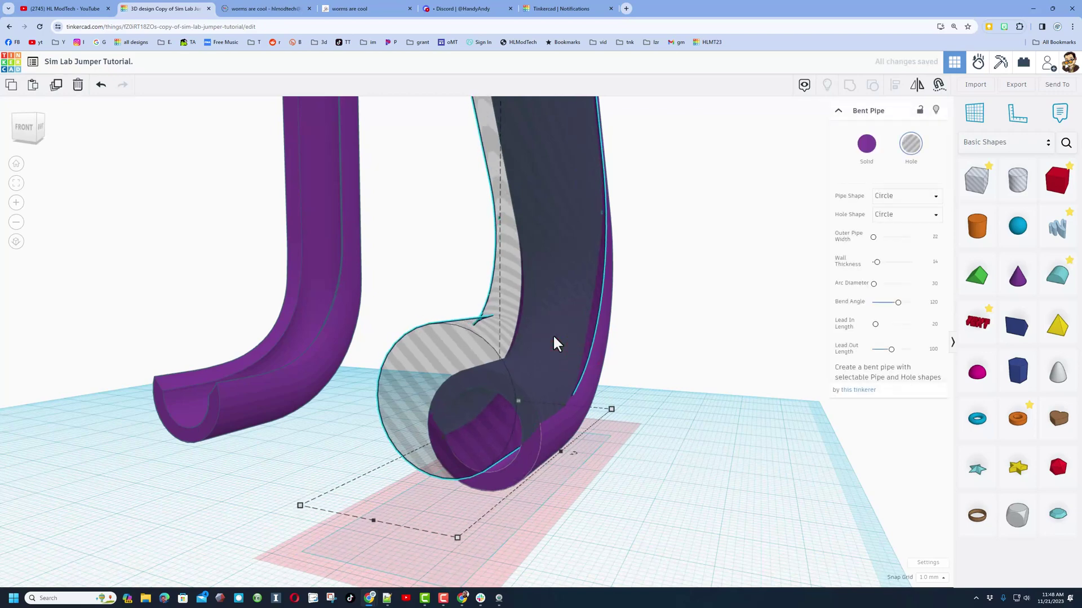
right_click_drag(741, 473, 720, 449)
left_click(720, 445)
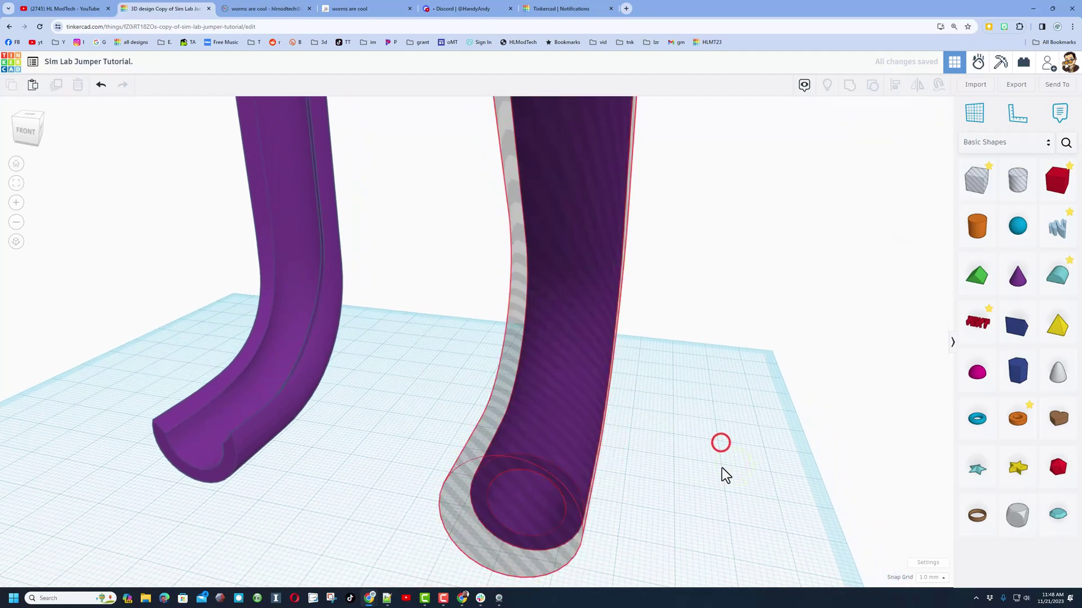
right_click_drag(748, 498, 717, 490)
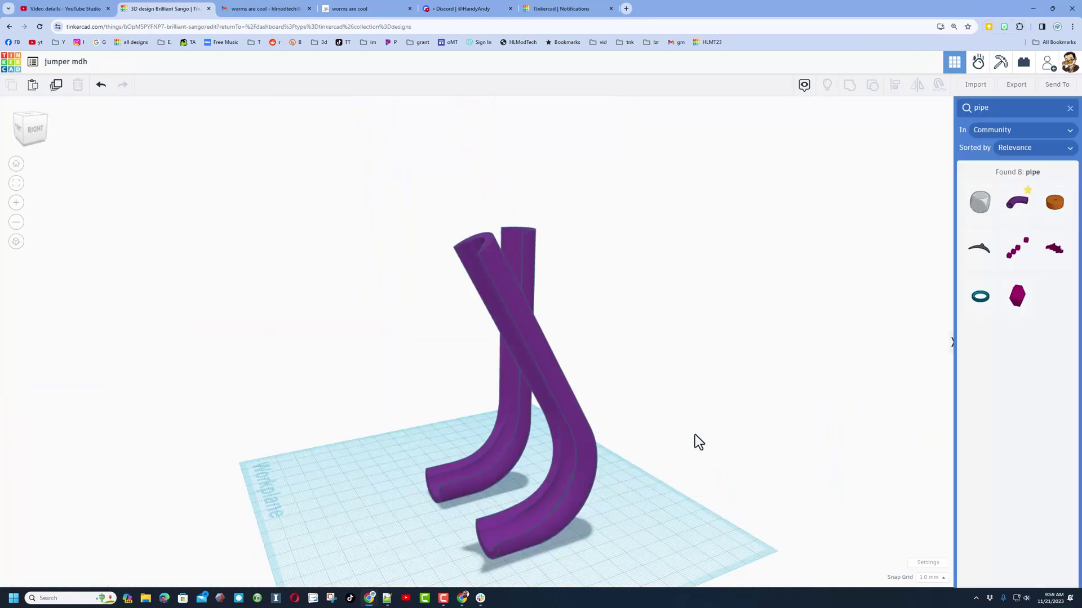
right_click_drag(699, 437, 575, 441)
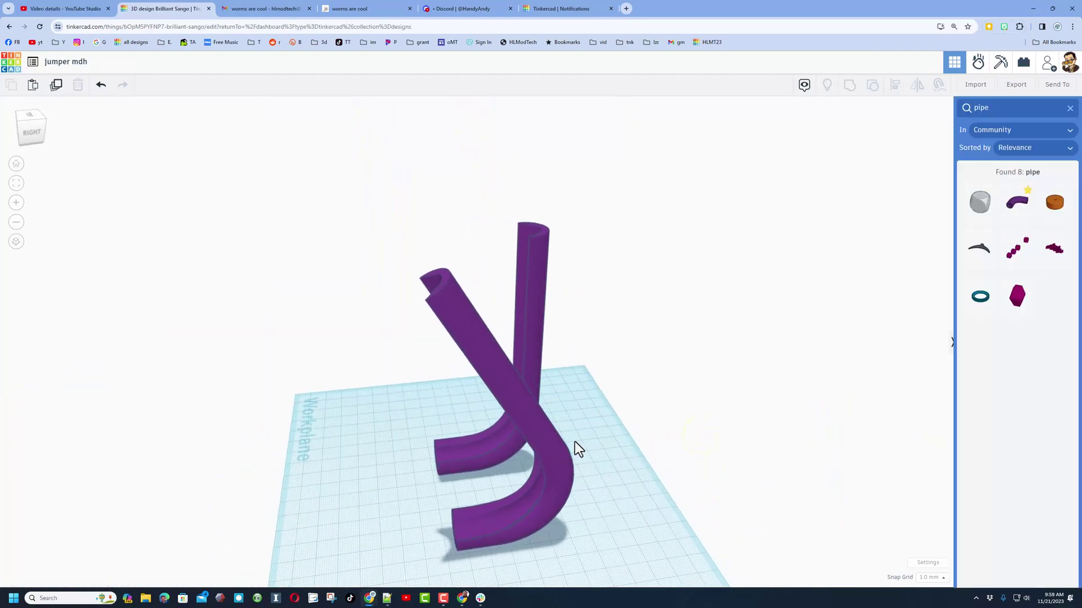
Rotate the vertical pipe and the J-shaped pipe each to -45°
left_click(529, 287)
mouse_move(491, 212)
left_click_drag(489, 215, 581, 235)
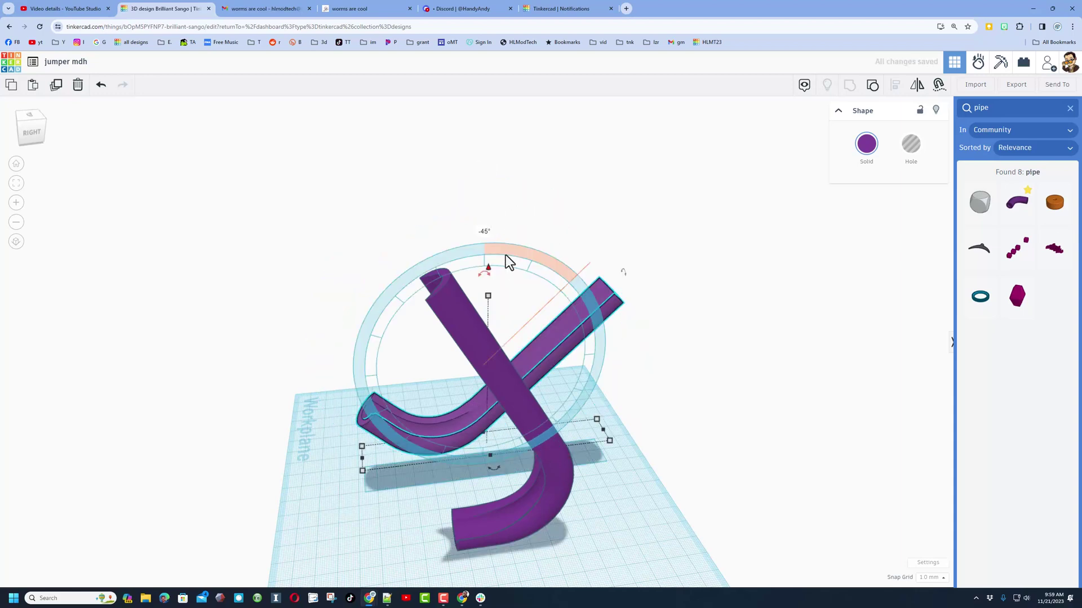
right_click_drag(556, 378, 715, 431)
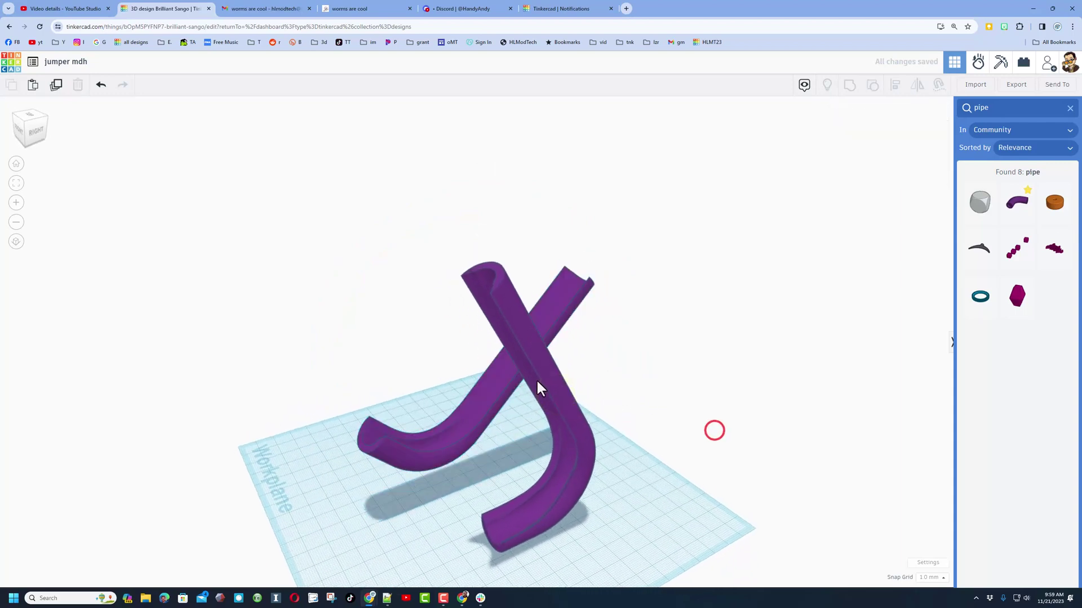
left_click(537, 380)
left_click_drag(534, 234, 617, 282)
Drop both tilted pipes onto the workplane
key("d")
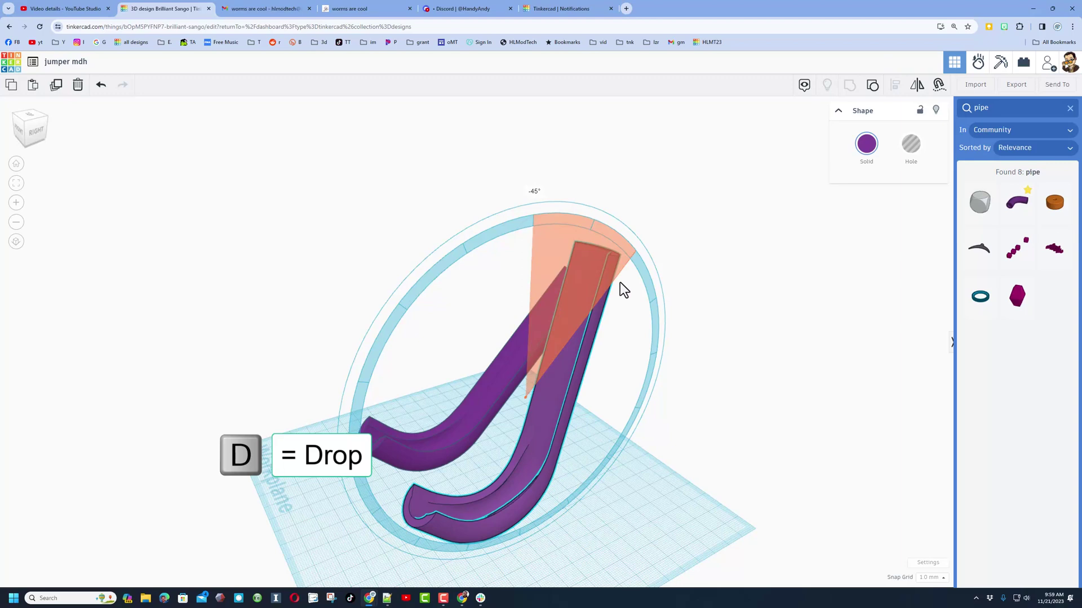
right_click_drag(731, 266, 659, 352)
right_click_drag(731, 350, 390, 370)
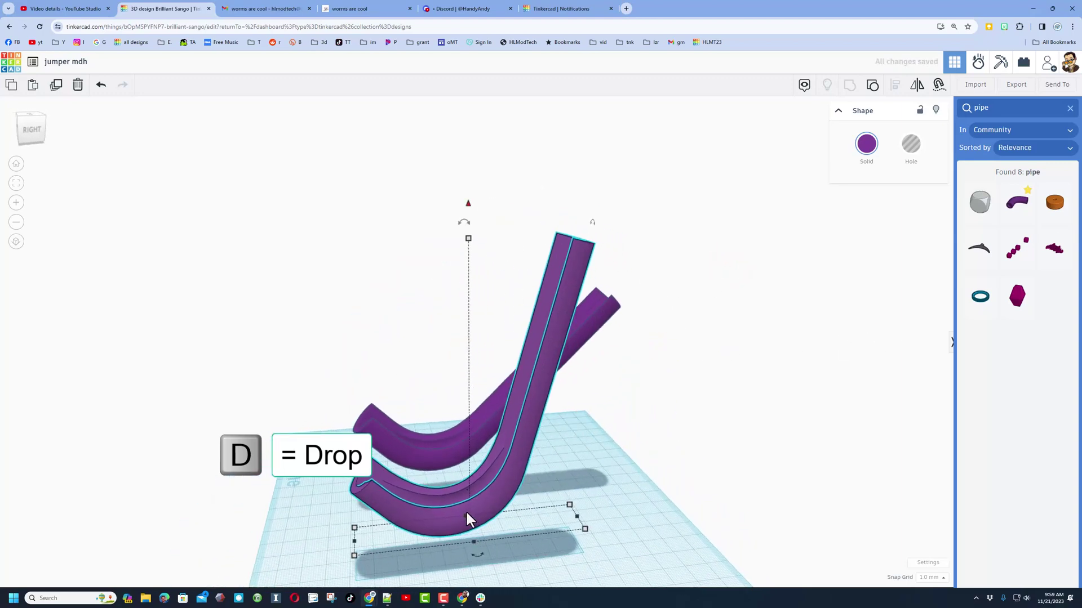
key("d")
left_click(482, 440)
key("d")
Box-select both pipes and move them back and left together
right_click_drag(424, 458, 668, 464)
left_click_drag(668, 464, 391, 526)
left_click_drag(461, 483, 426, 394)
left_click(558, 452)
right_click_drag(559, 452, 408, 481)
right_click_drag(550, 383, 555, 360)
left_click(1069, 109)
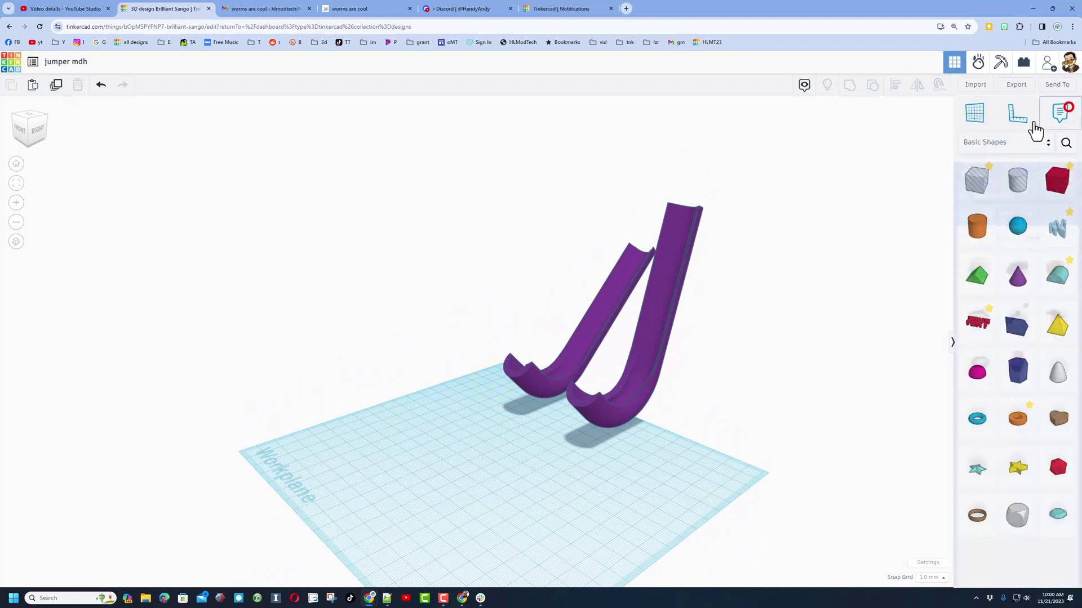
Add a sphere by the pipe's groove and set its distance value to 5.00
left_click_drag(1017, 231, 637, 258)
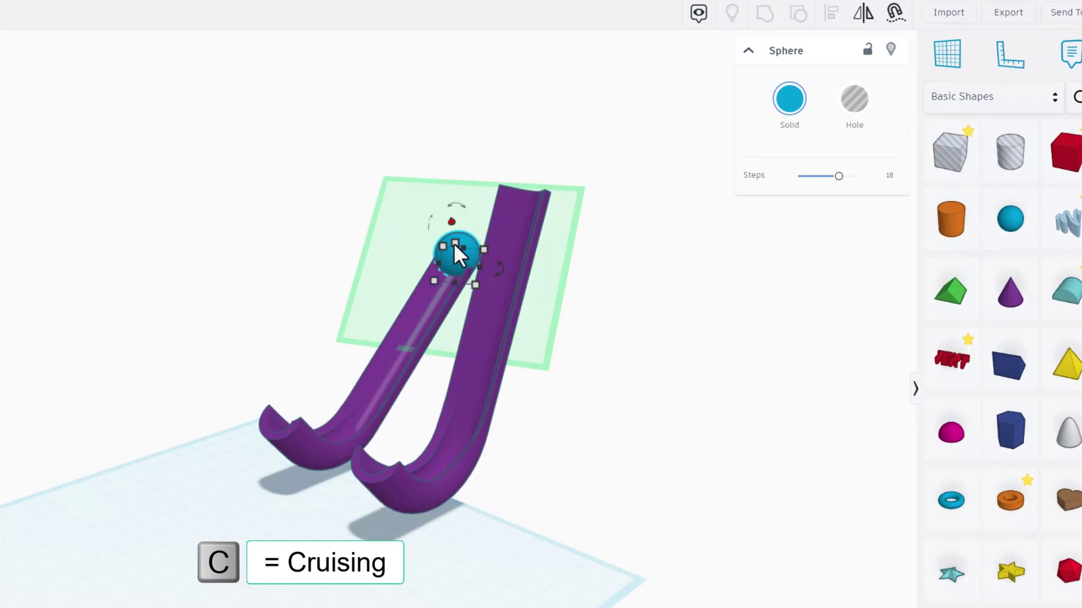
mouse_move(454, 240)
left_mouse_down()
mouse_move(462, 268)
mouse_move(461, 245)
left_mouse_up()
left_click(499, 225)
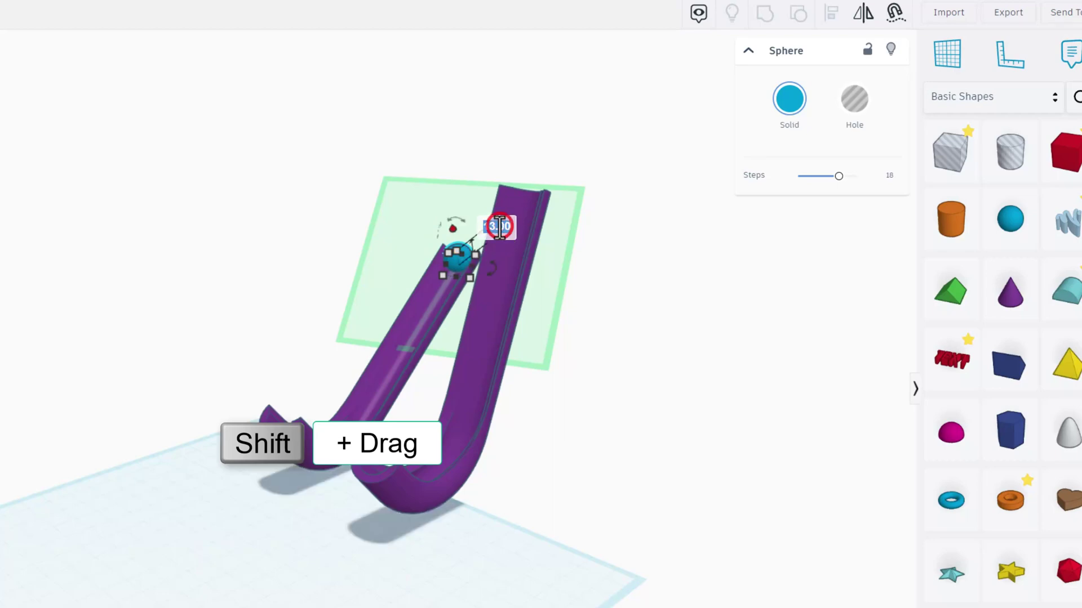
type("5")
key("Return")
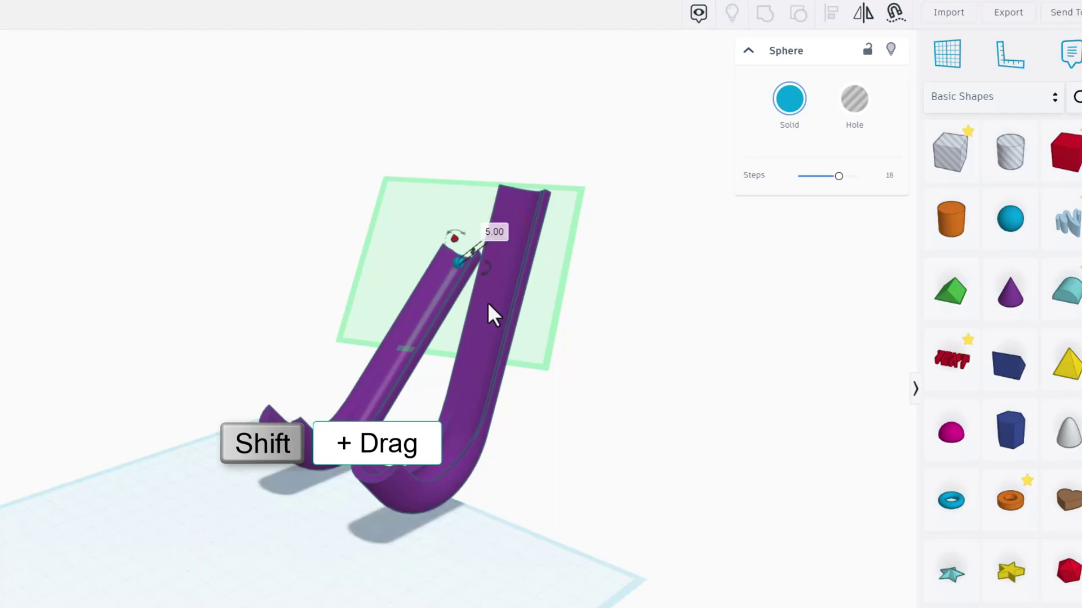
left_click_drag(483, 267, 482, 271)
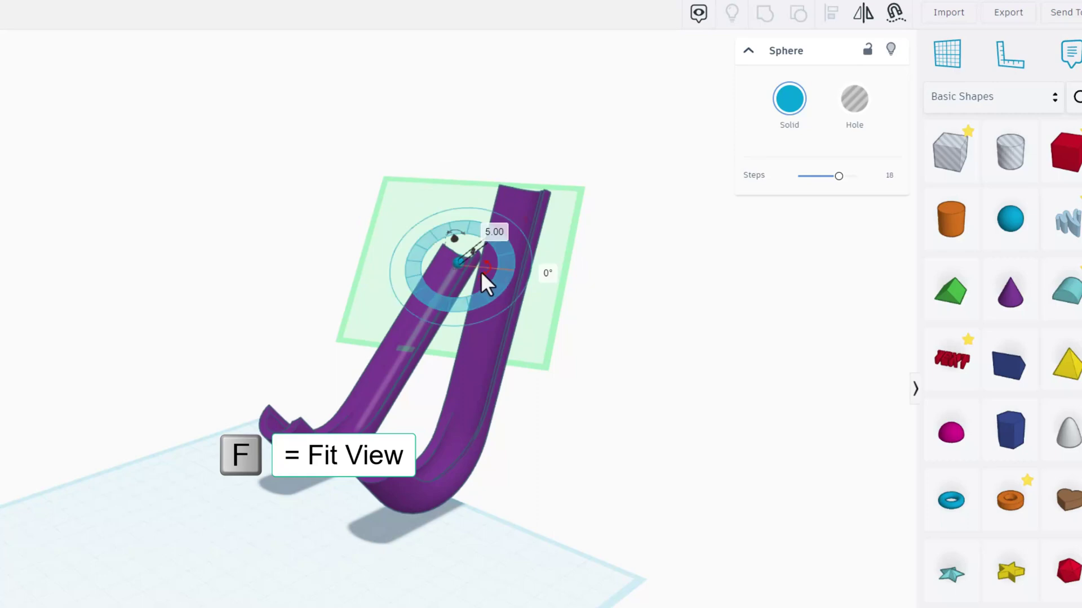
Frame the sphere and slide it along the purple pipe's channel
key("f")
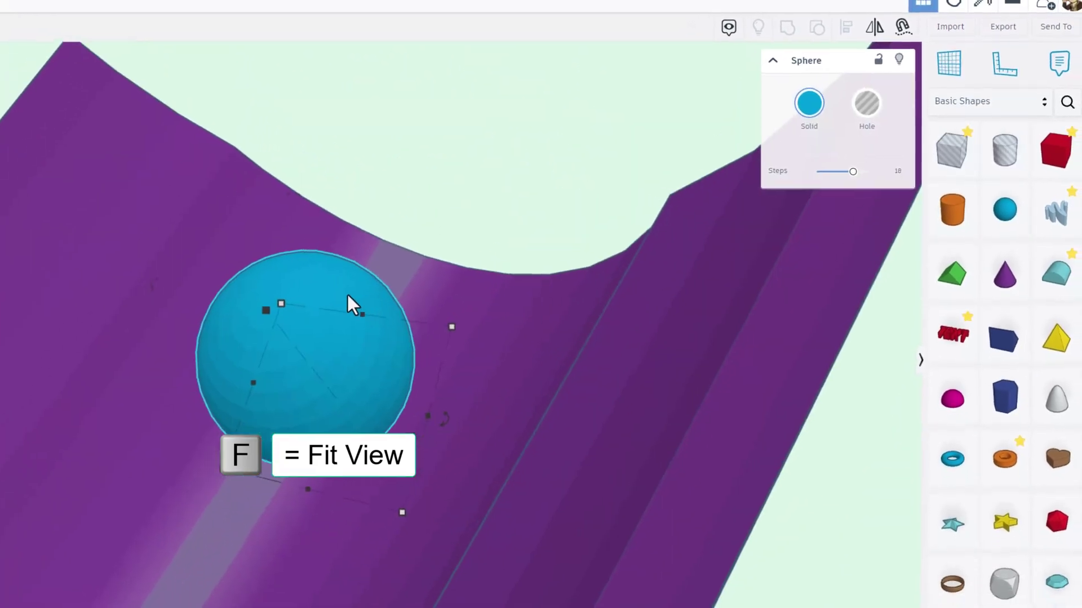
left_click_drag(348, 363, 330, 299)
scroll(338, 297, "down", 2)
right_click_drag(404, 327, 563, 286)
Color the sphere yellow
left_click(829, 101)
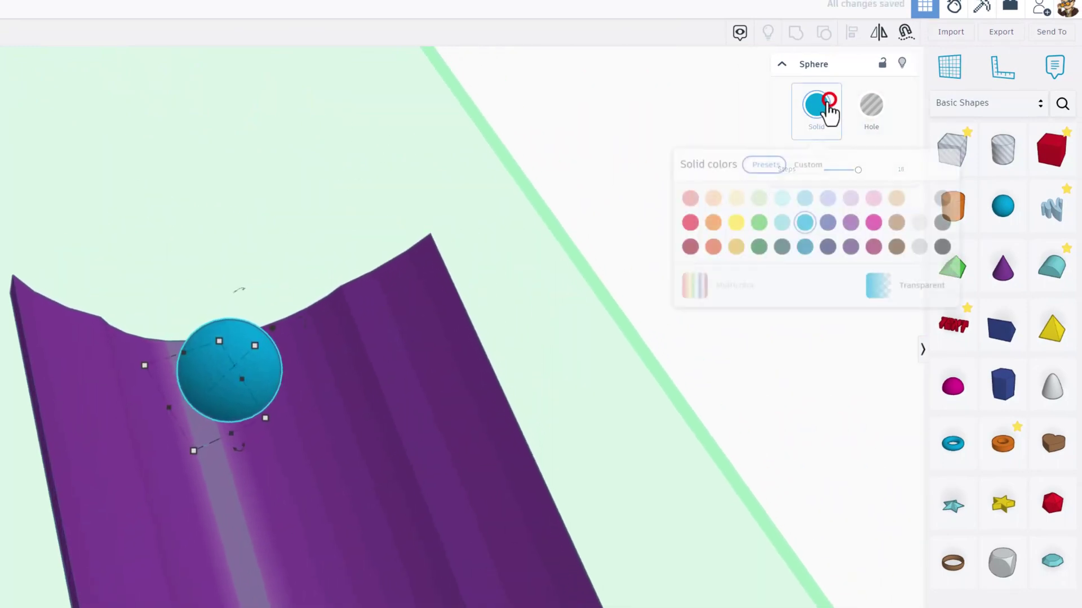
left_click(736, 222)
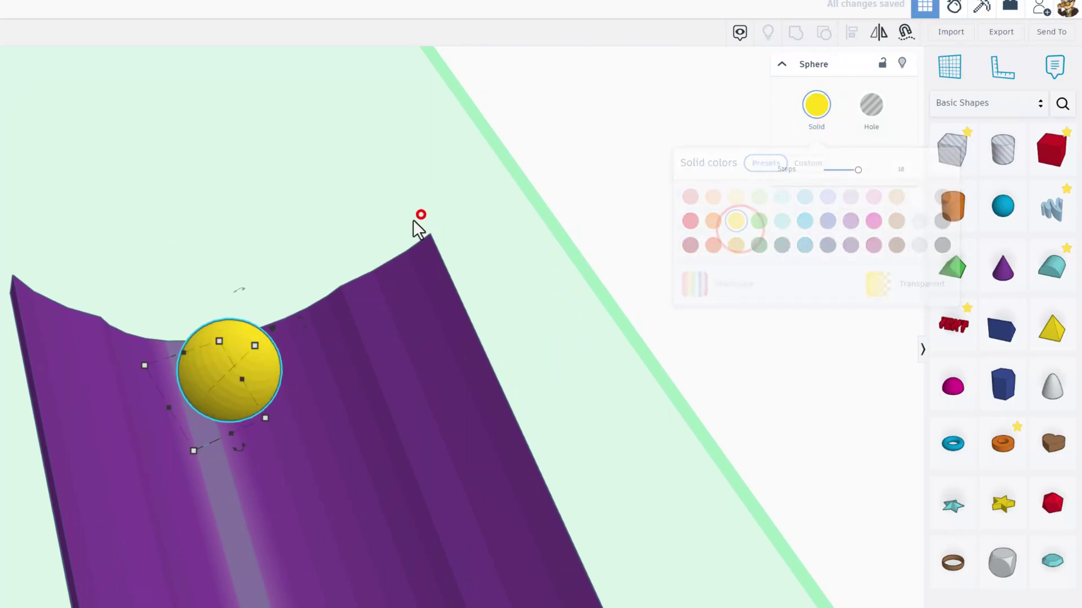
left_click(421, 215)
left_click(555, 162)
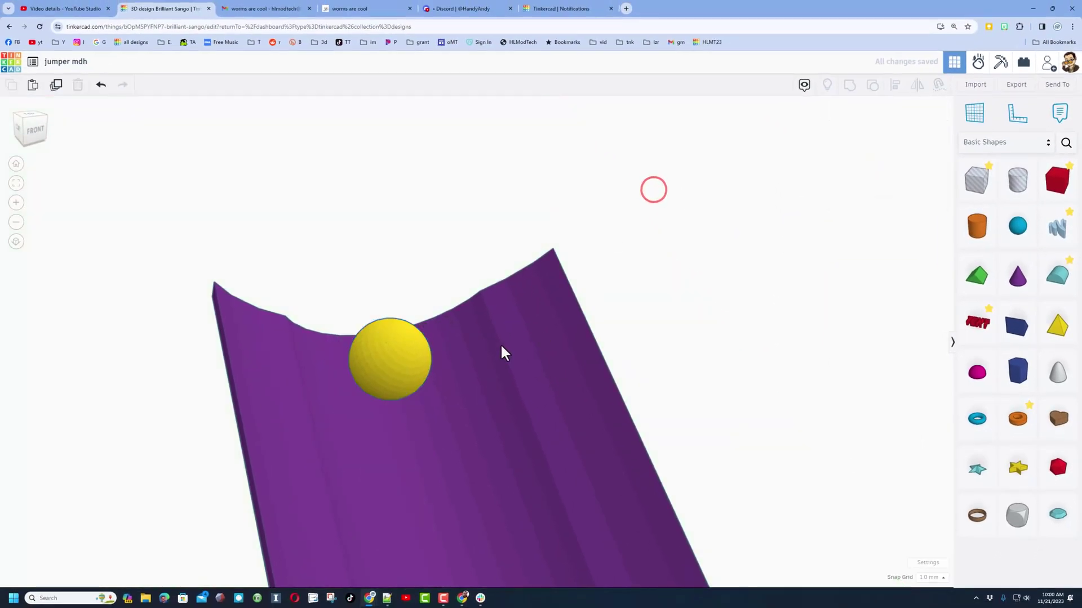
Recolor the first slide dark blue
left_click(503, 353)
left_click(866, 145)
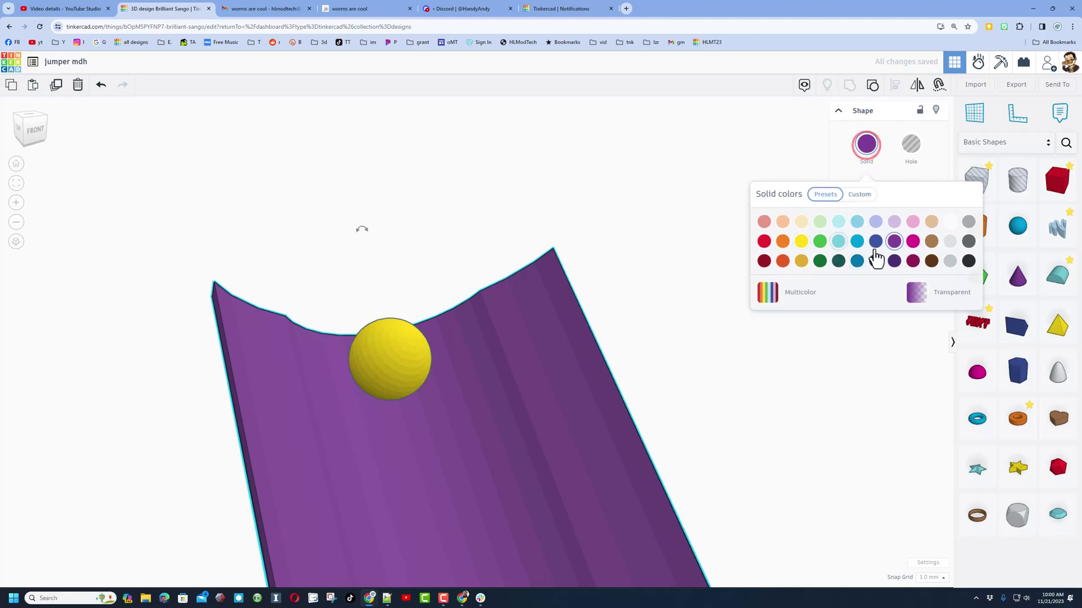
left_click(875, 242)
left_click(635, 224)
Place a new sphere on top of the purple tube and scale it to size 5
scroll(635, 225, "down", 3)
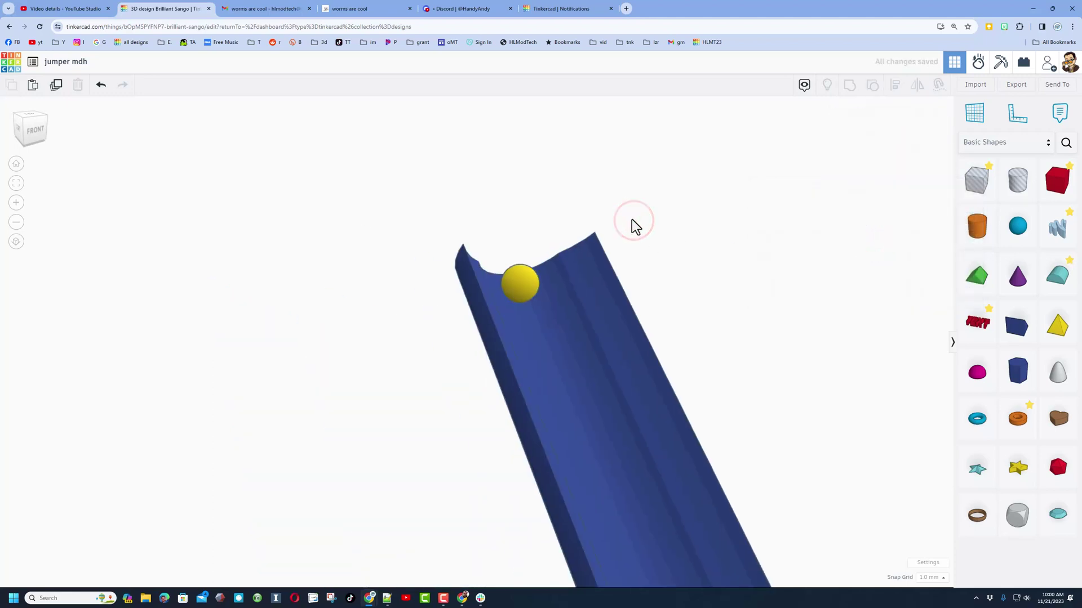
middle_click_drag(704, 248, 60, 268)
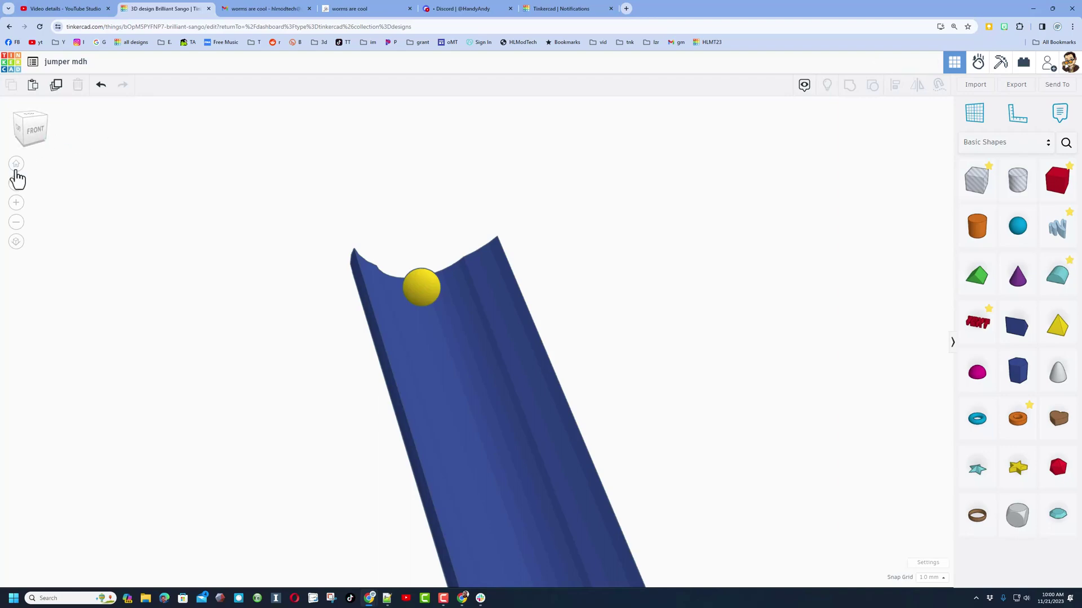
left_click(15, 164)
scroll(580, 361, "up", 3)
middle_click_drag(582, 370, 548, 490)
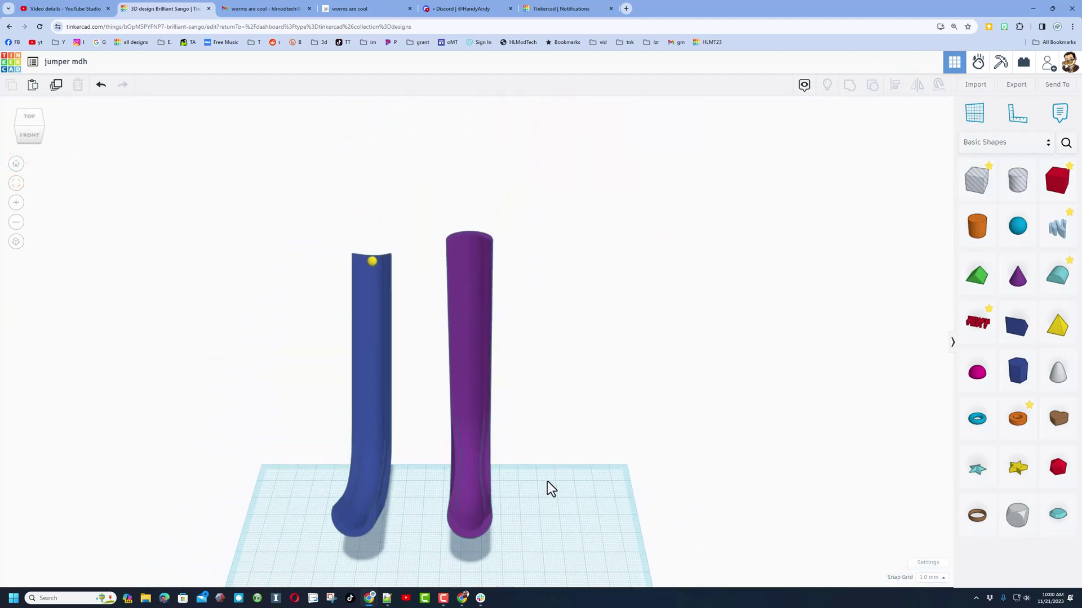
left_click_drag(914, 246, 466, 245)
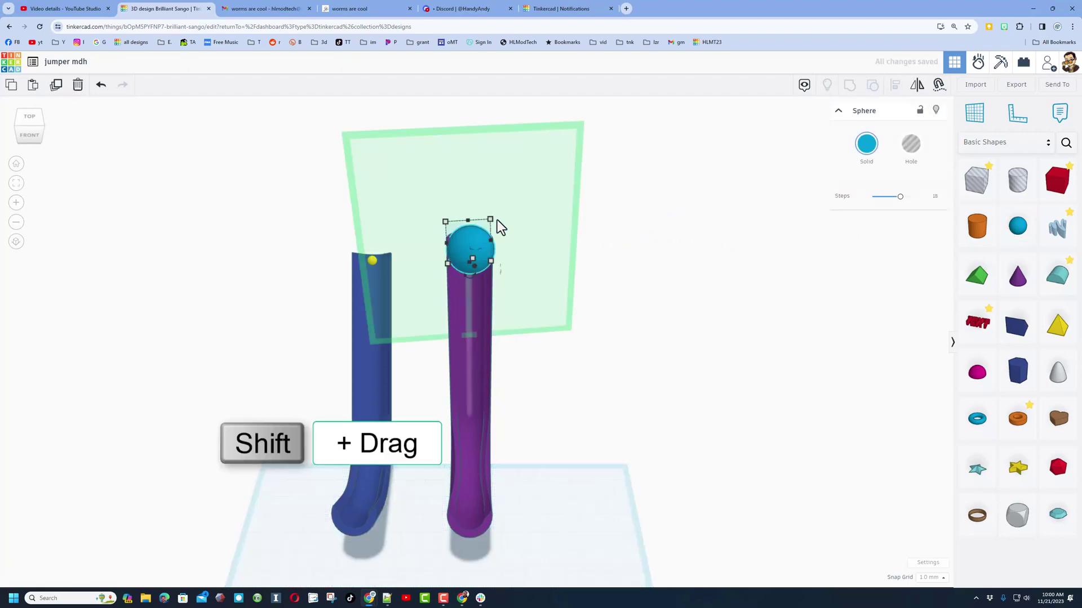
left_click_drag(472, 265, 475, 297, "shift")
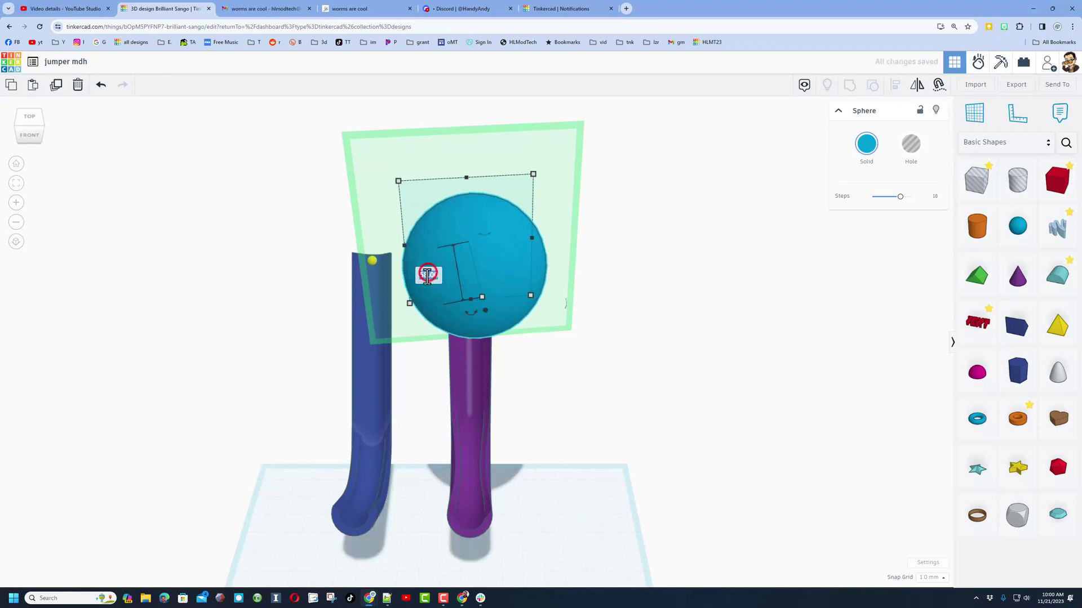
type("5")
key("Return")
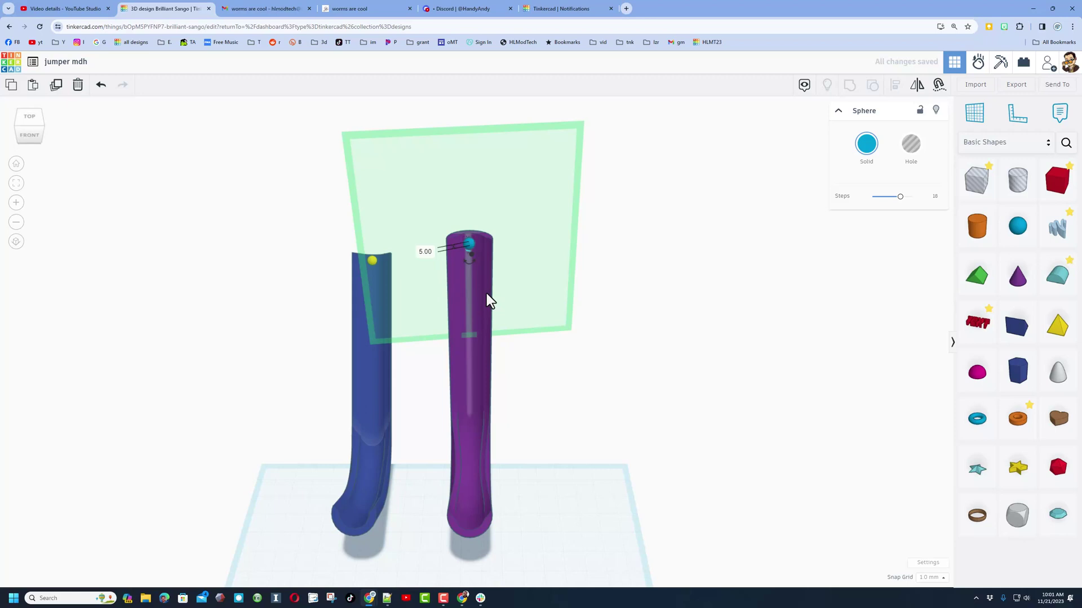
Color the new sphere pink
key("f")
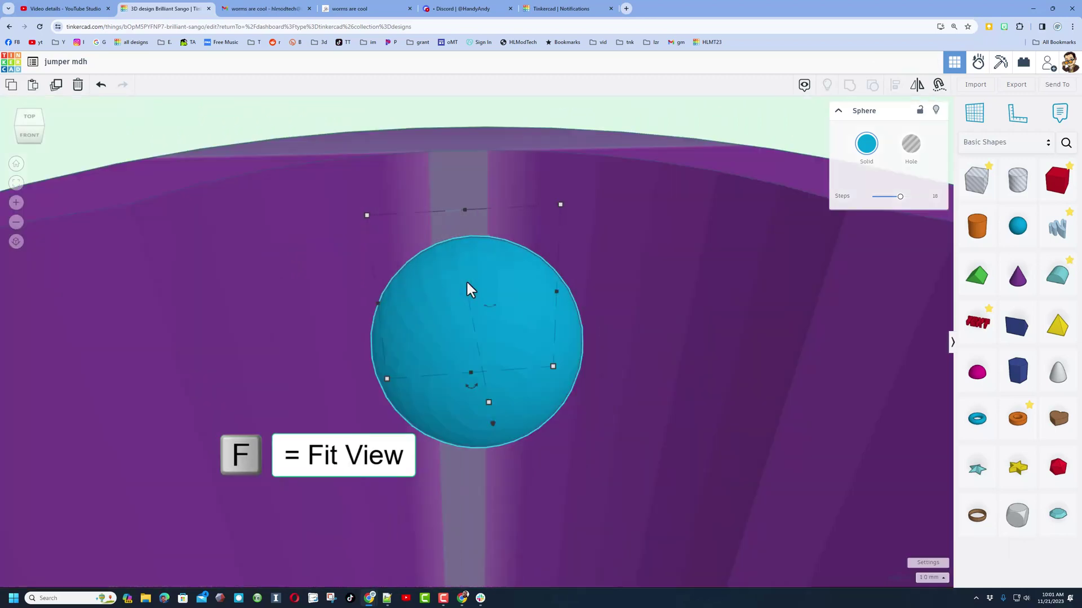
scroll(445, 256, "down", 5)
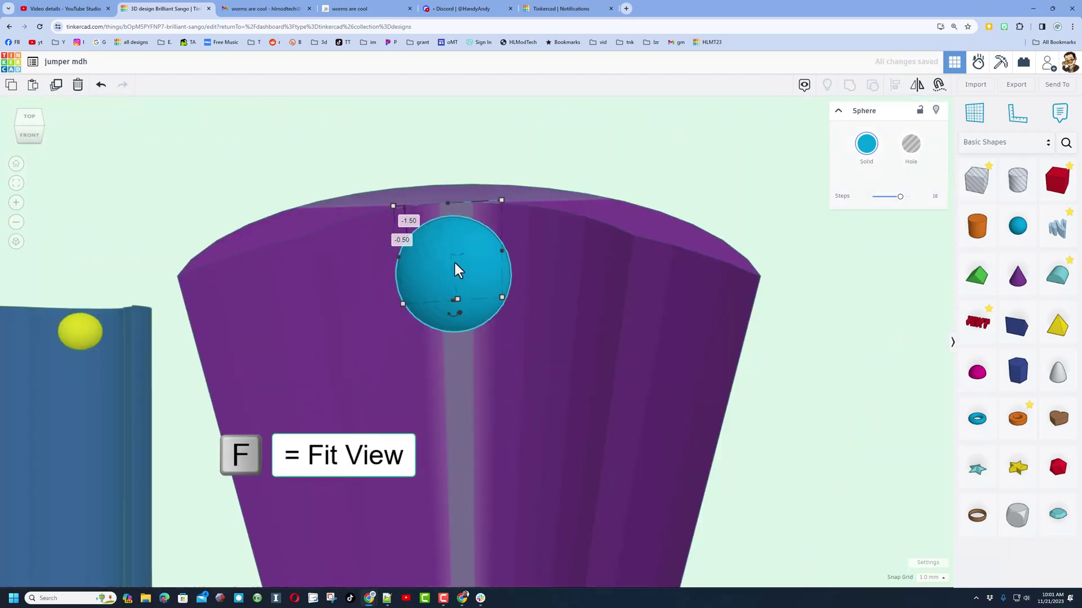
left_click(858, 152)
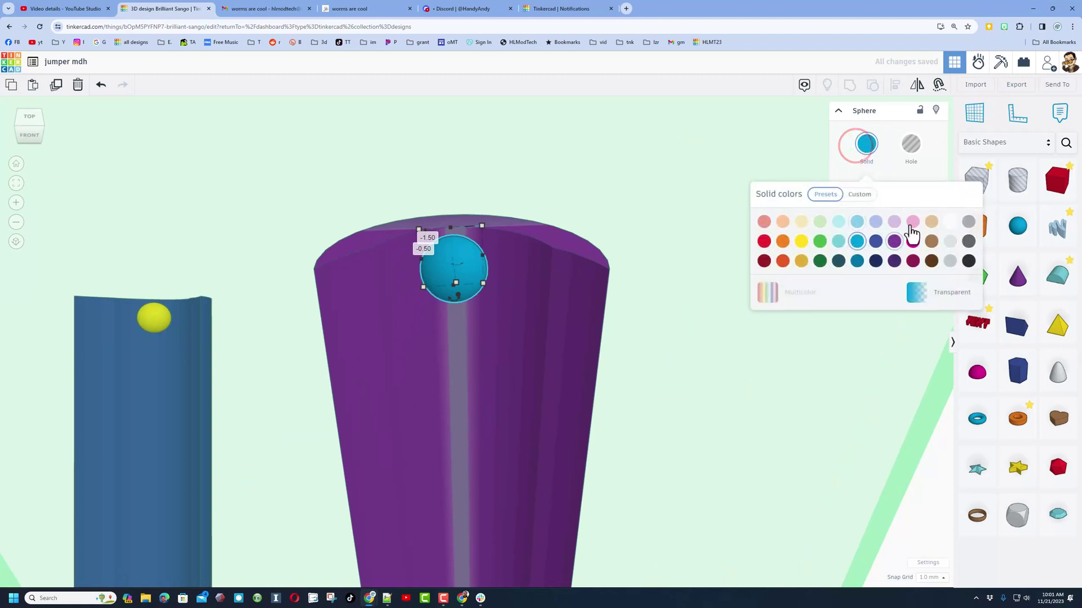
left_click(913, 221)
scroll(643, 283, "down", 2)
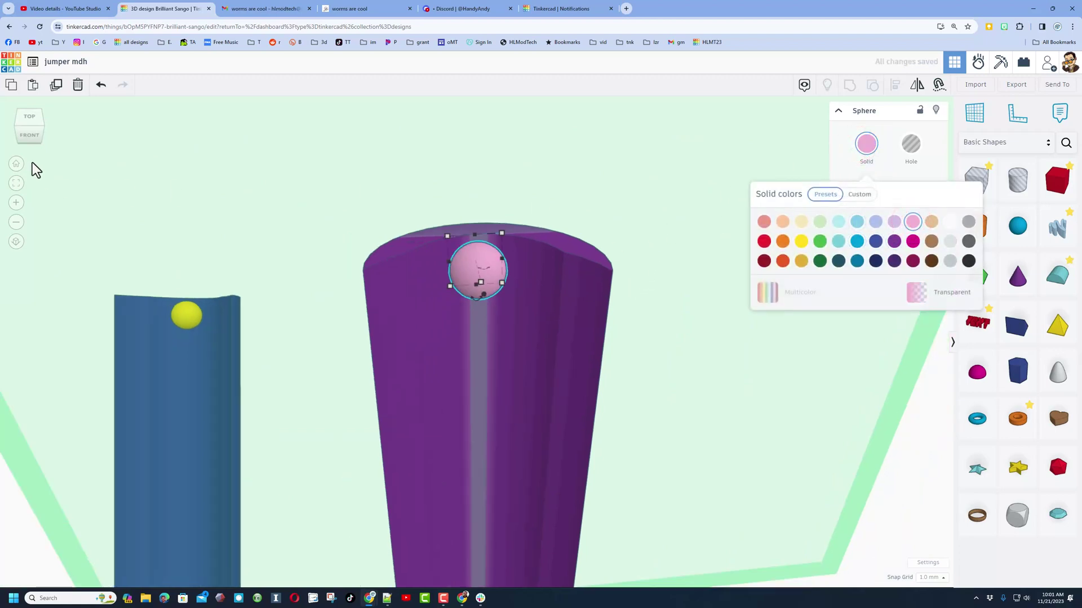
left_click(16, 164)
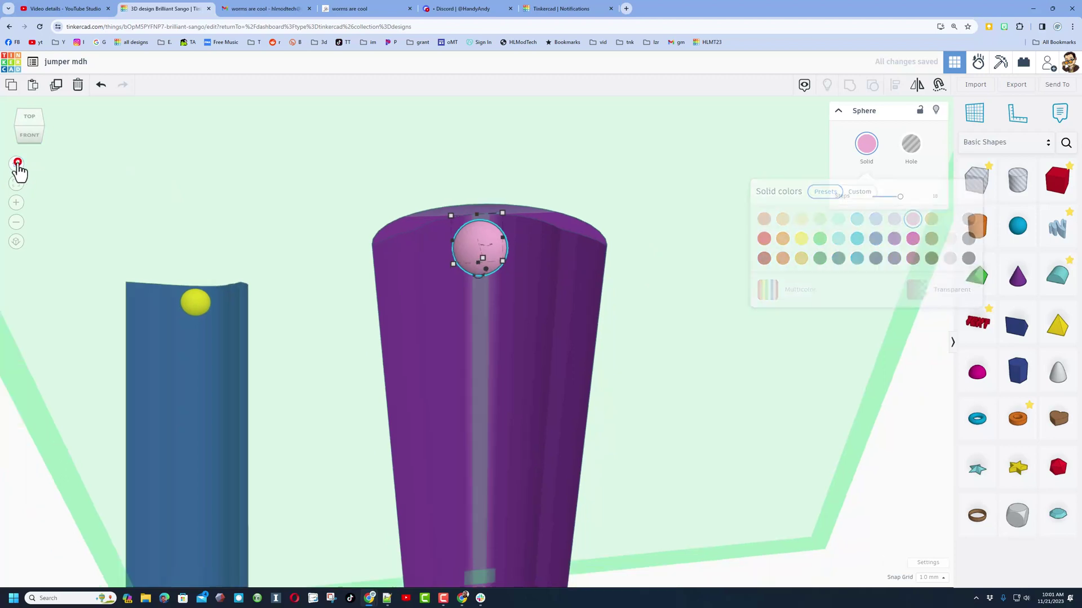
right_click_drag(597, 270, 198, 462)
left_click(227, 488)
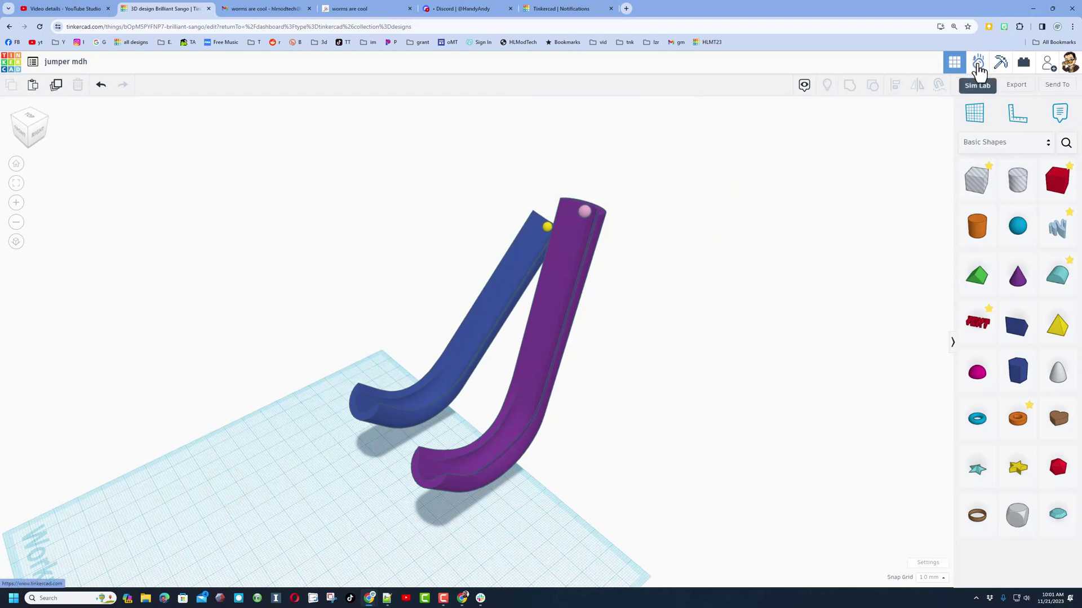
Switch the design into Sim Lab and make both slides static
left_click(978, 65)
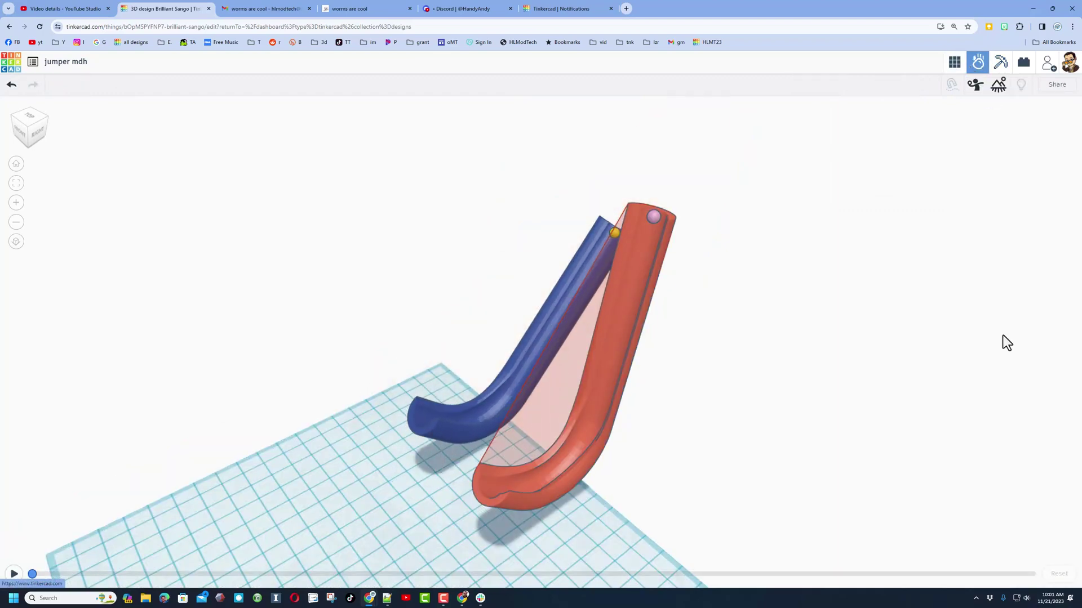
right_click_drag(695, 488, 673, 459)
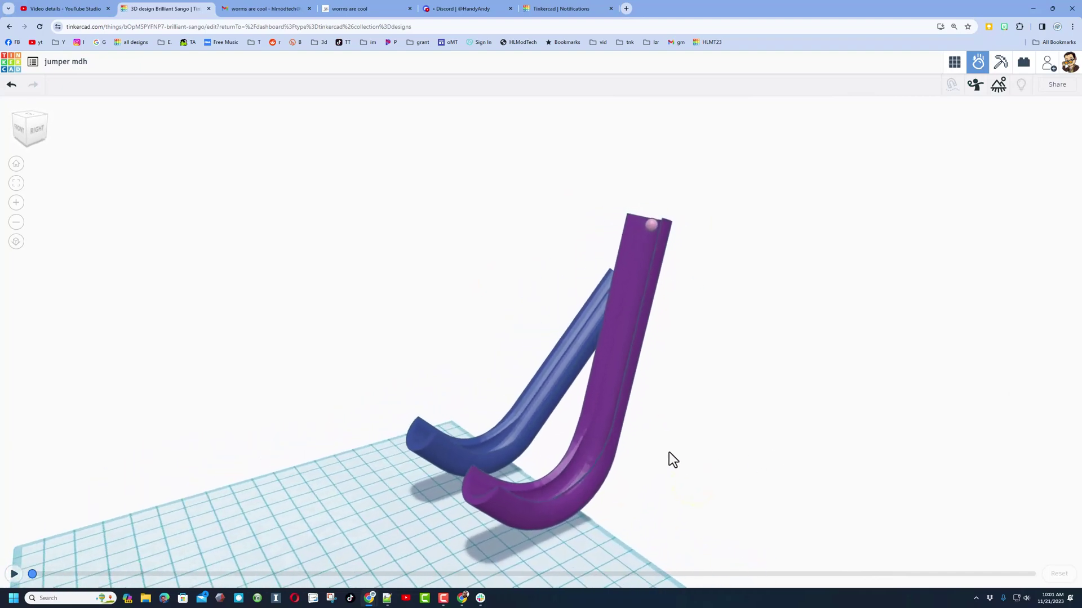
left_click_drag(536, 522, 536, 522)
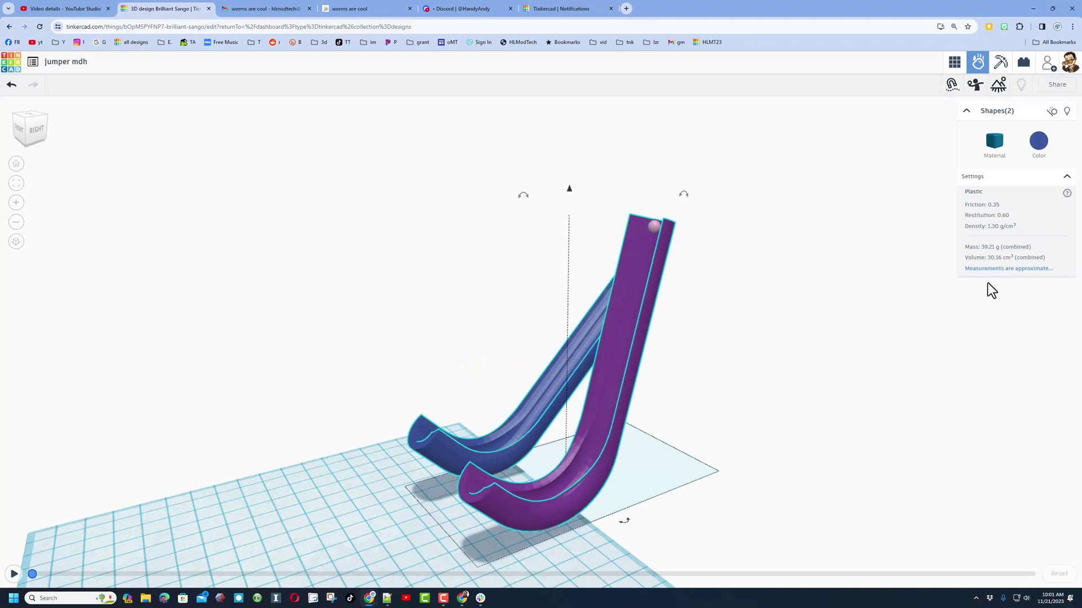
left_click(1050, 114)
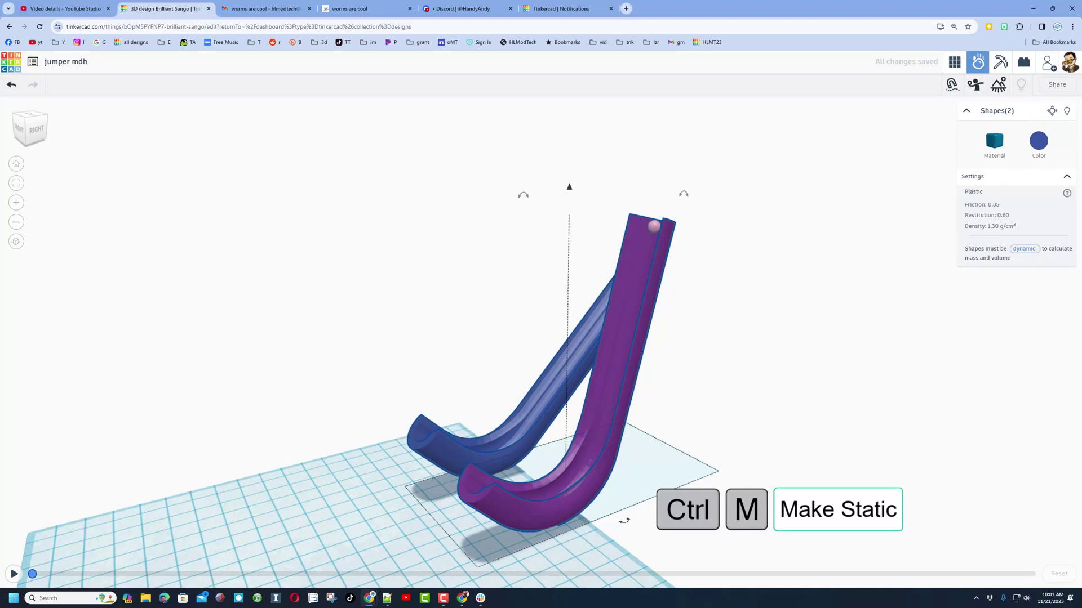
Play the simulation so the balls roll, then pause and reset it
scroll(693, 500, "down", 5)
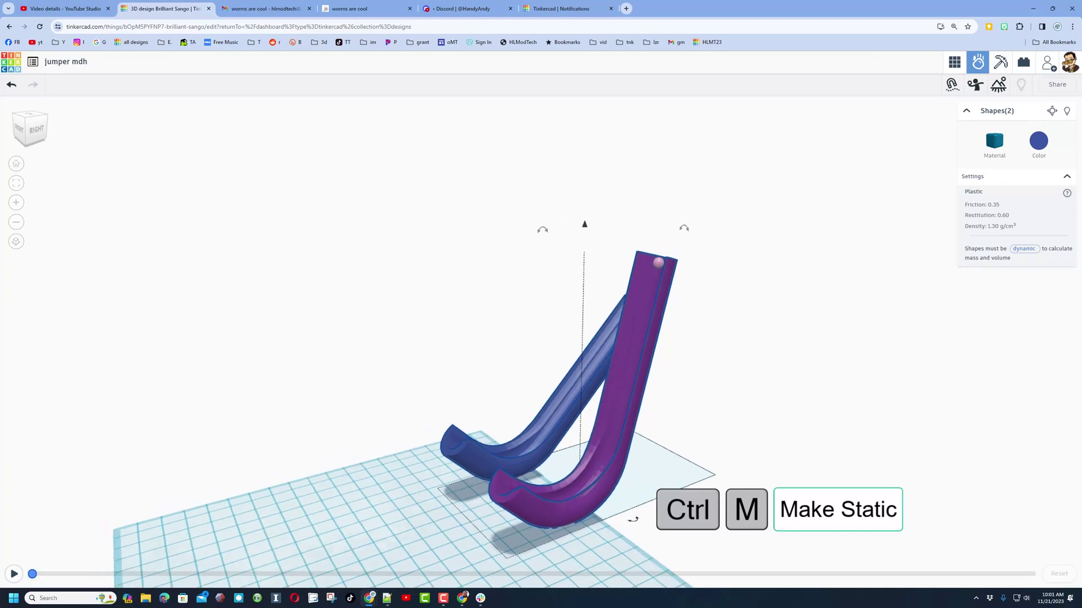
right_click_drag(821, 387, 699, 397)
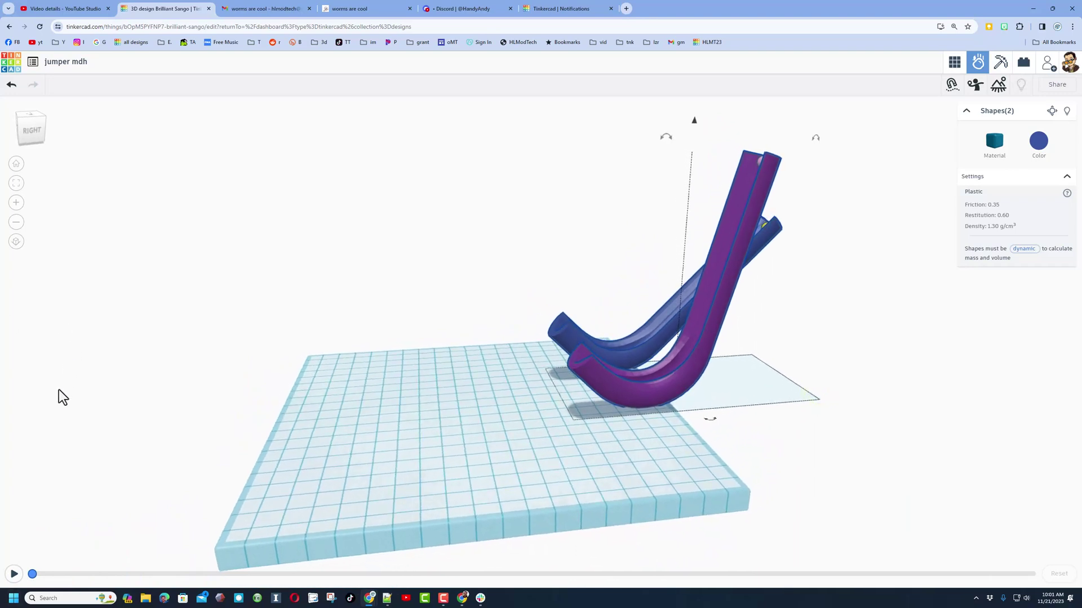
left_click(13, 574)
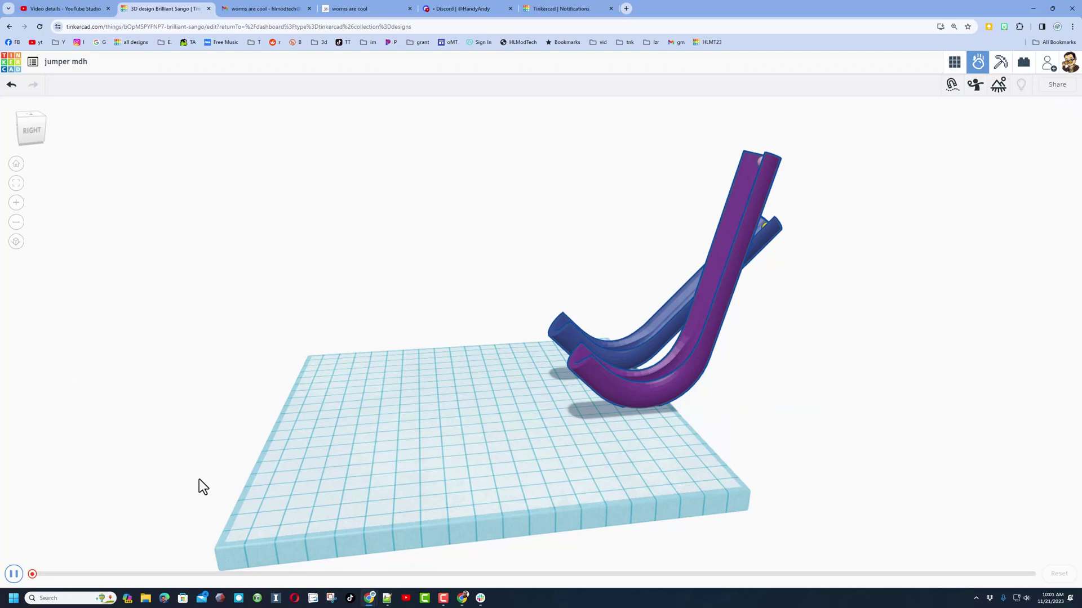
right_click_drag(198, 482, 282, 470)
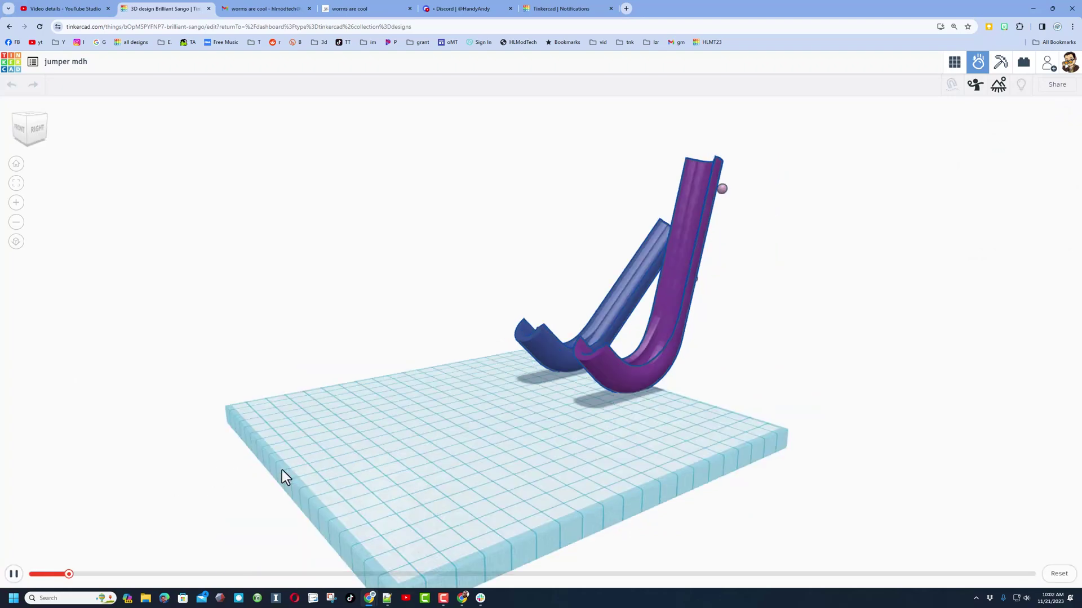
right_click_drag(662, 439, 586, 450)
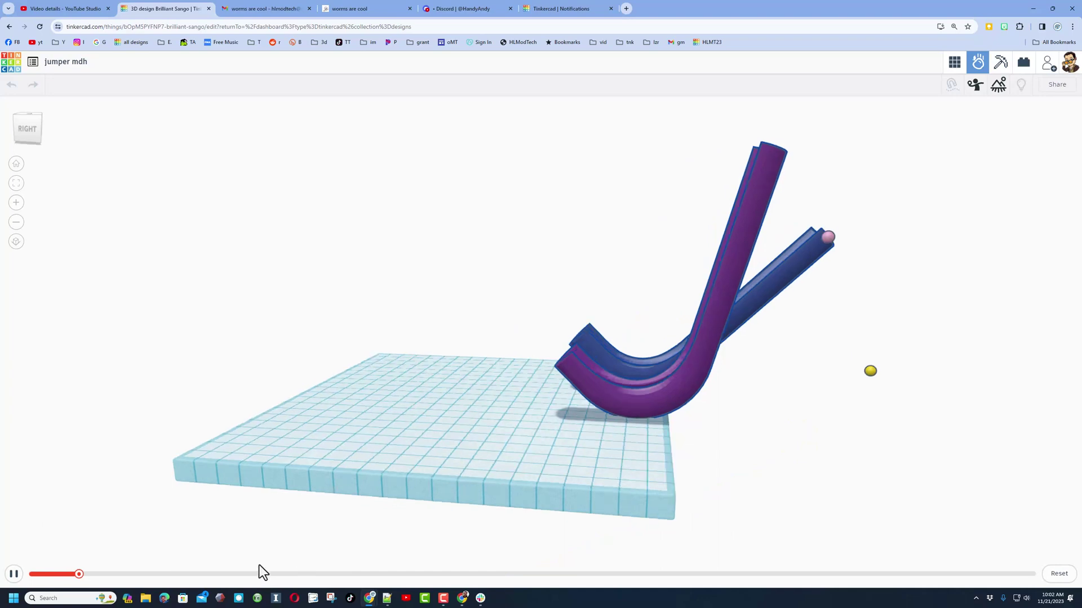
left_click(14, 575)
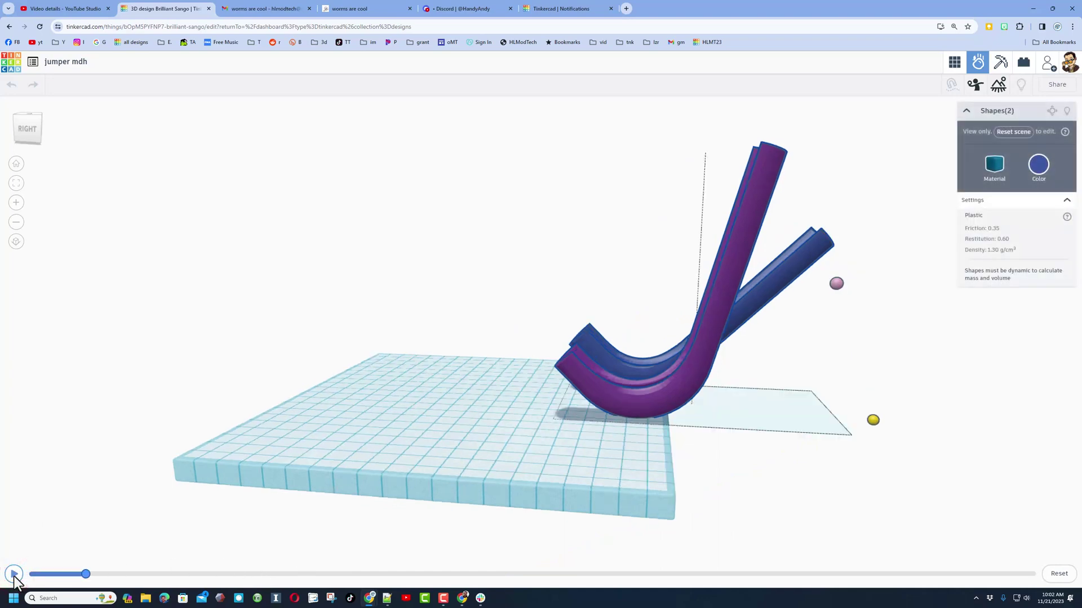
left_click(1059, 574)
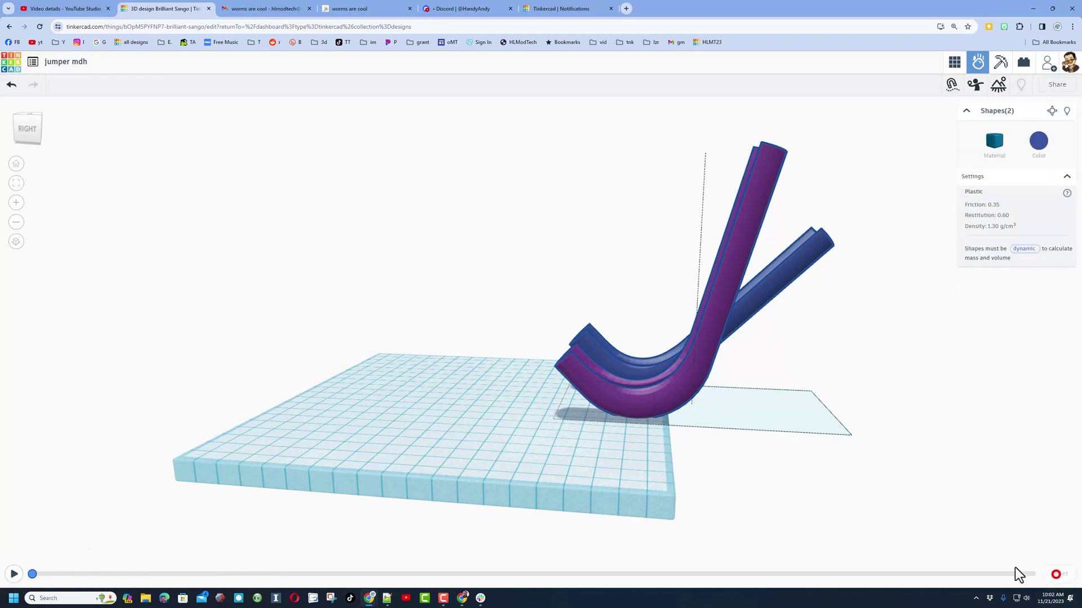
right_click_drag(377, 210, 770, 289)
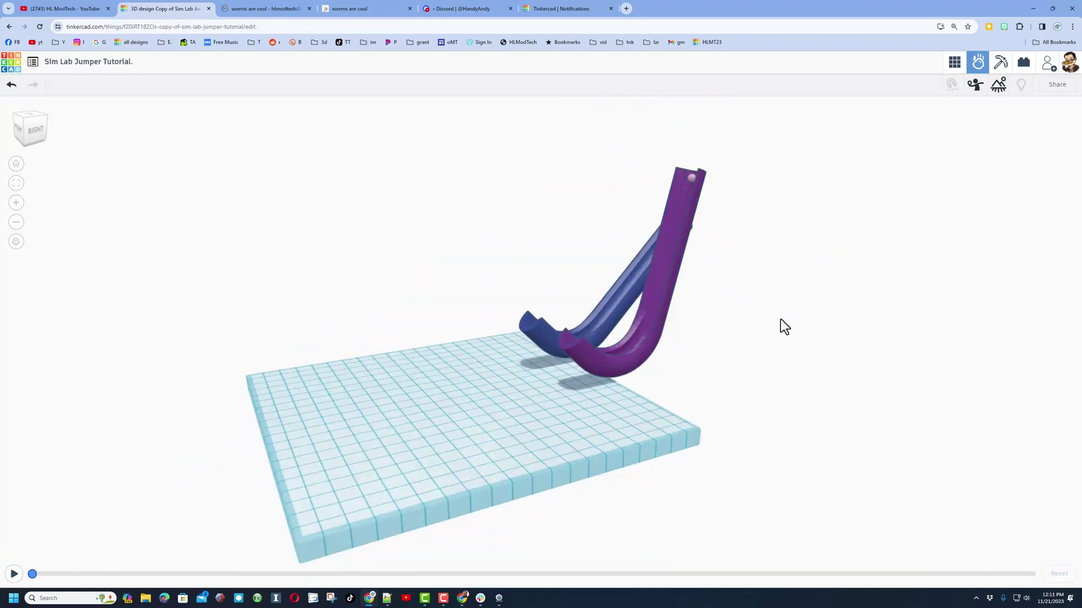
Move the pink ball up to near the top of the purple tube
right_click_drag(782, 322, 835, 314)
key("f")
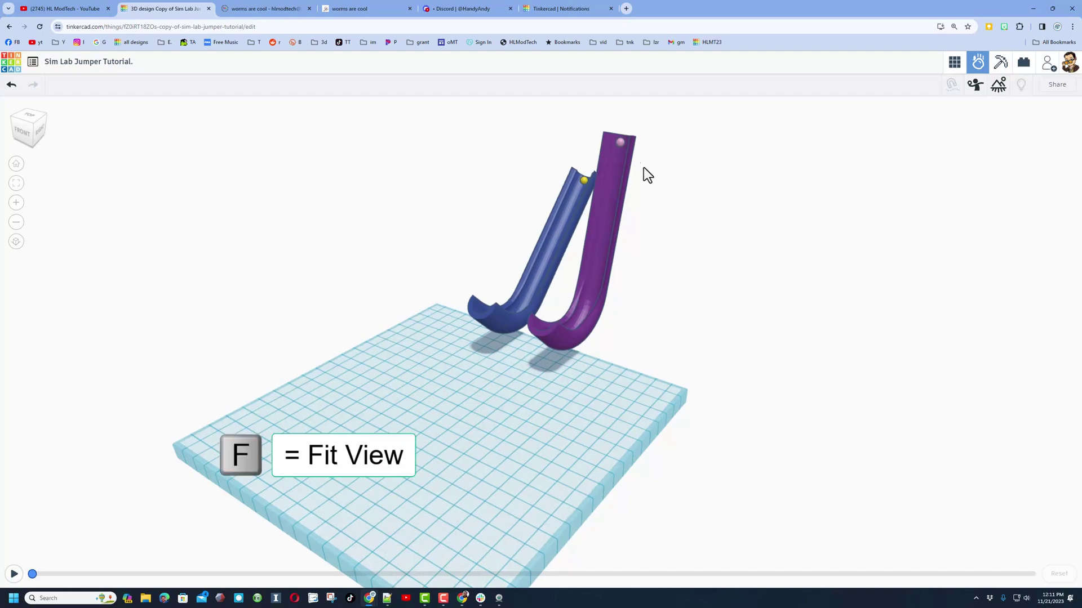
left_click(622, 144)
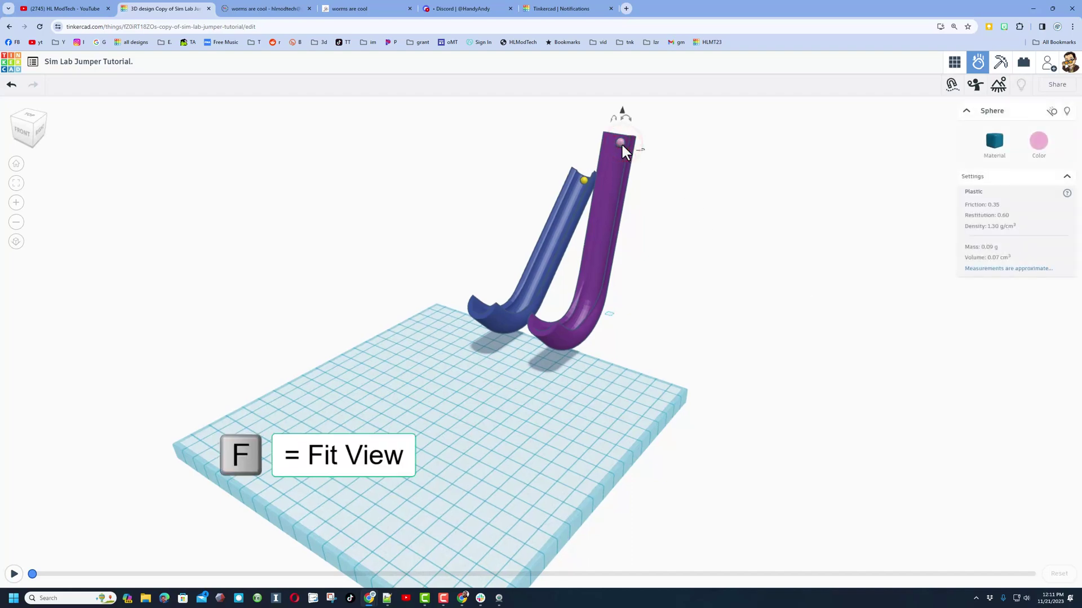
scroll(622, 145, "up", 3)
key("f")
scroll(535, 390, "down", 5)
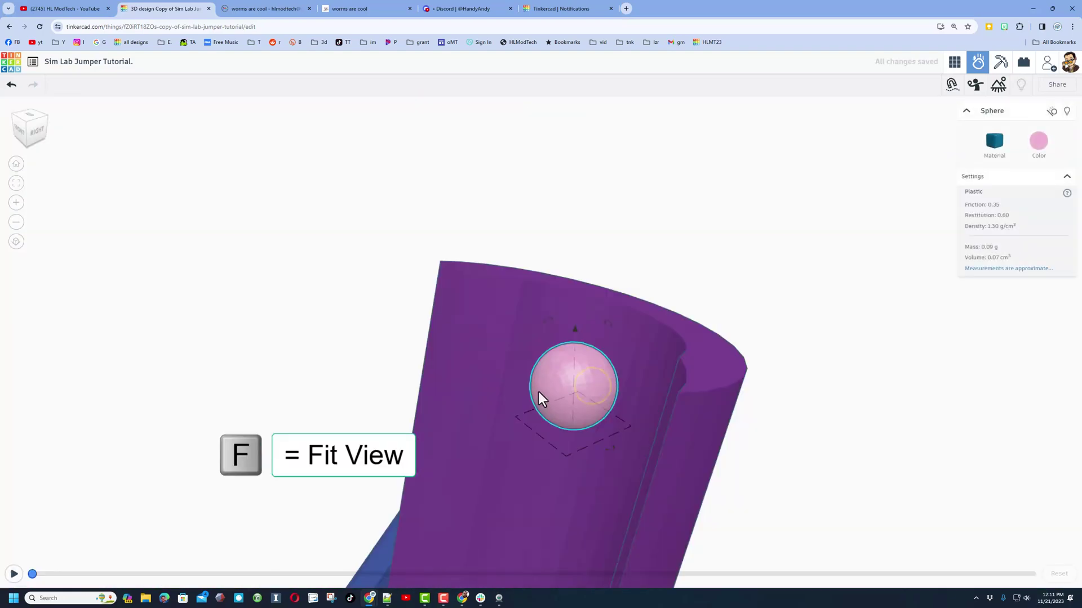
left_click_drag(600, 384, 582, 397)
left_click_drag(597, 406, 609, 389)
scroll(596, 398, "down", 5)
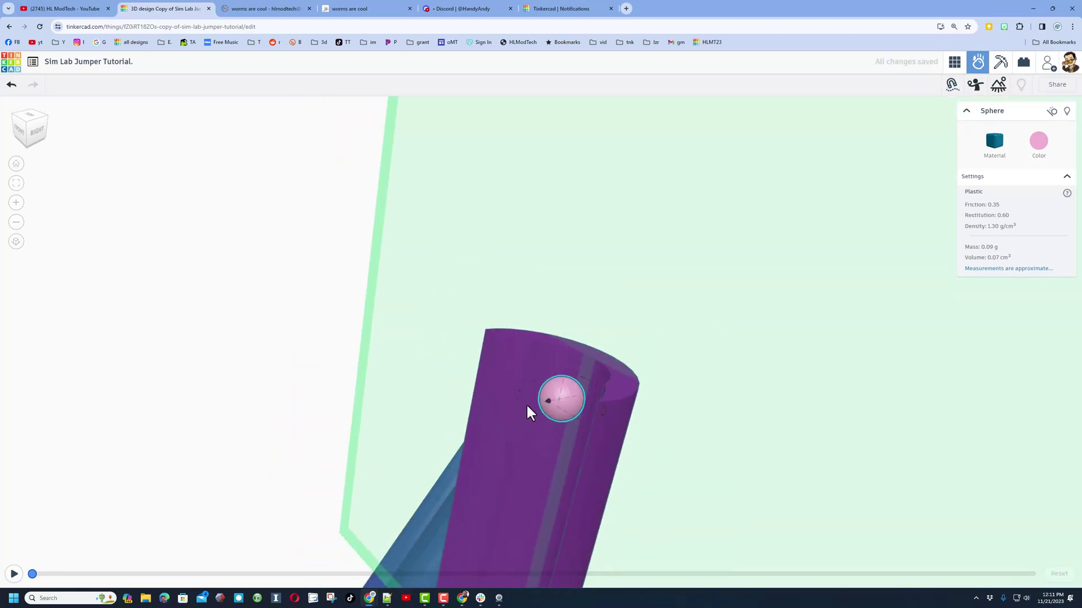
Using cruise mode, reposition the yellow ball at the top of the blue tube
right_click_drag(214, 458, 336, 417)
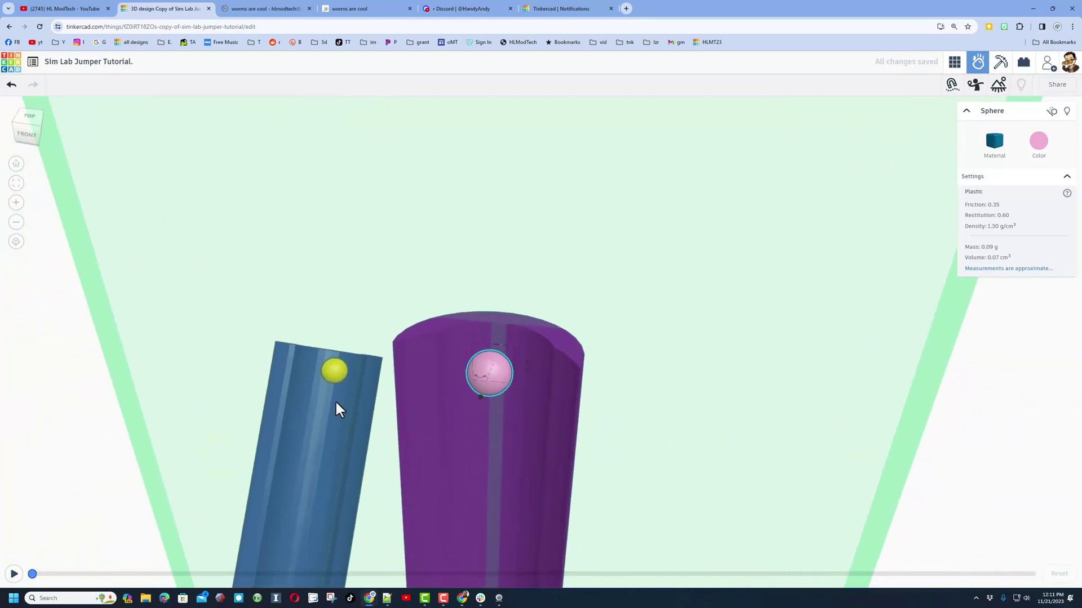
left_click(333, 372)
scroll(321, 416, "up", 5)
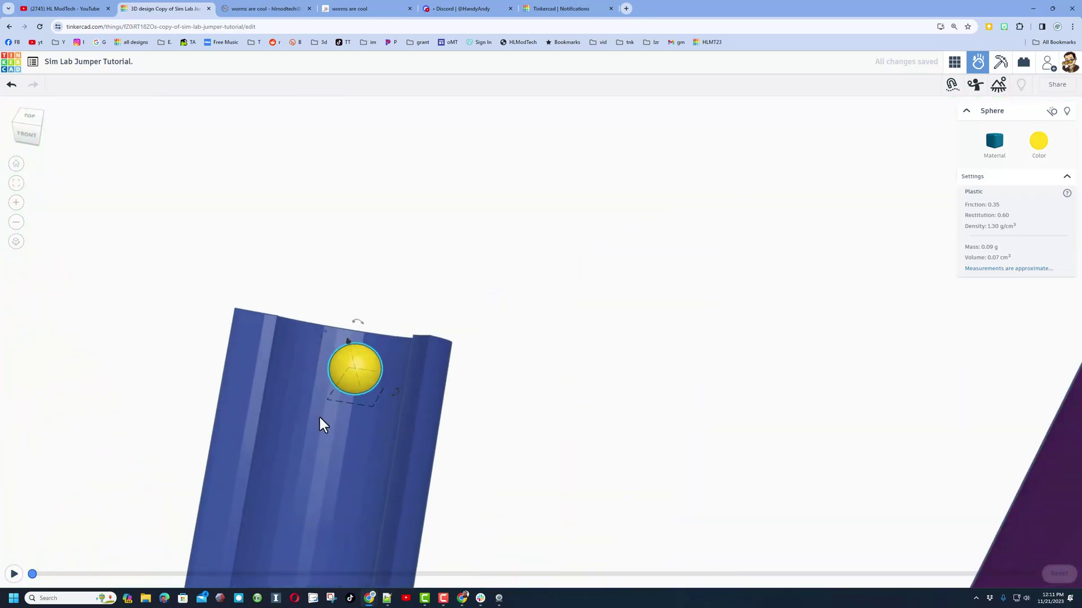
right_click_drag(319, 425, 532, 272)
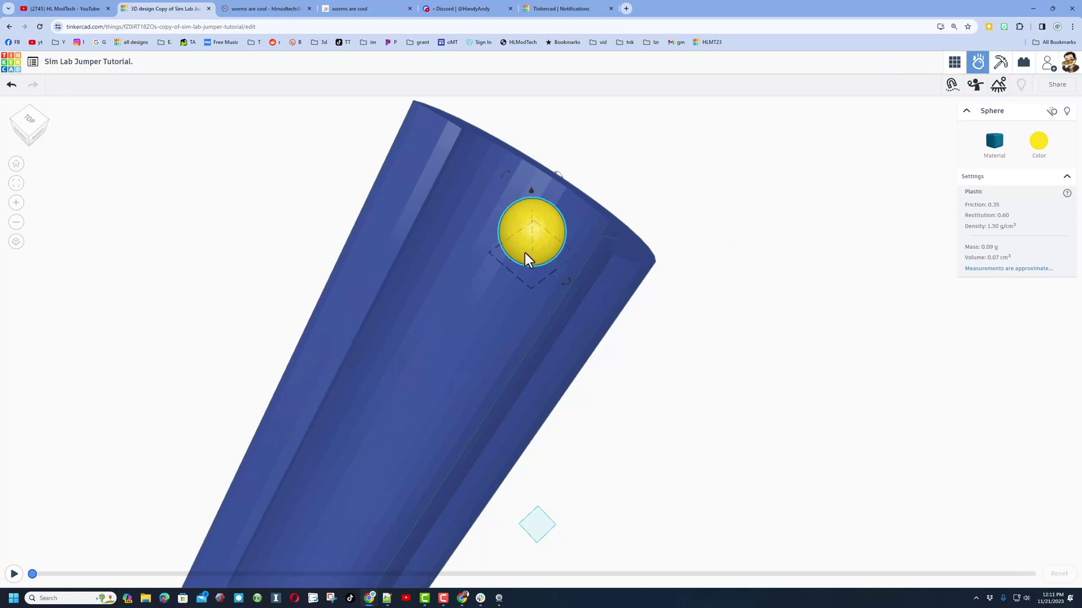
key("c")
left_click_drag(546, 234, 549, 261)
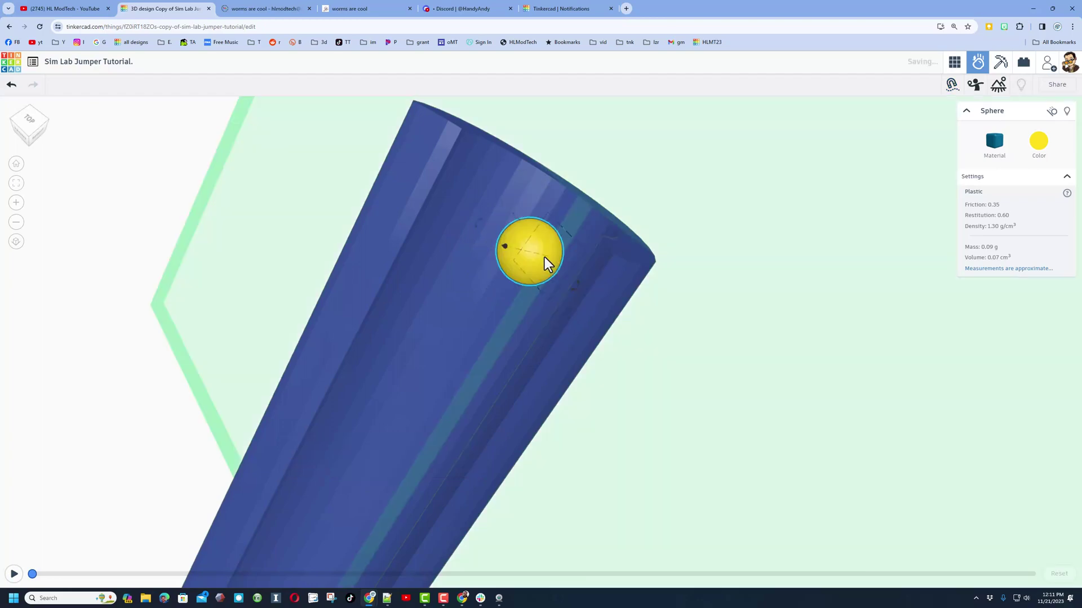
left_click(648, 191)
scroll(671, 284, "down", 3)
right_click_drag(671, 285, 606, 444)
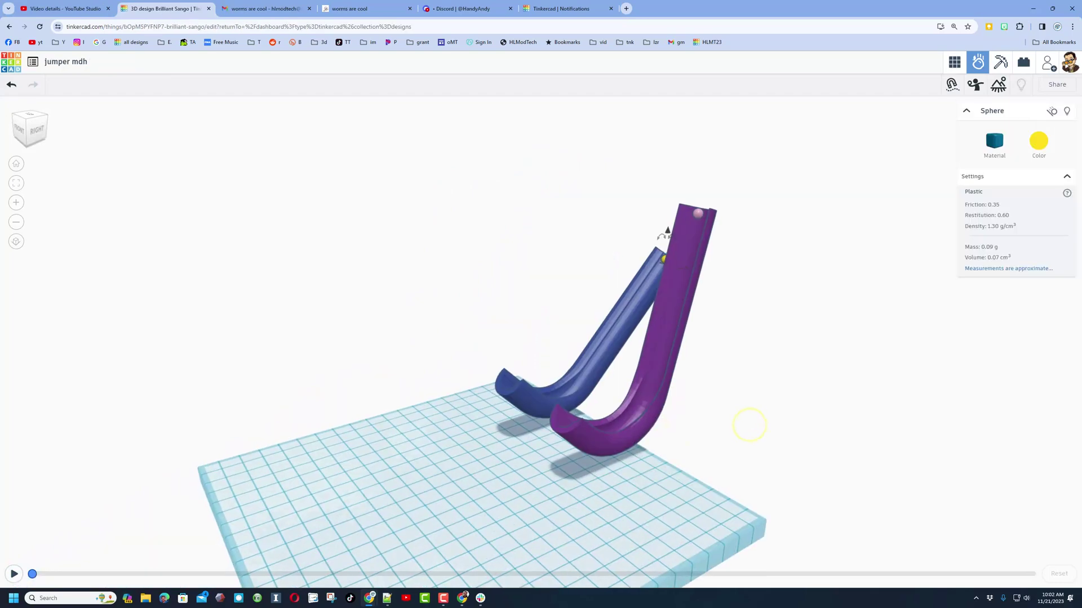
left_click(13, 575)
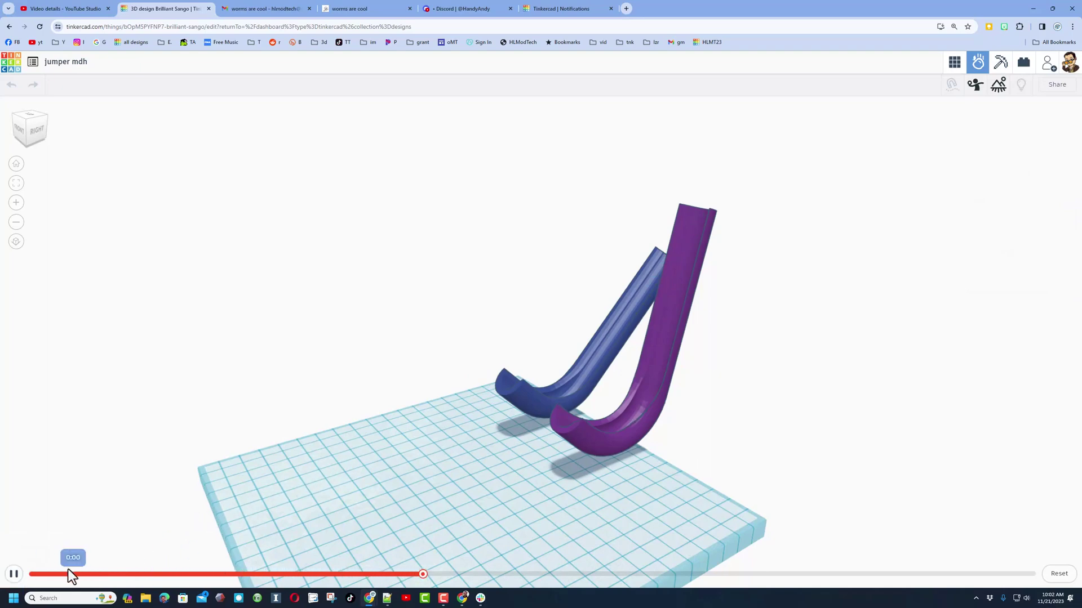
left_click(20, 578)
left_click_drag(498, 573, 170, 573)
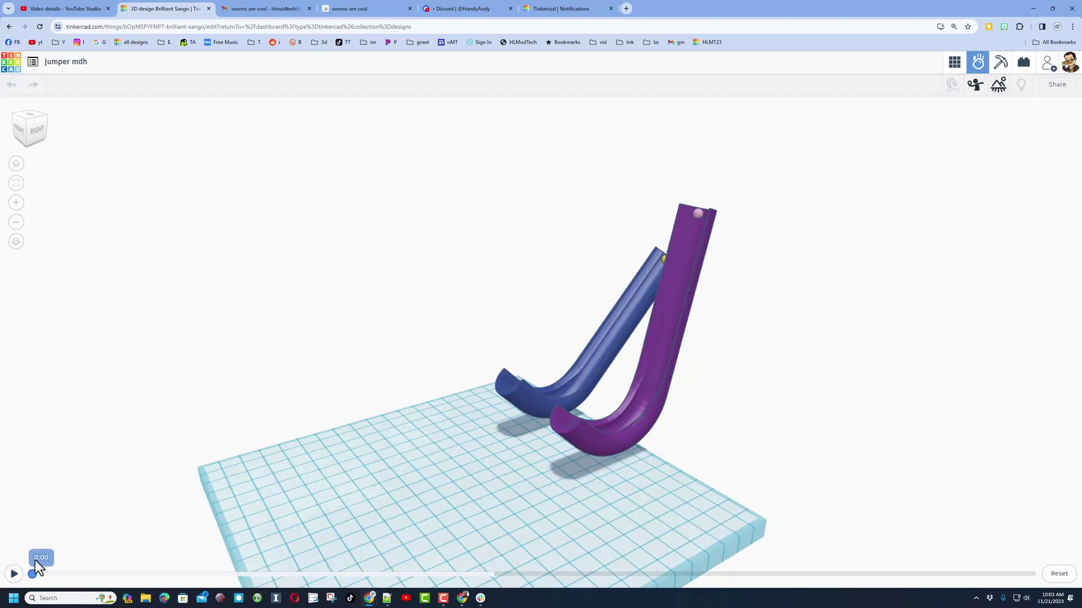
left_click_drag(77, 573, 48, 596)
left_click(1051, 575)
scroll(701, 210, "up", 5)
Set the pink ball's physical material to Rubber
mouse_move(699, 222)
right_mouse_down()
mouse_move(768, 244)
mouse_move(706, 215)
right_mouse_up()
left_click(687, 206)
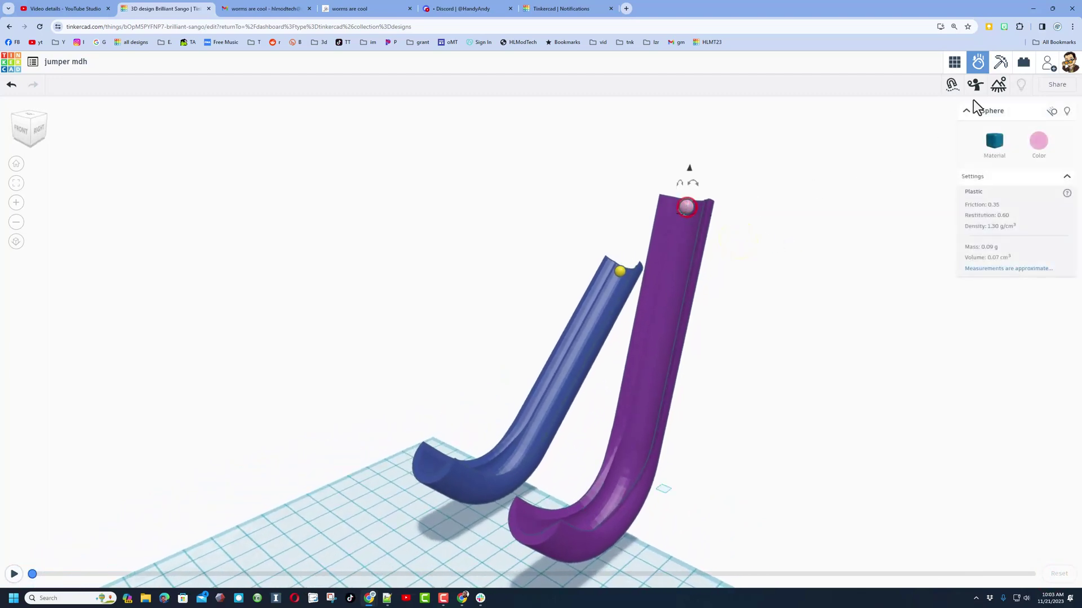
left_click(994, 142)
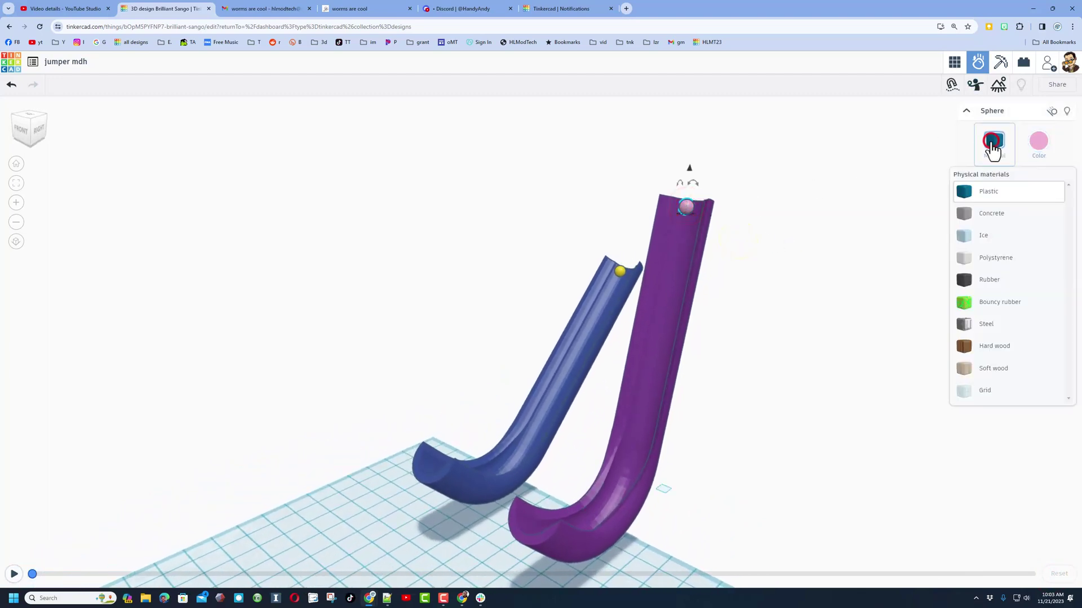
left_click(983, 282)
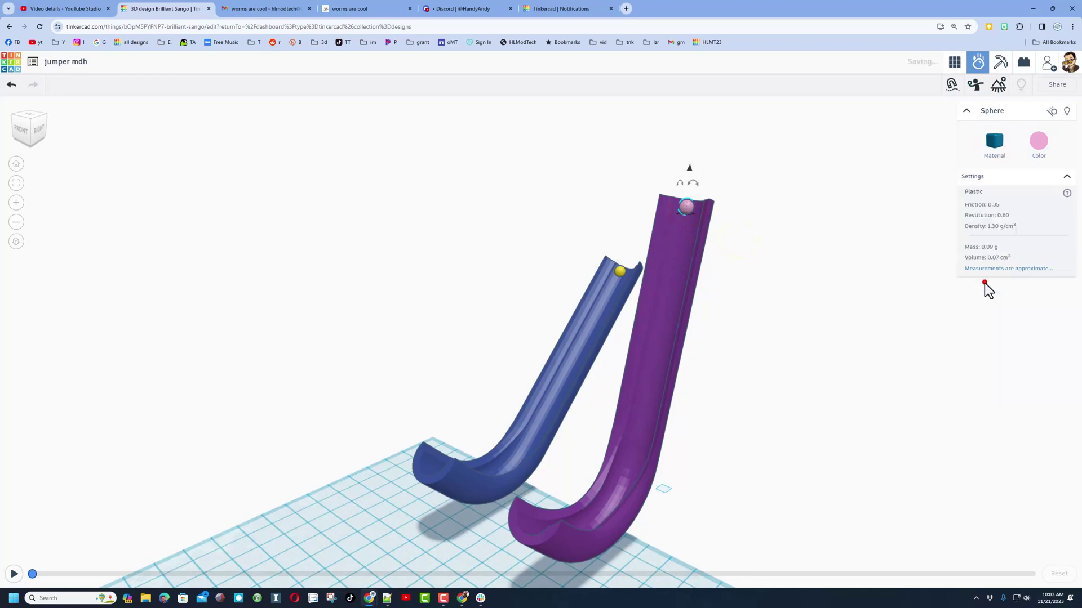
Set the blue ramp's material to Ice (friction 0.00, restitution 0.75)
left_click(634, 318)
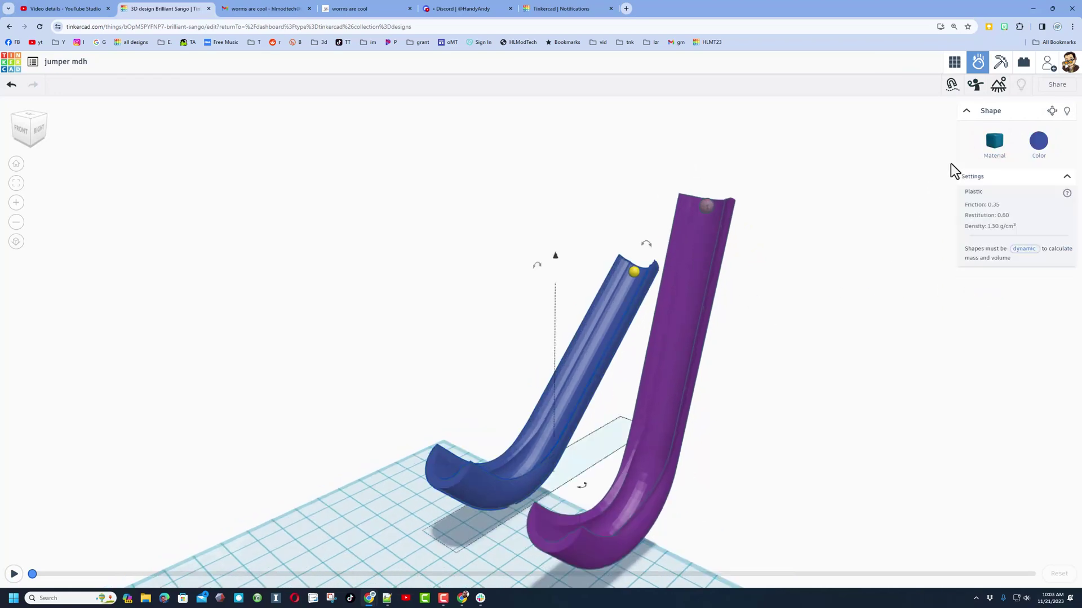
left_click(993, 142)
left_click(980, 237)
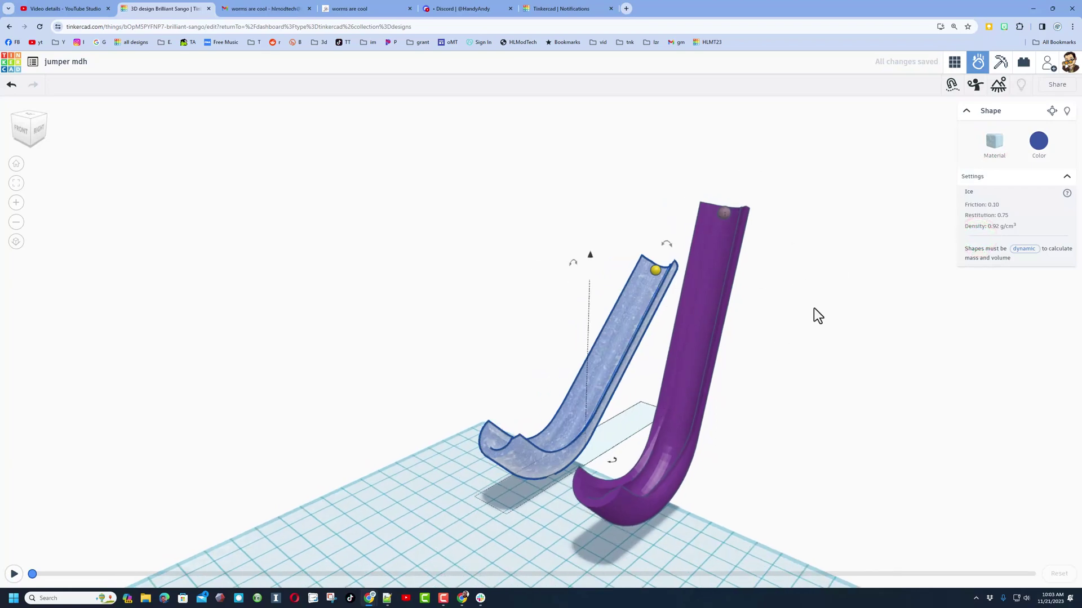
left_click(658, 272)
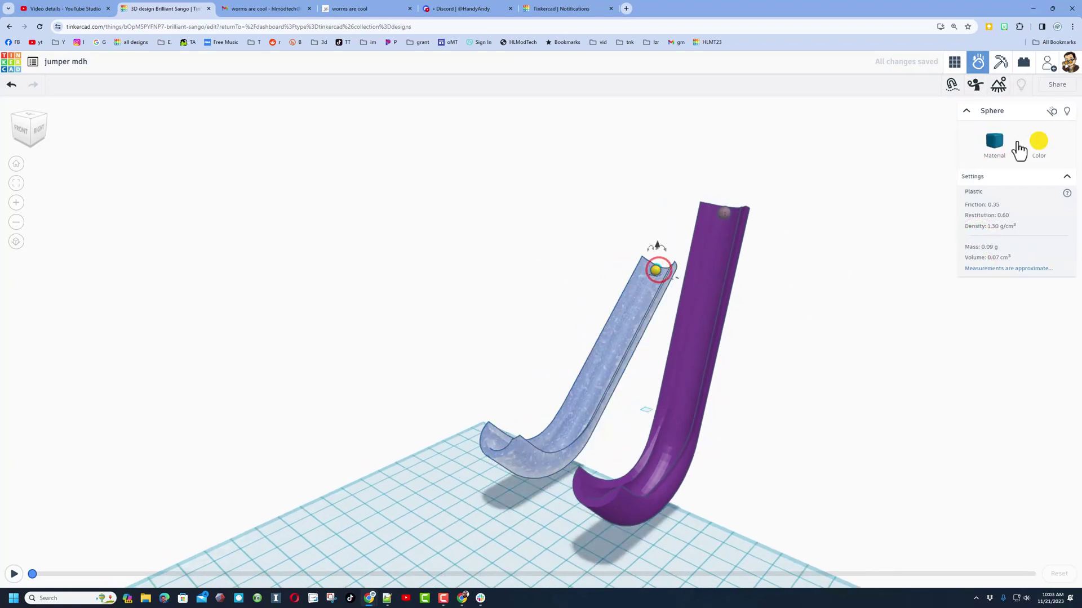
left_click(714, 294)
right_click_drag(865, 403, 826, 365)
right_click_drag(944, 436, 884, 434)
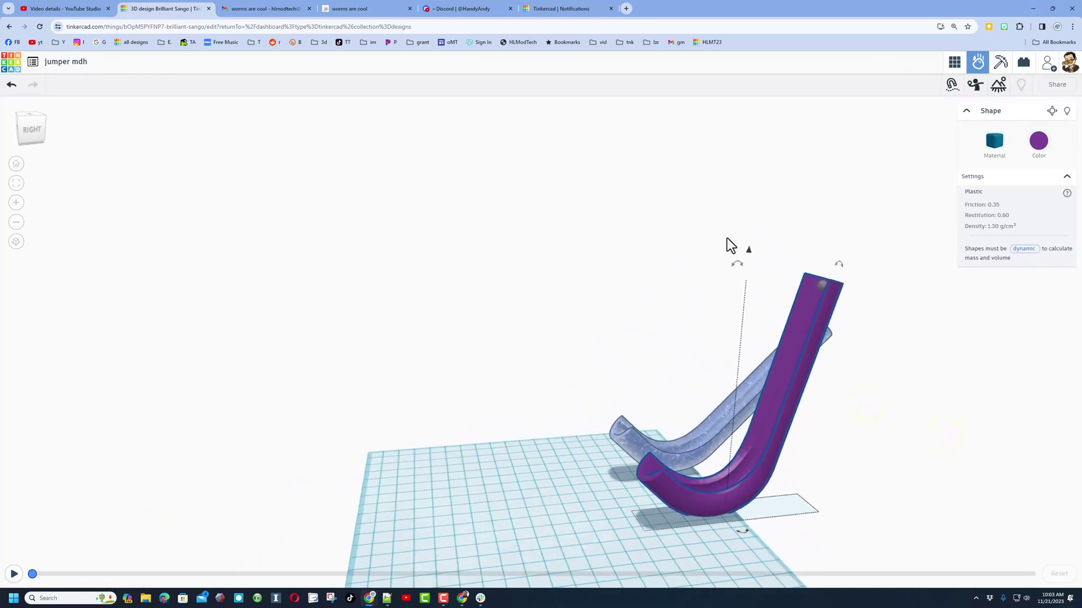
left_click(14, 574)
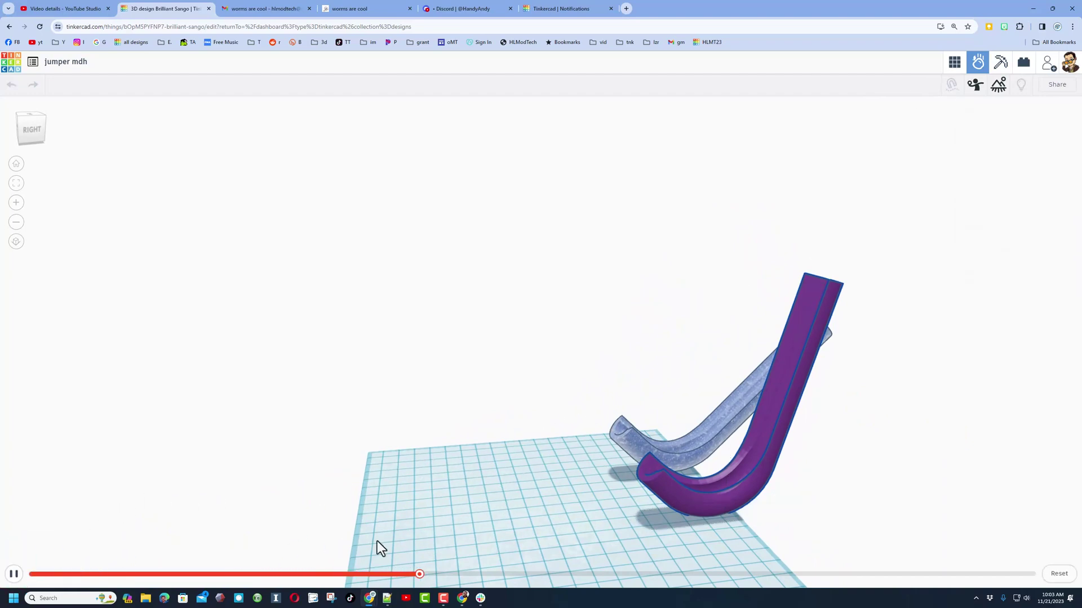
left_click(553, 574)
left_click_drag(551, 573, 118, 557)
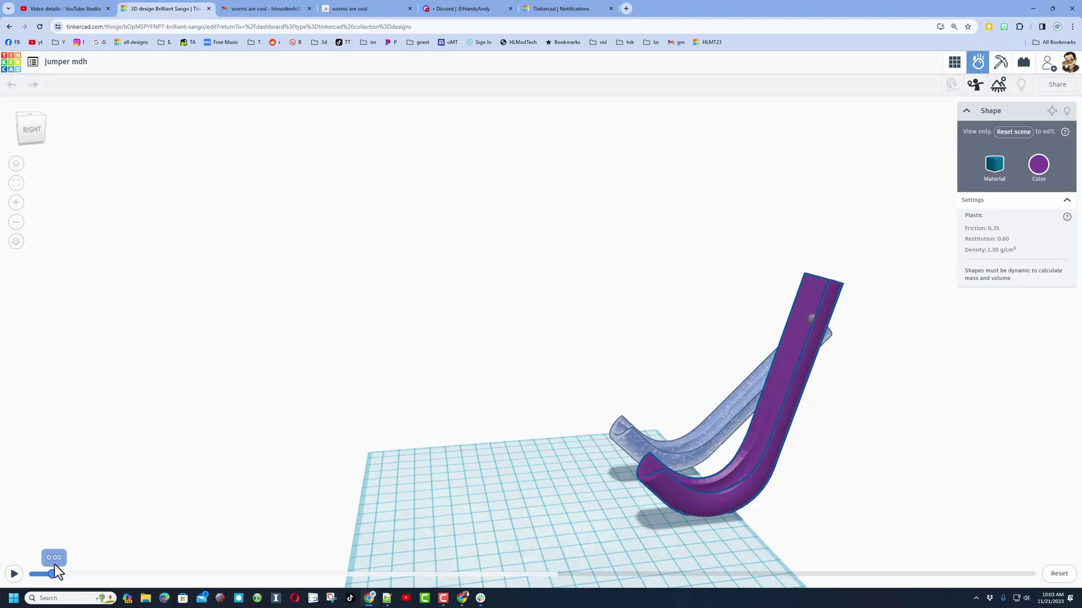
left_click_drag(151, 585, 152, 585)
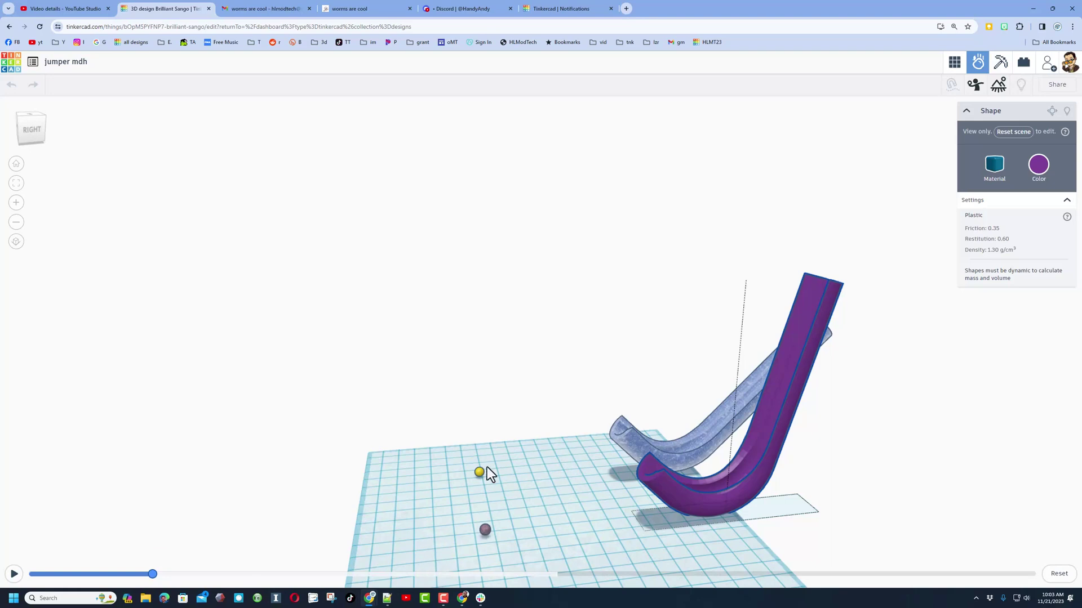
right_click_drag(664, 491, 691, 464)
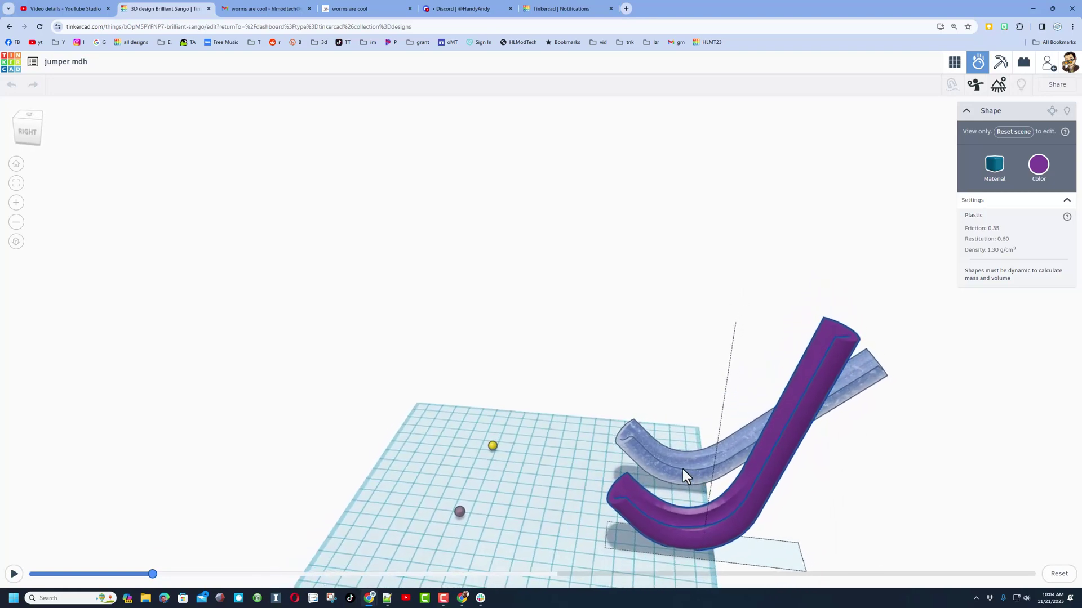
right_click_drag(588, 499, 699, 484)
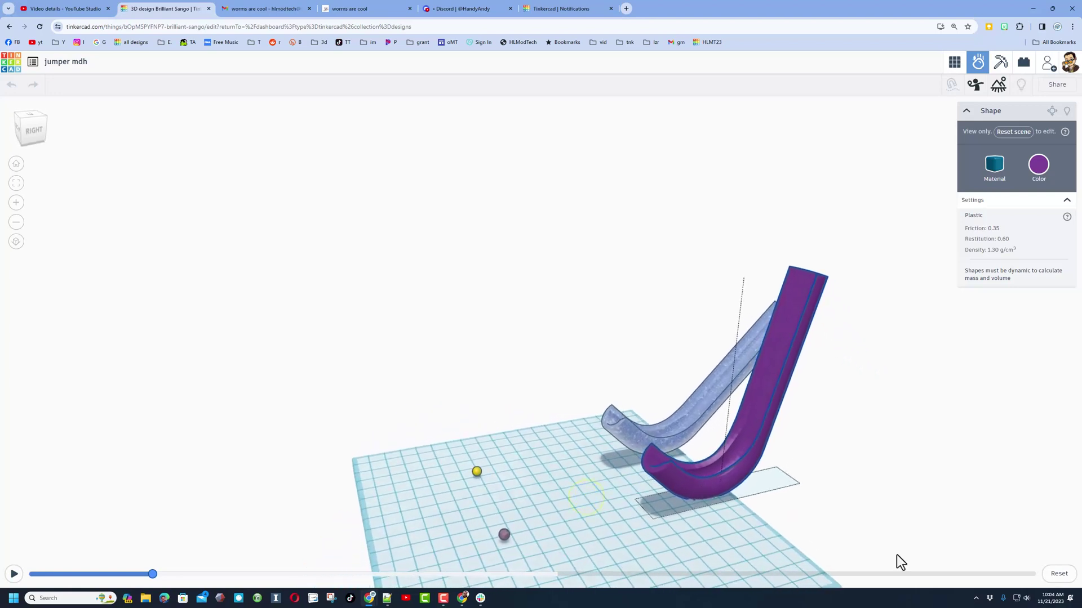
left_click(1055, 574)
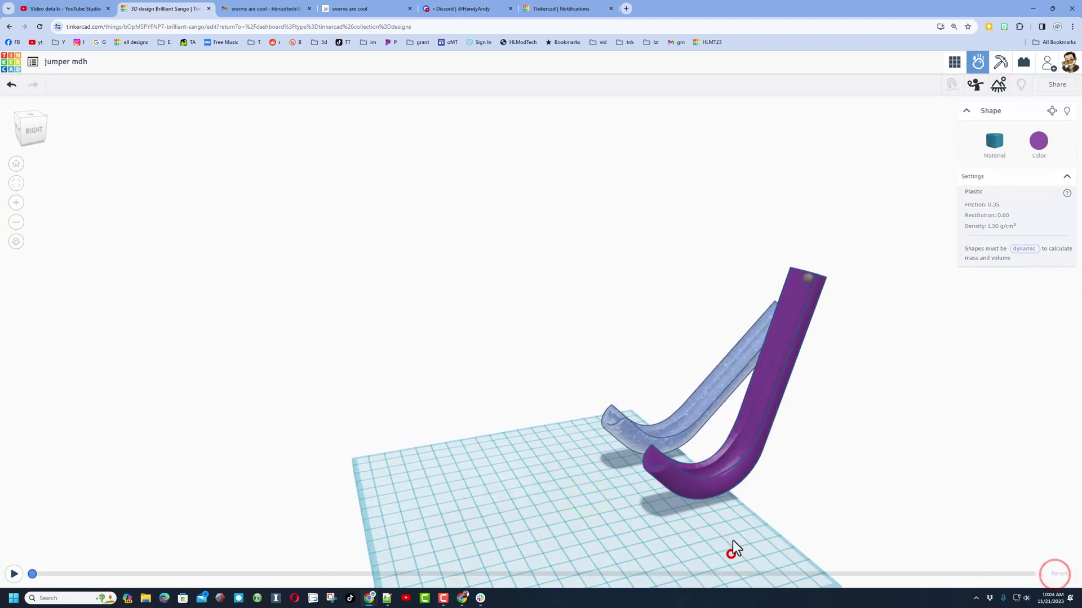
left_click(739, 470)
Rotate the purple track by -22.5° so it leans beside the blue ramp
left_click_drag(734, 262, 763, 270)
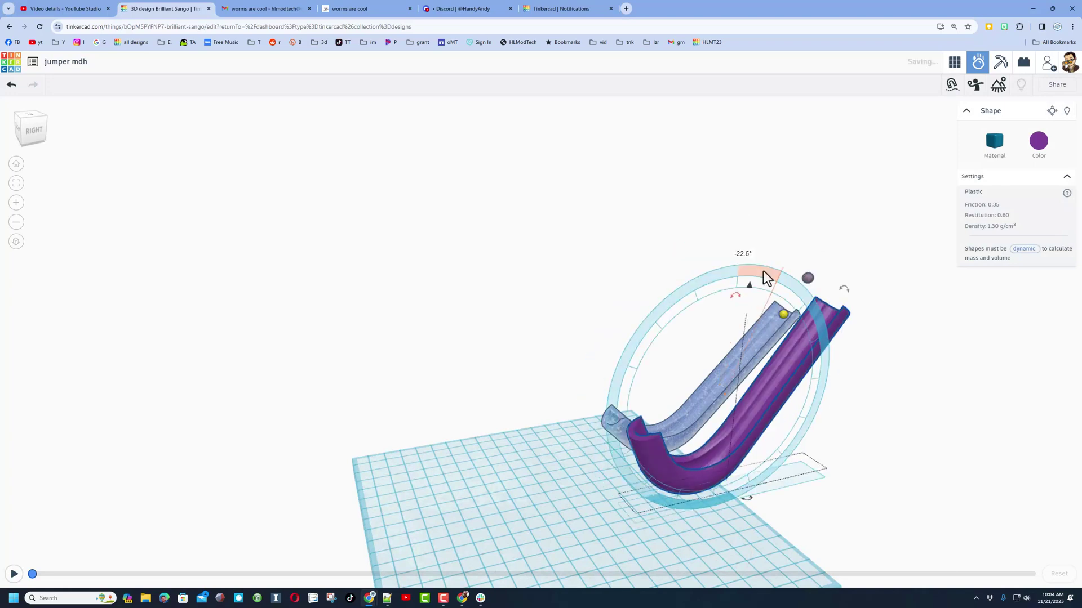
left_click(526, 310)
right_click_drag(449, 338, 657, 419)
Box-select the purple track with its ball and drop them onto the workplane
left_click(717, 476)
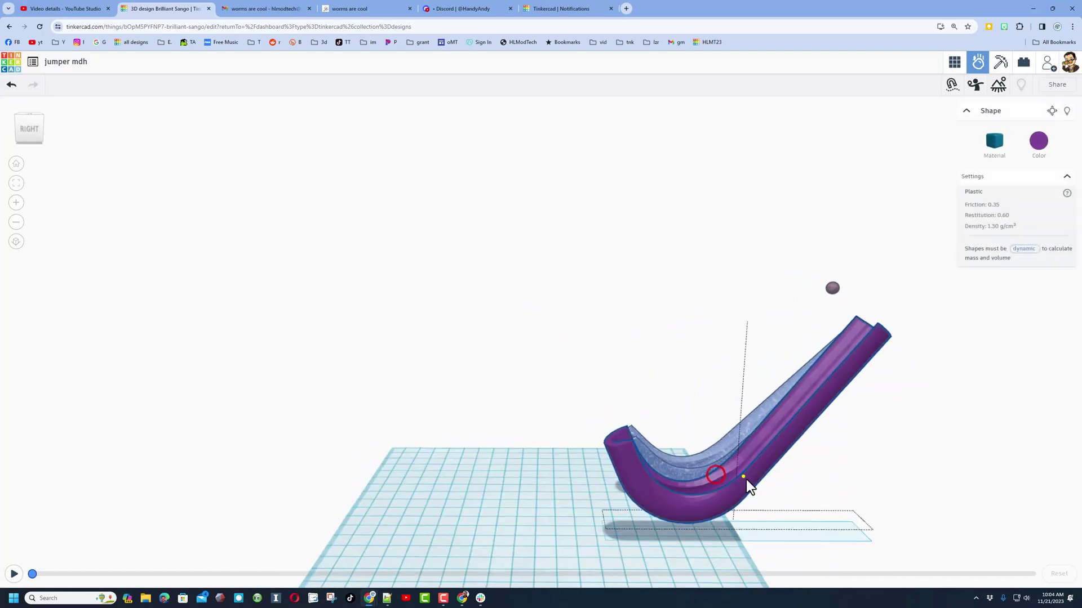
right_click_drag(742, 478, 1004, 231)
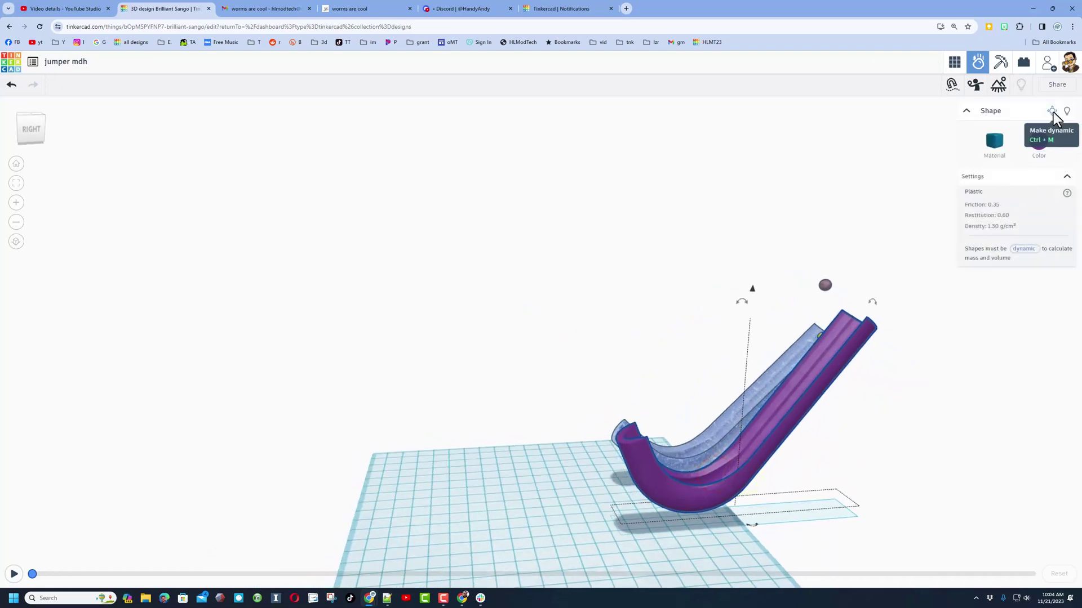
right_click_drag(583, 301, 584, 391)
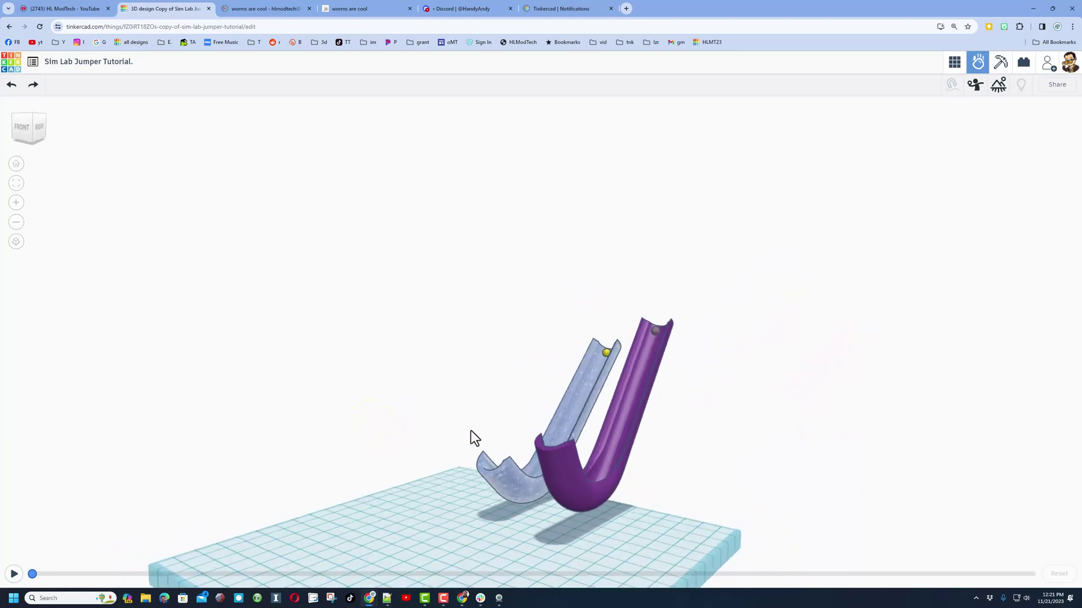
right_click_drag(471, 430, 668, 490)
left_click_drag(655, 314, 594, 491)
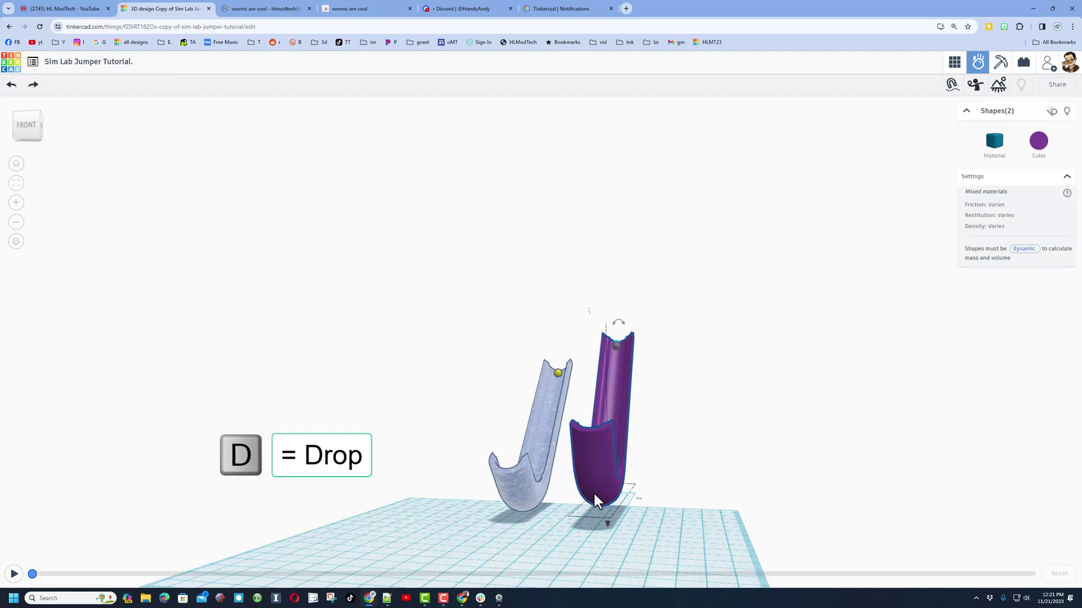
key("d")
right_click_drag(688, 476, 539, 509)
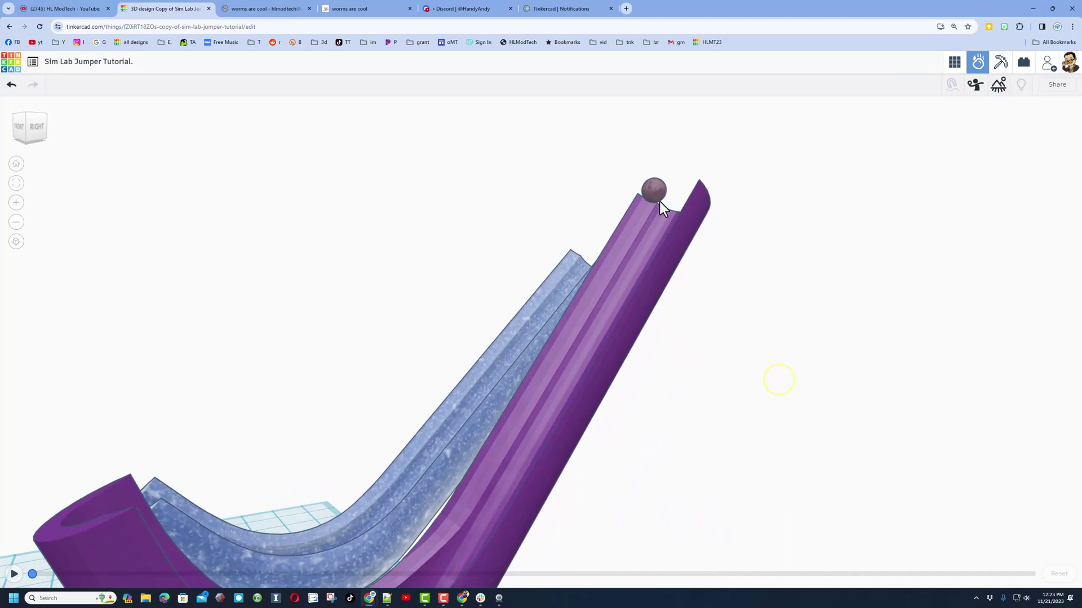
left_click(659, 198)
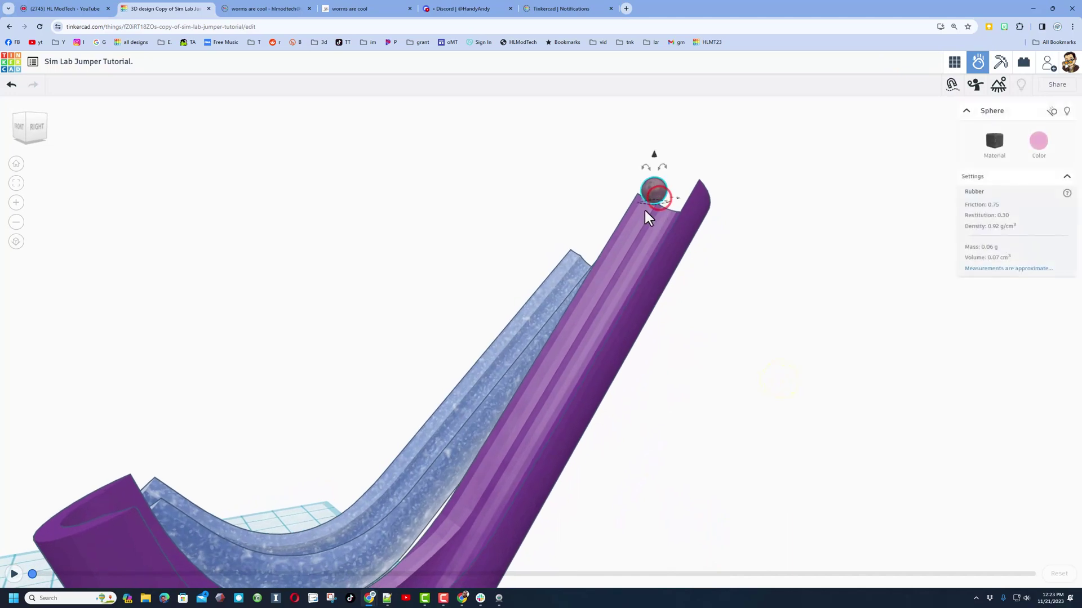
key("c")
right_click_drag(641, 210, 675, 277)
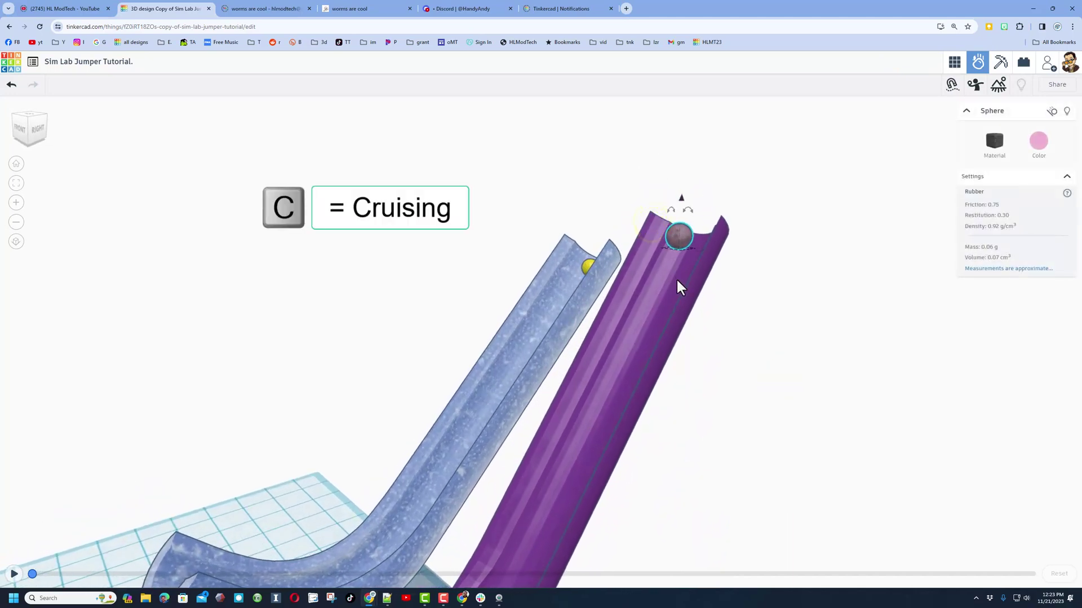
left_click(692, 245)
left_click(830, 307)
right_click_drag(829, 307, 746, 327)
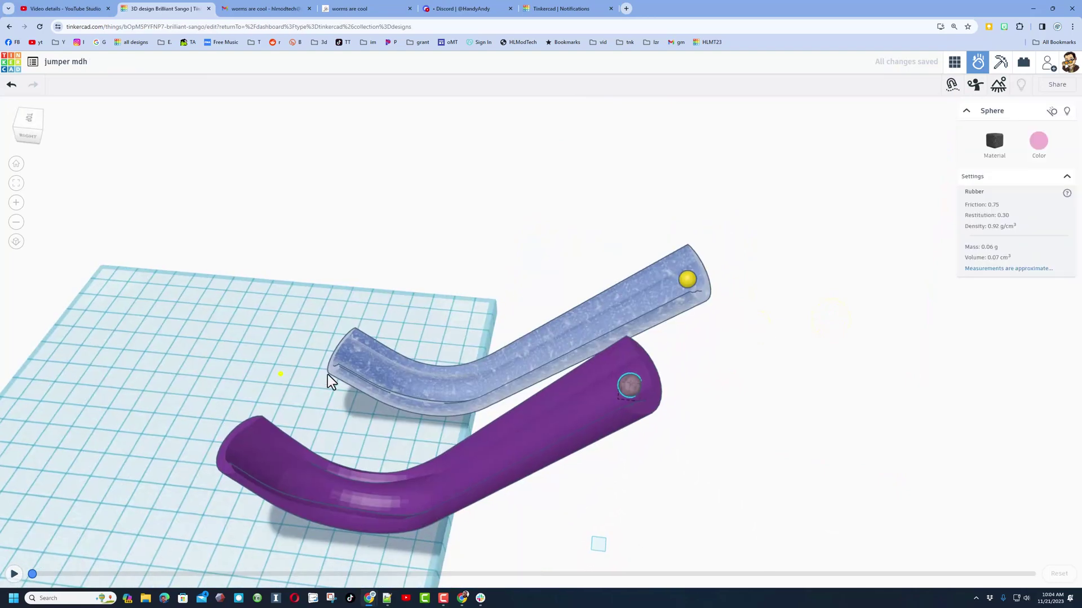
right_click_drag(327, 374, 34, 160)
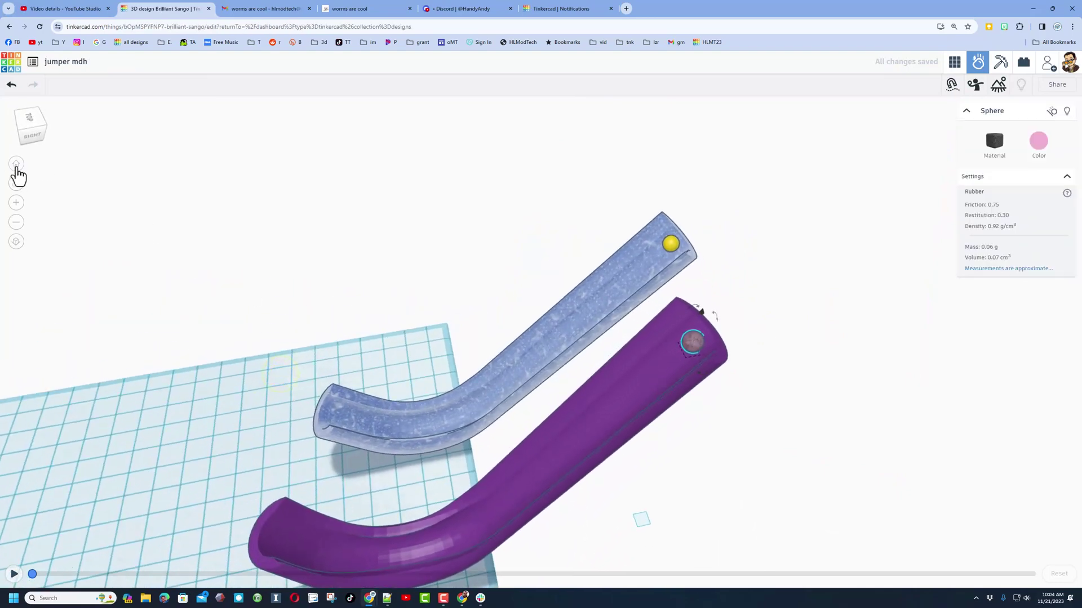
left_click(17, 167)
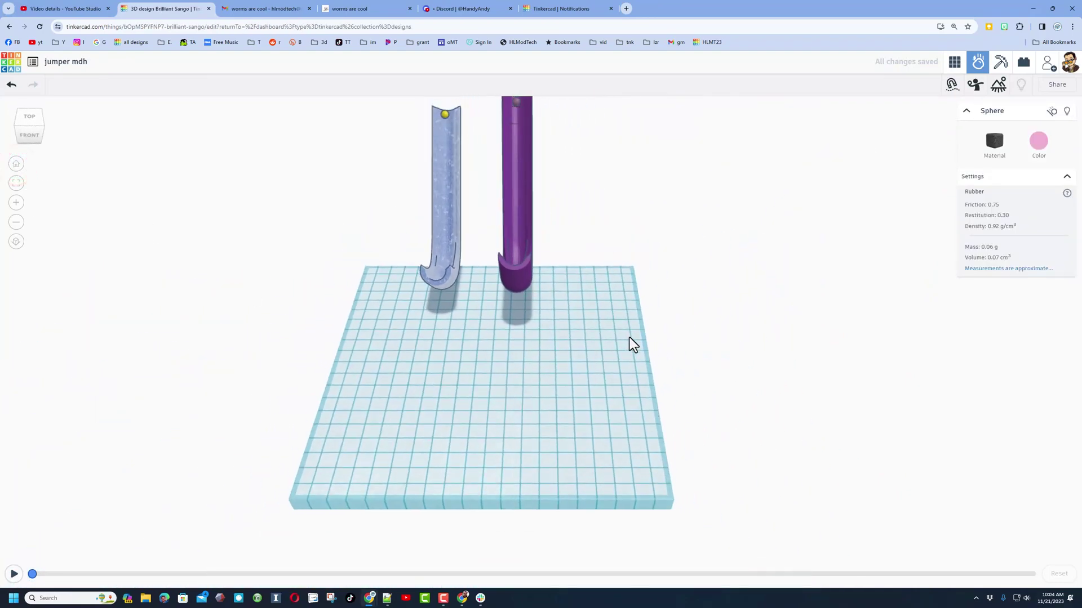
right_click_drag(575, 399, 378, 426)
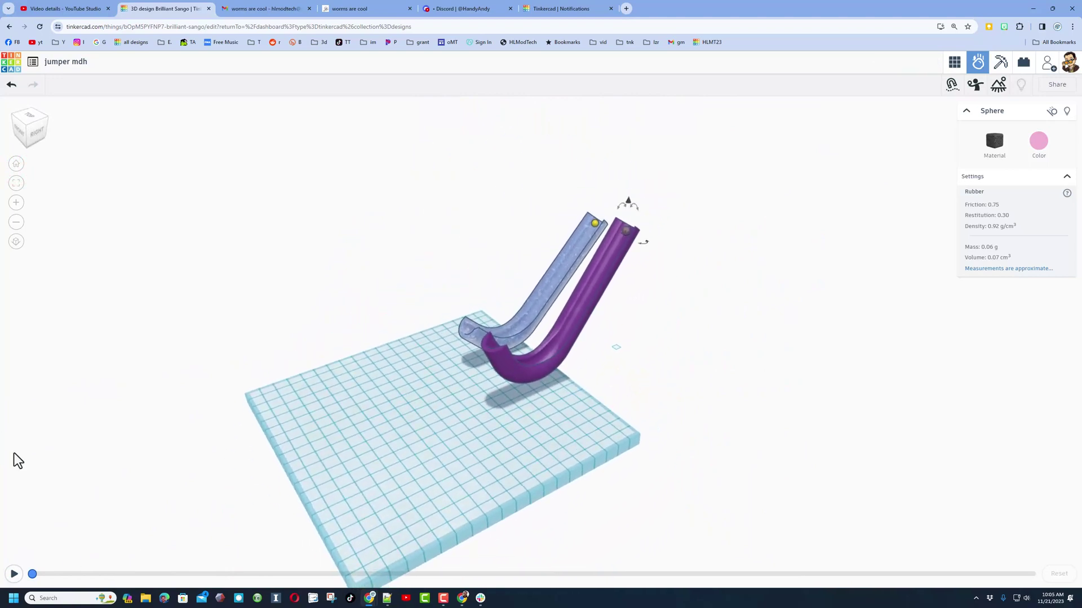
Run the ball simulation, stop it, rewind the timeline and reset
left_click(14, 574)
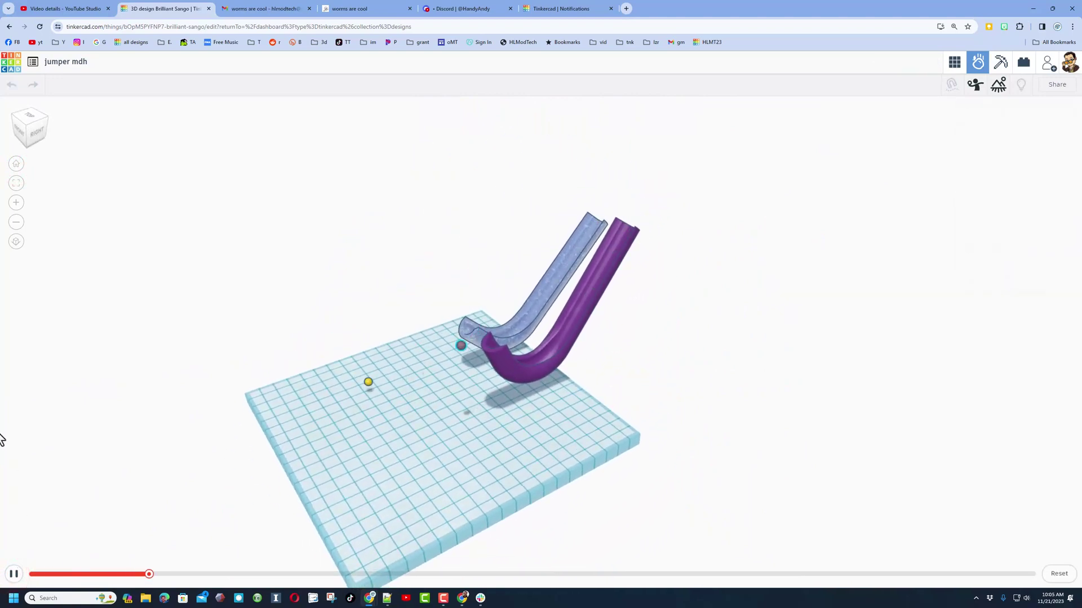
left_click(103, 575)
left_click_drag(151, 582, 55, 571)
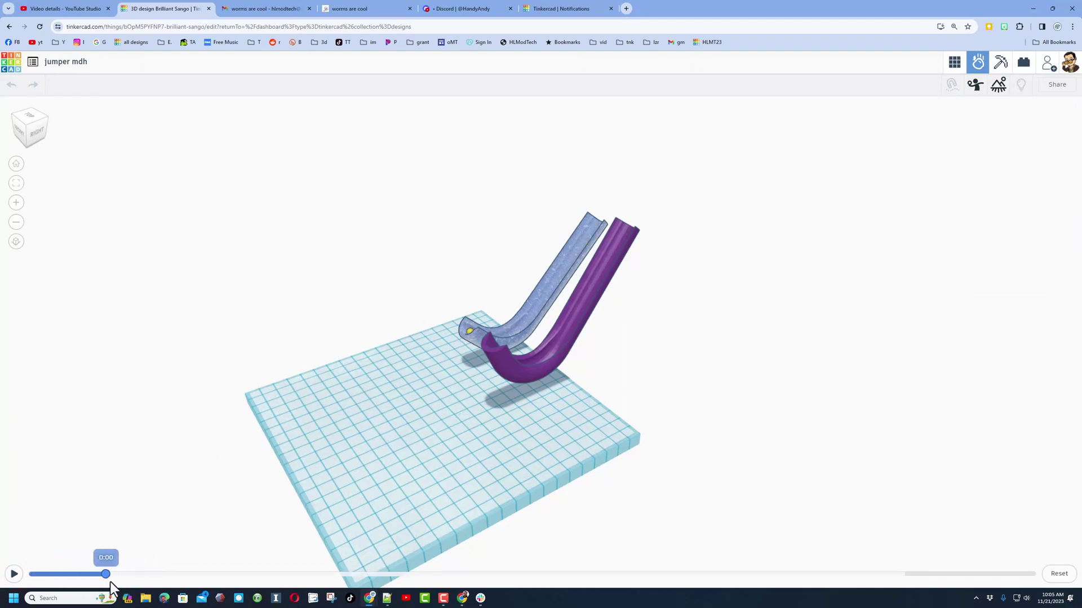
left_click_drag(143, 586, 104, 587)
left_click(564, 350)
right_click_drag(614, 238, 686, 326)
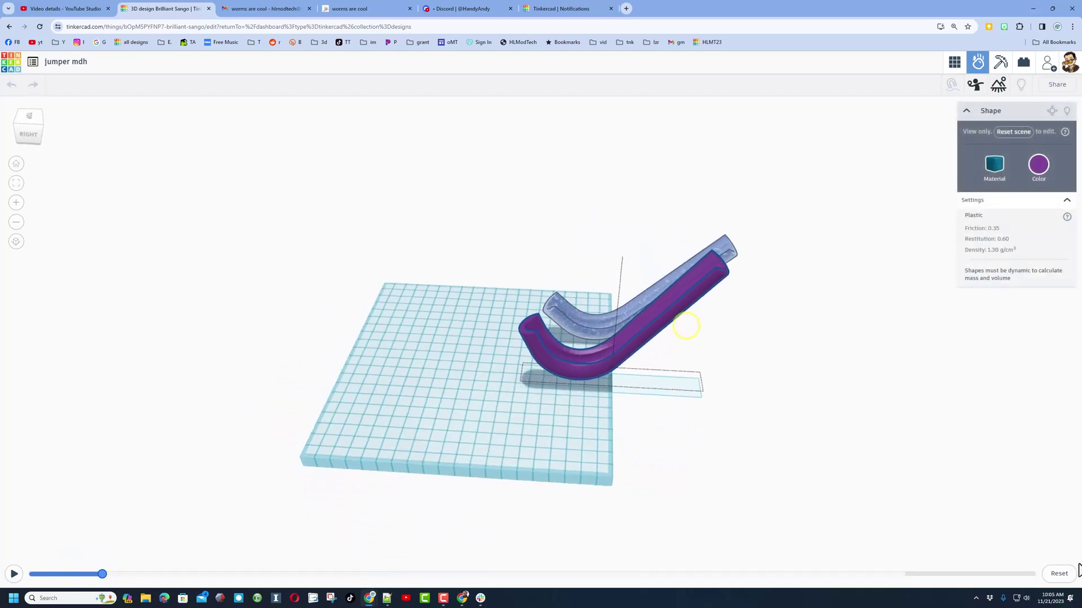
left_click(1055, 574)
left_click(689, 370)
Tilt the purple tube about 22° so it stands nearly upright
left_click(634, 336)
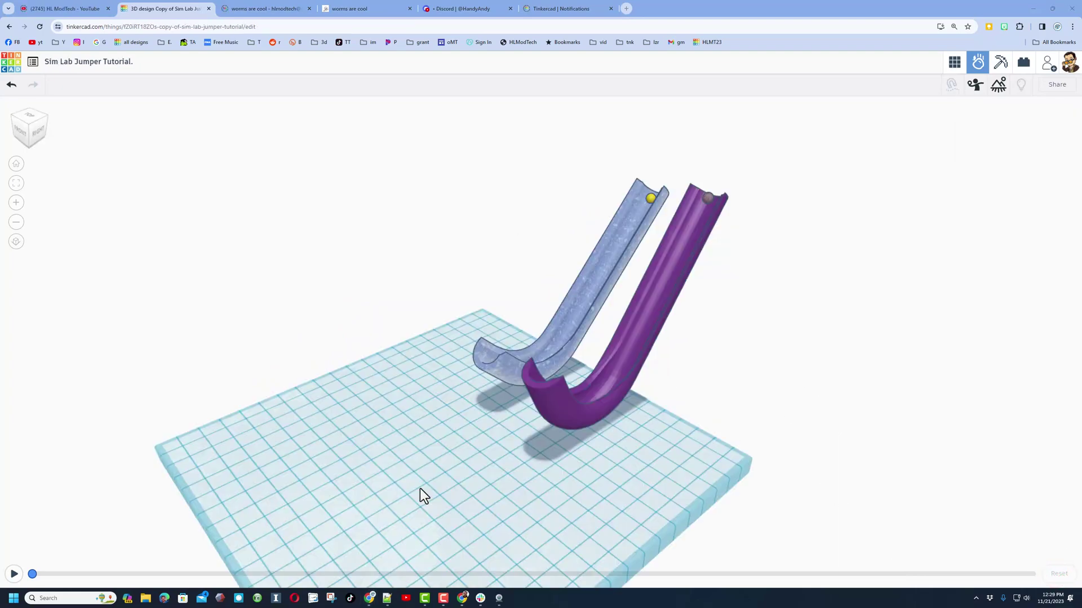
right_click_drag(421, 489, 453, 473)
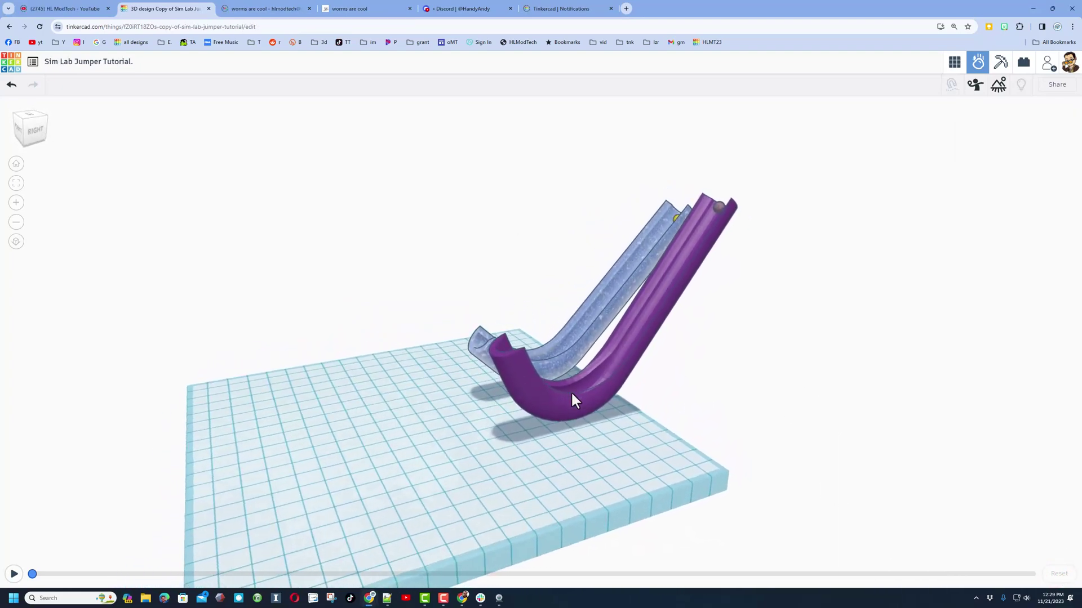
left_click(565, 402)
scroll(600, 477, "down", 3)
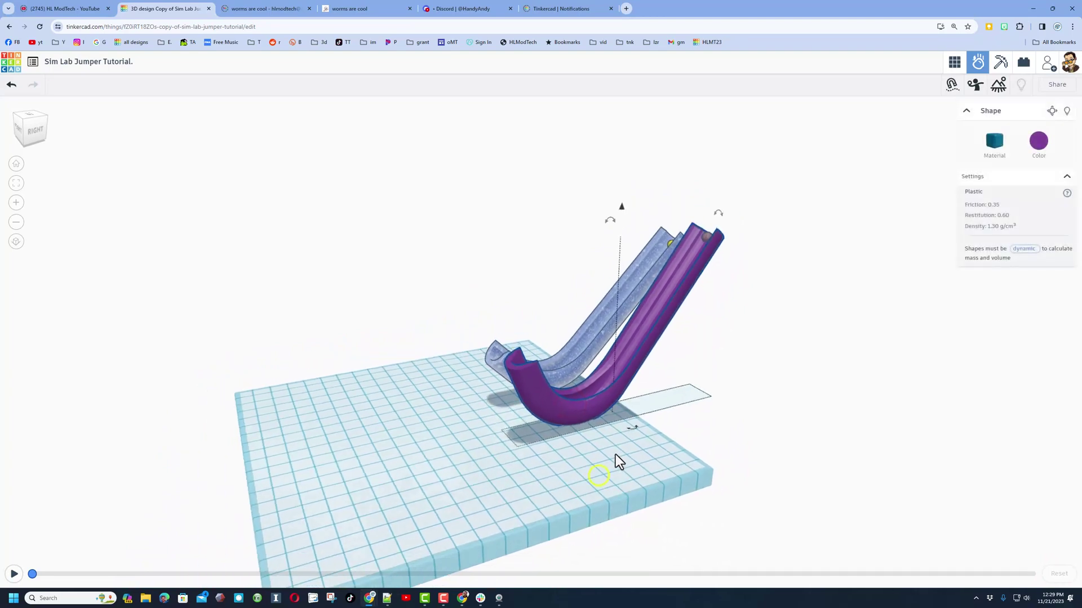
left_click_drag(603, 243, 518, 120)
Move the small pink rubber ball onto the top opening of the tilted purple tube
left_click(576, 420)
right_click_drag(546, 438, 668, 311)
key("c")
right_click_drag(749, 268, 752, 274)
left_click(750, 275)
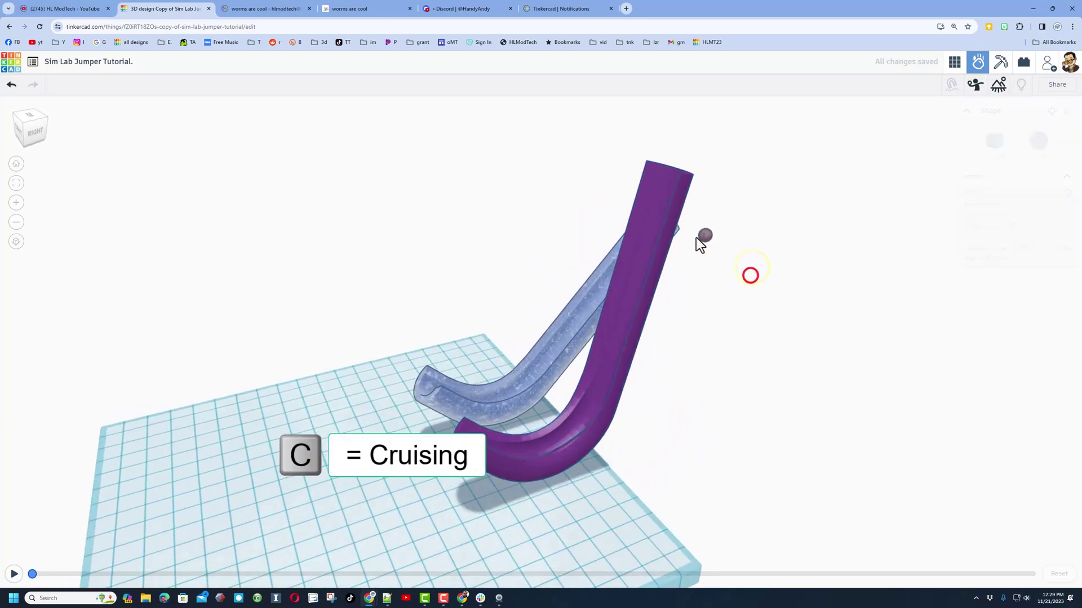
left_click(706, 237)
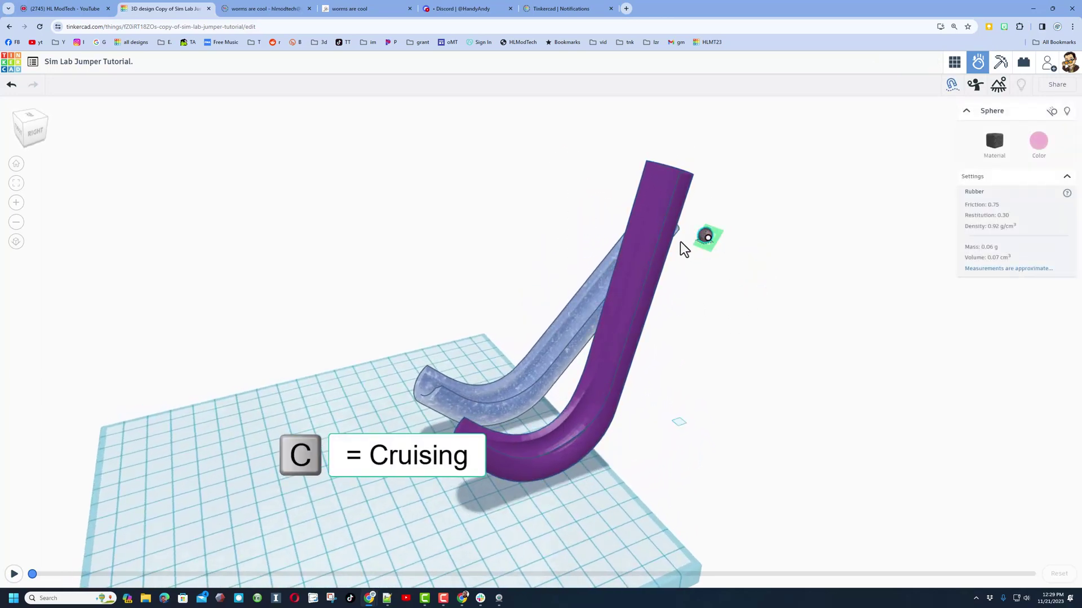
left_click_drag(708, 239, 672, 183)
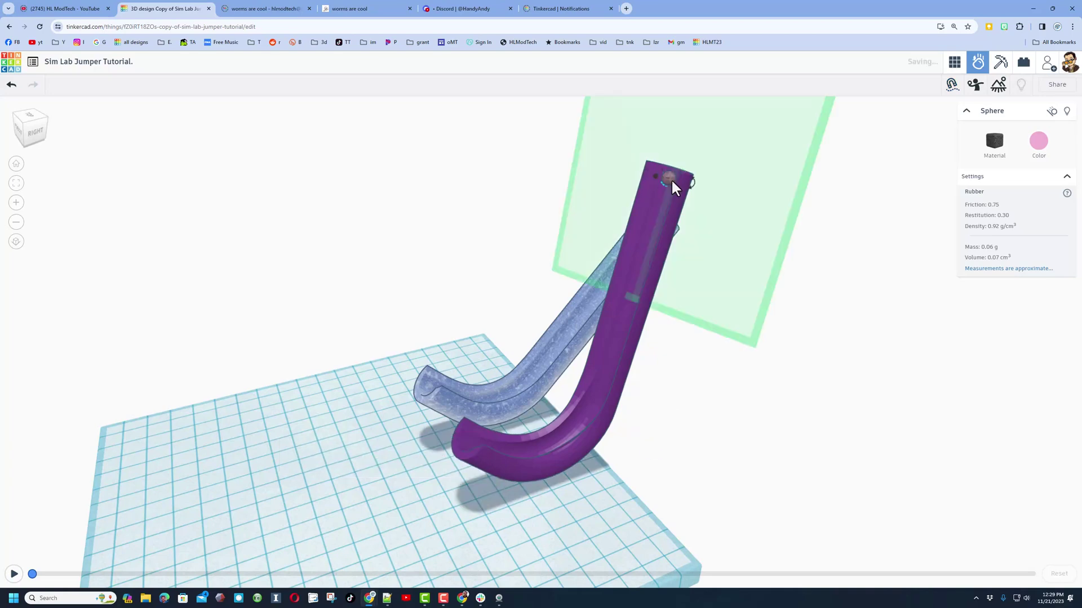
right_click_drag(723, 391, 634, 426)
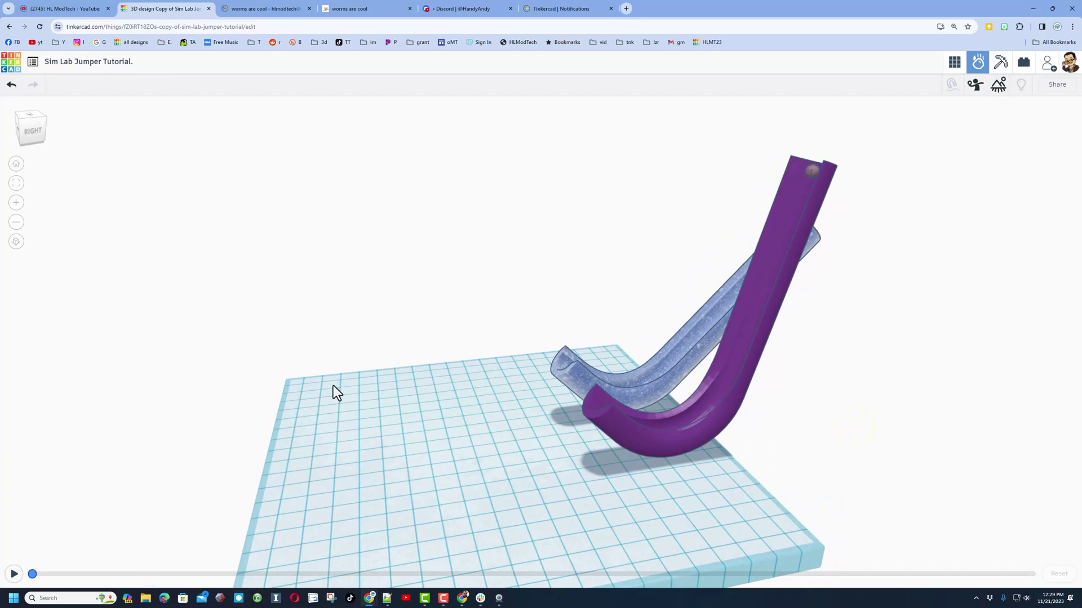
left_click(954, 63)
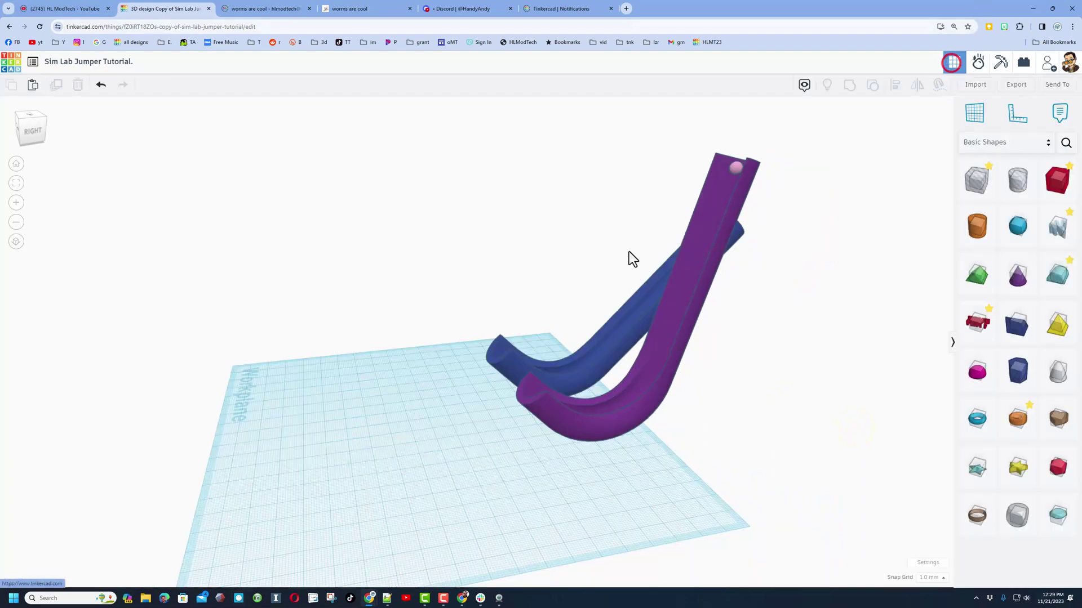
Add a green Roof shape to the workplane and rotate it 90° onto its side
key("f")
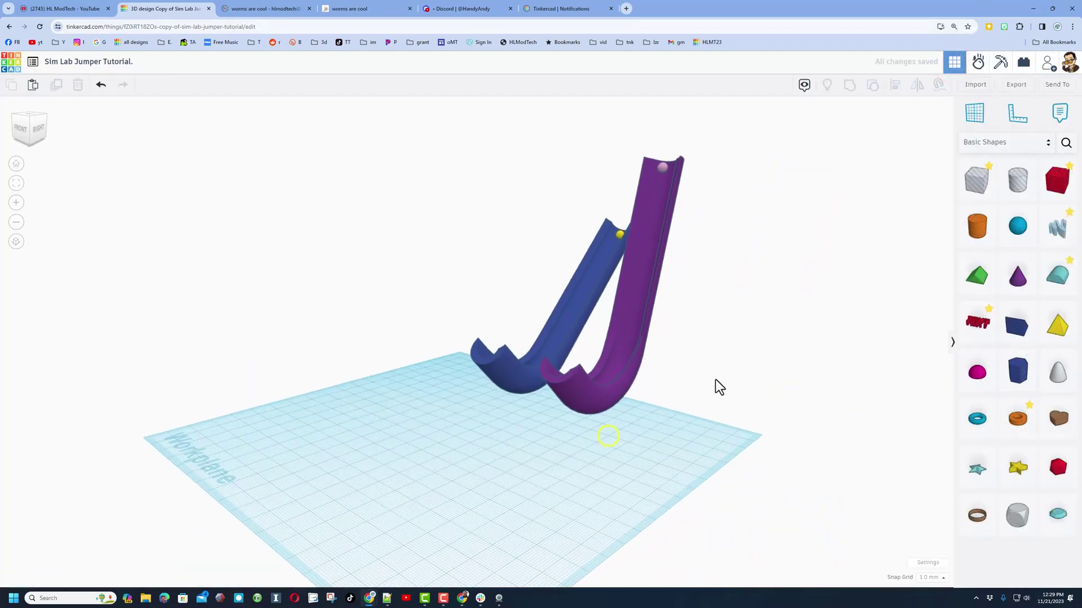
left_click_drag(977, 274, 548, 507)
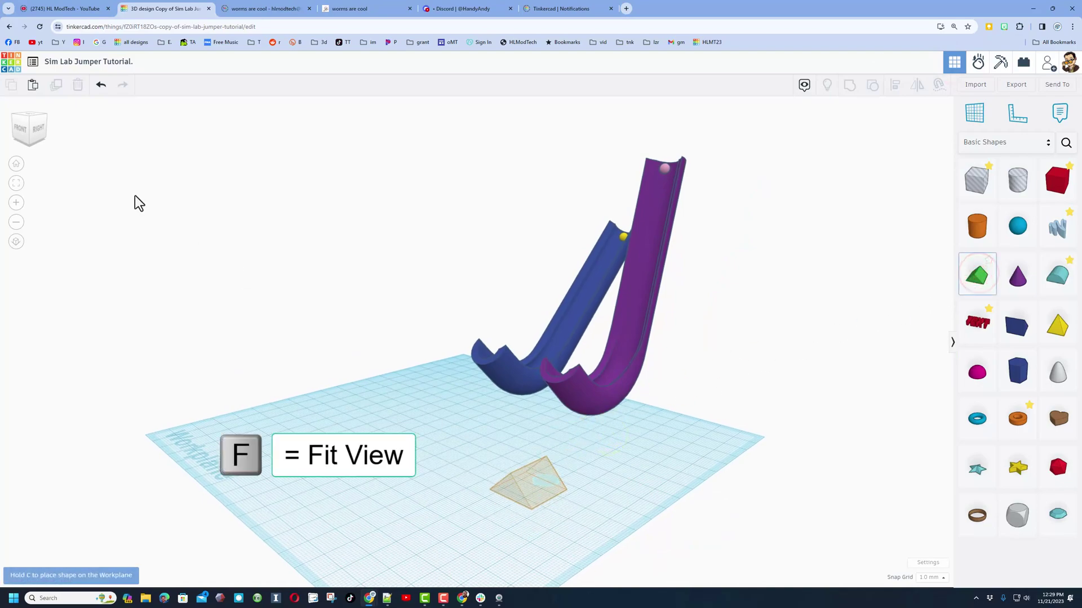
left_click(32, 125)
key("f")
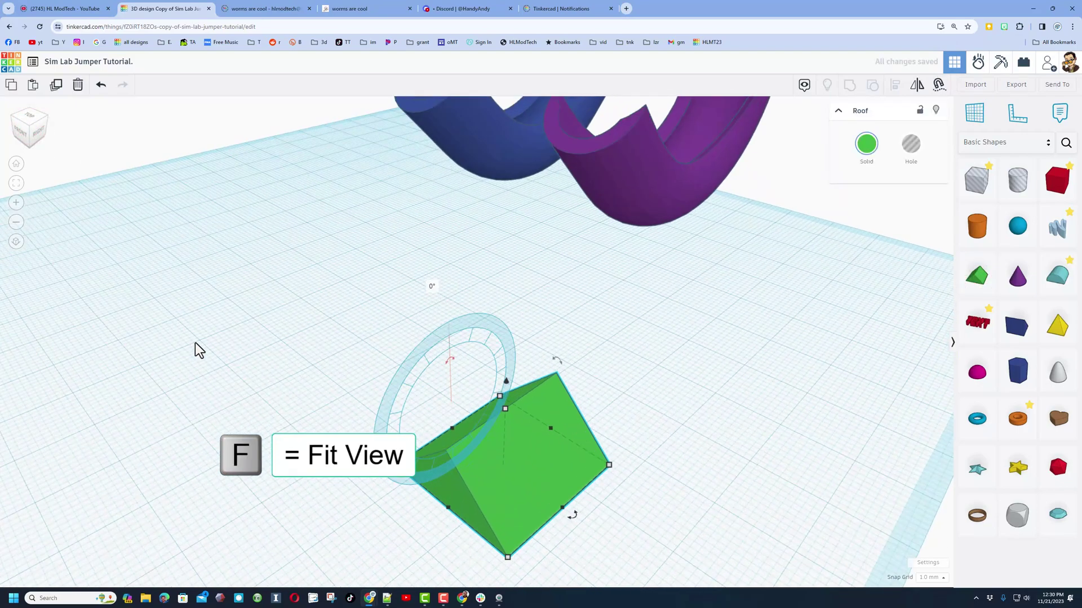
left_click_drag(299, 264, 262, 358)
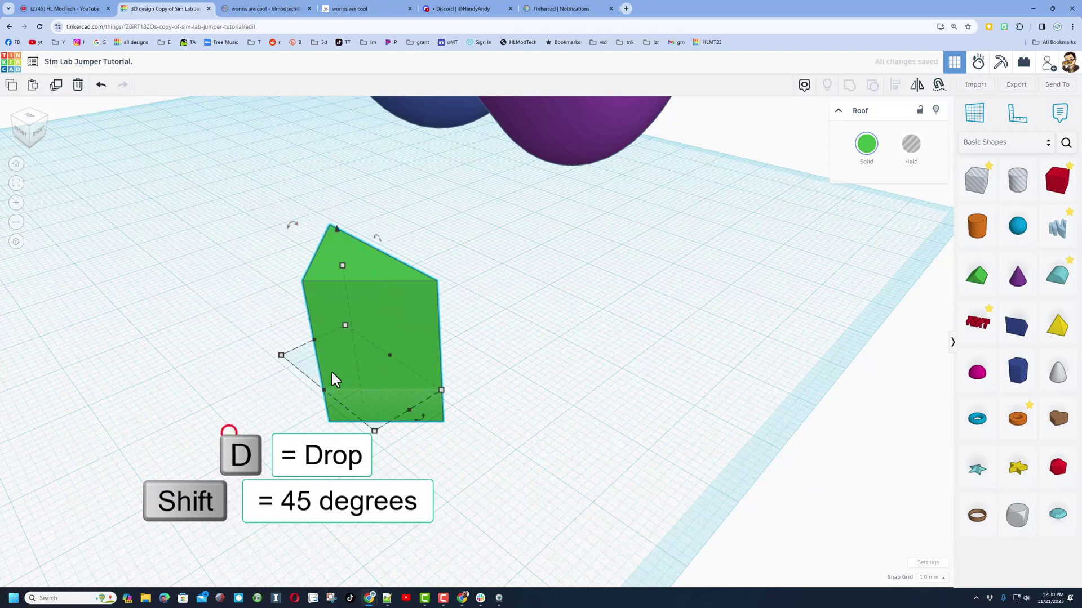
Reduce the roof's height from 13 to 6
scroll(337, 377, "down", 5)
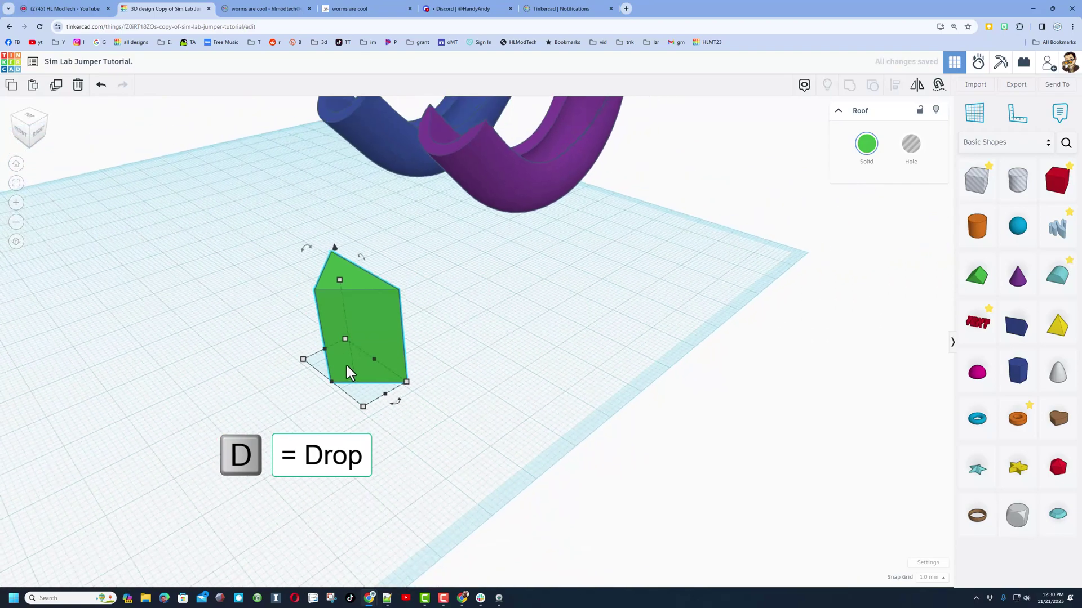
left_click_drag(343, 332, 395, 361)
left_click(346, 420)
left_click(353, 338)
scroll(360, 387, "down", 1)
Rotate the roof back -90° and place it at the lower left, in front of the tubes
left_click_drag(385, 375, 373, 376)
left_click_drag(354, 379, 466, 351)
left_click_drag(384, 359, 245, 430)
right_click_drag(401, 404, 266, 378)
left_click(338, 382)
right_click_drag(333, 384, 543, 435)
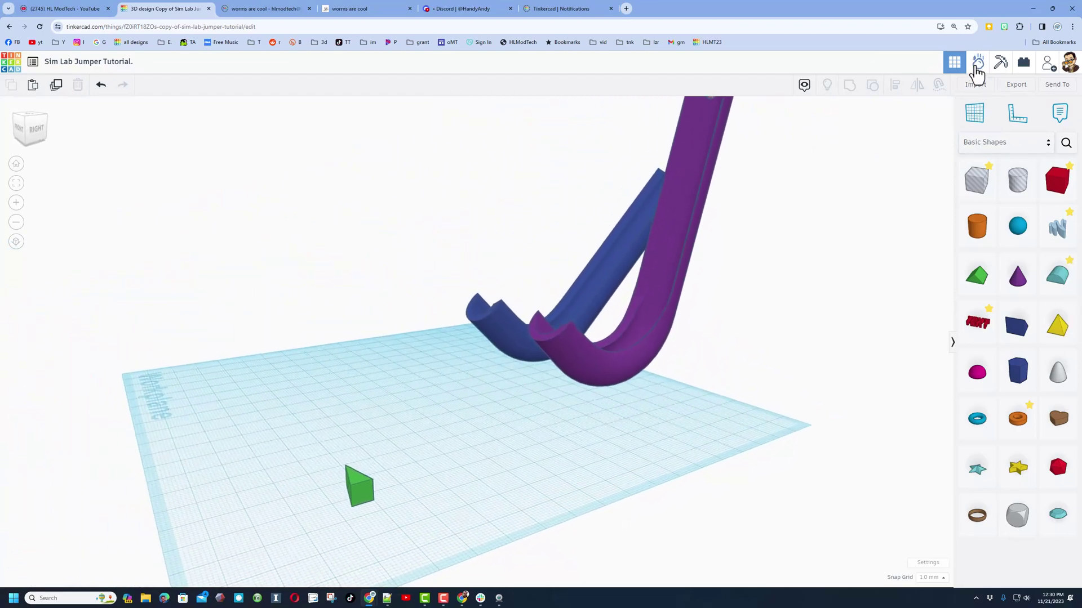
left_click(977, 68)
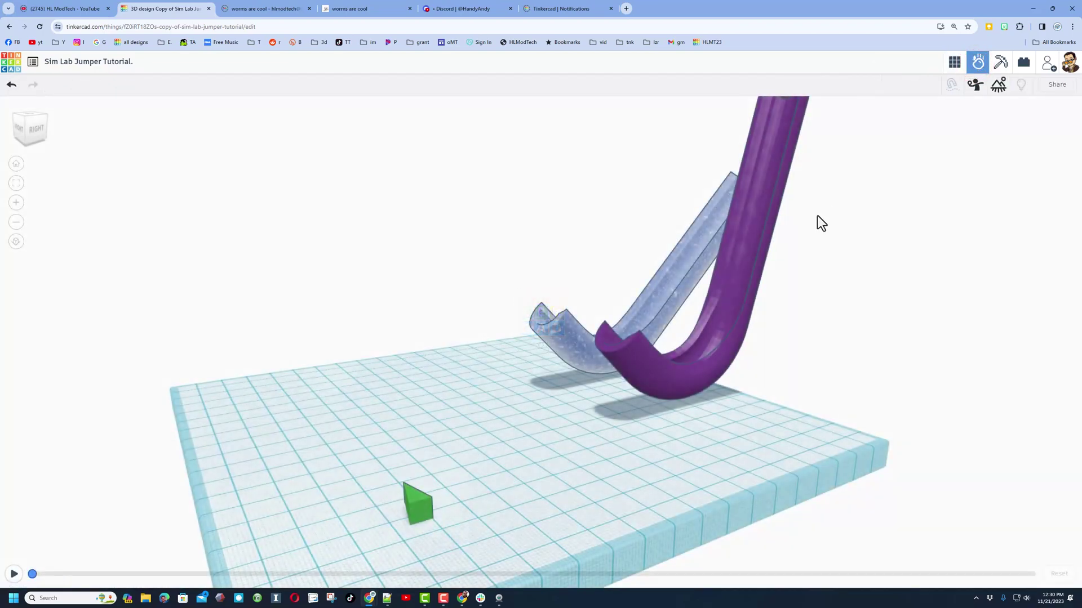
Run the physics simulation, pause it, and scrub back to 0:02
left_click(13, 574)
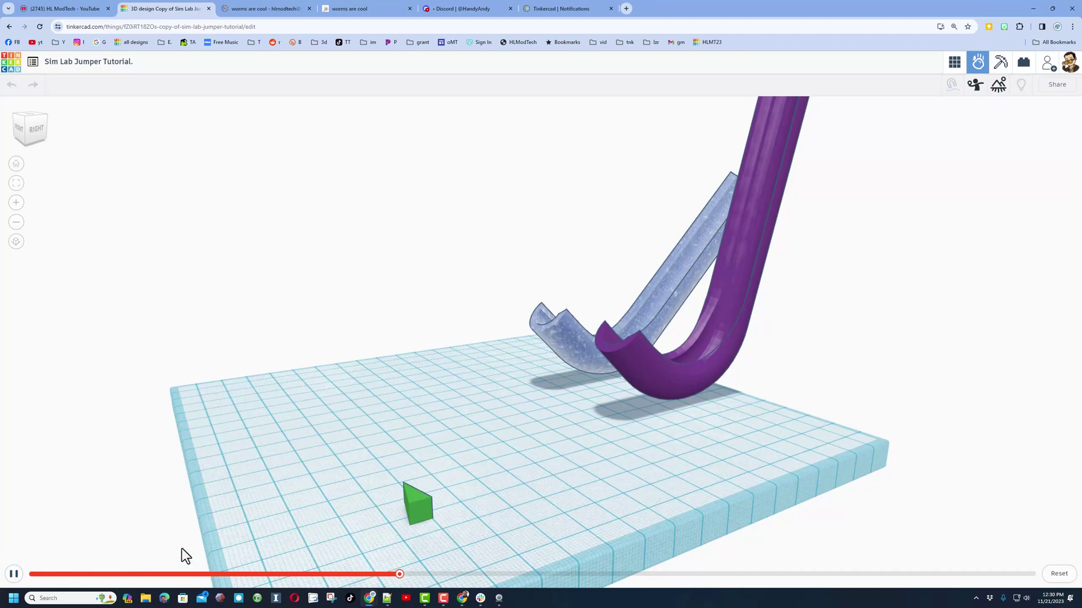
left_click(14, 574)
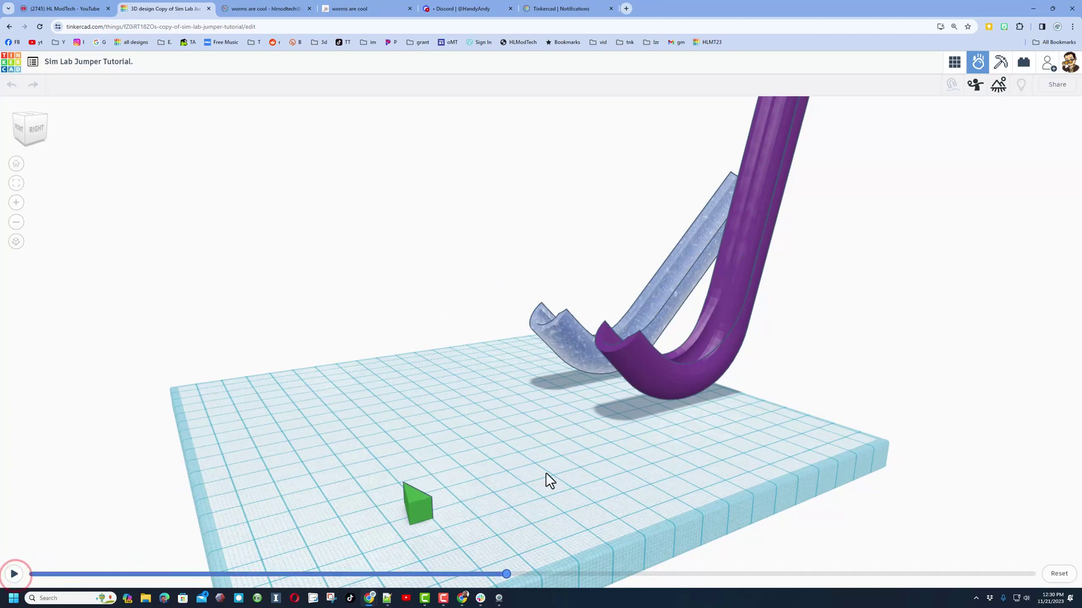
right_click_drag(545, 473, 476, 478)
left_click_drag(506, 574, 153, 574)
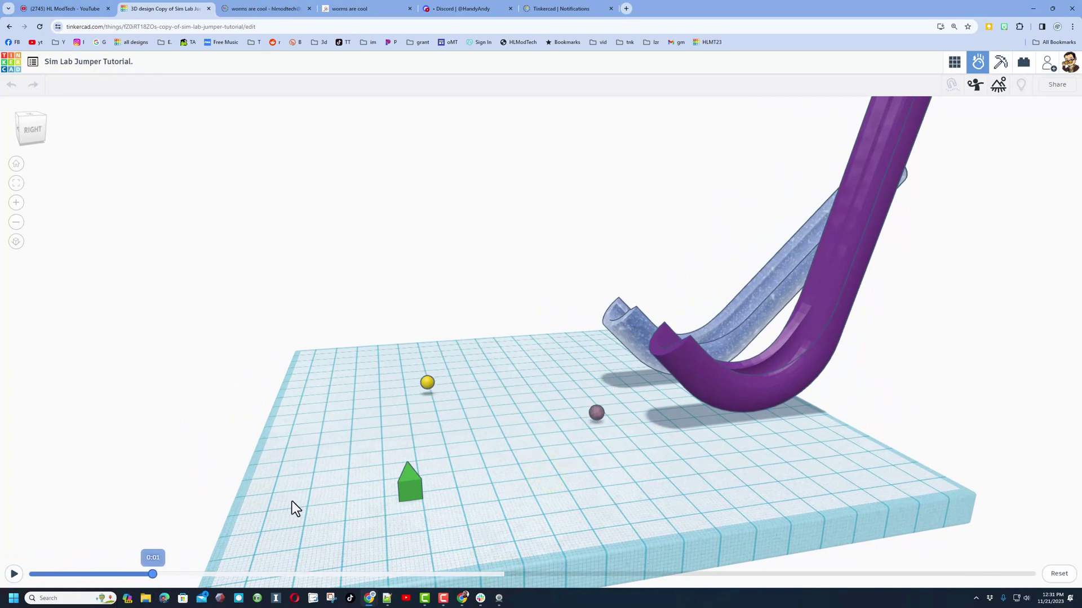
Reset the simulation and move the green roof to the right
left_click(410, 484)
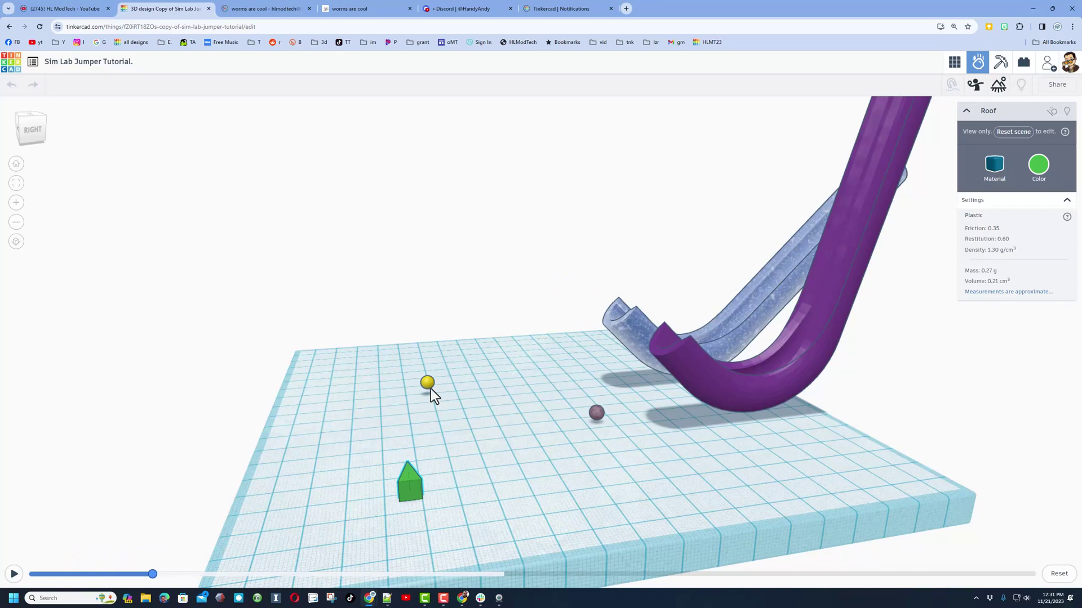
left_click(1057, 573)
left_click_drag(409, 479, 575, 485)
right_click_drag(575, 485, 784, 171)
left_click(783, 167)
Make the small ball Steel and test it, pausing and rewinding to about one second
left_click(992, 144)
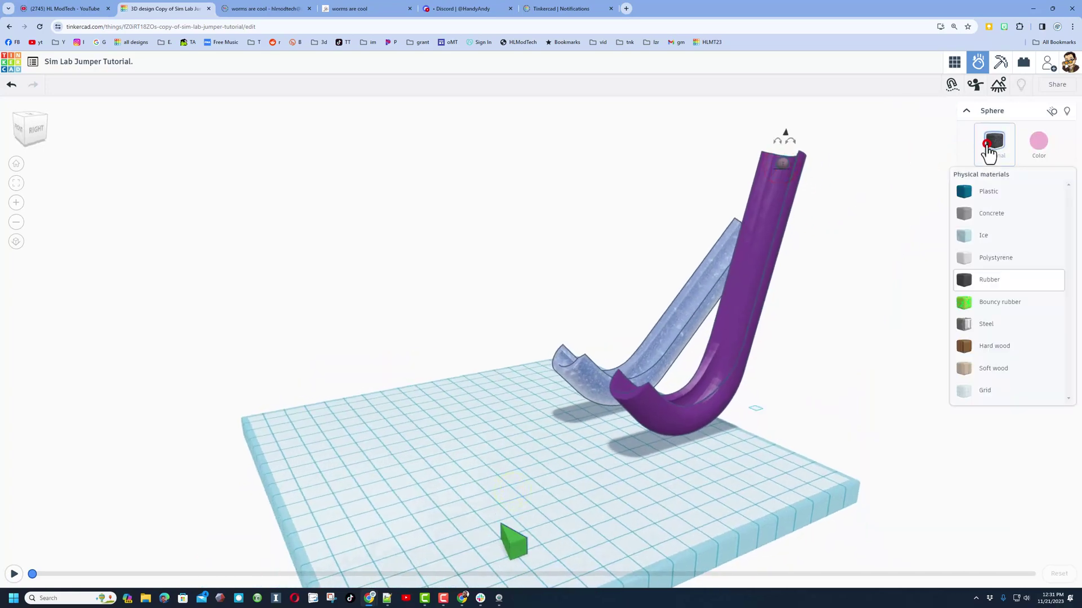
left_click(981, 327)
right_click_drag(551, 475, 16, 577)
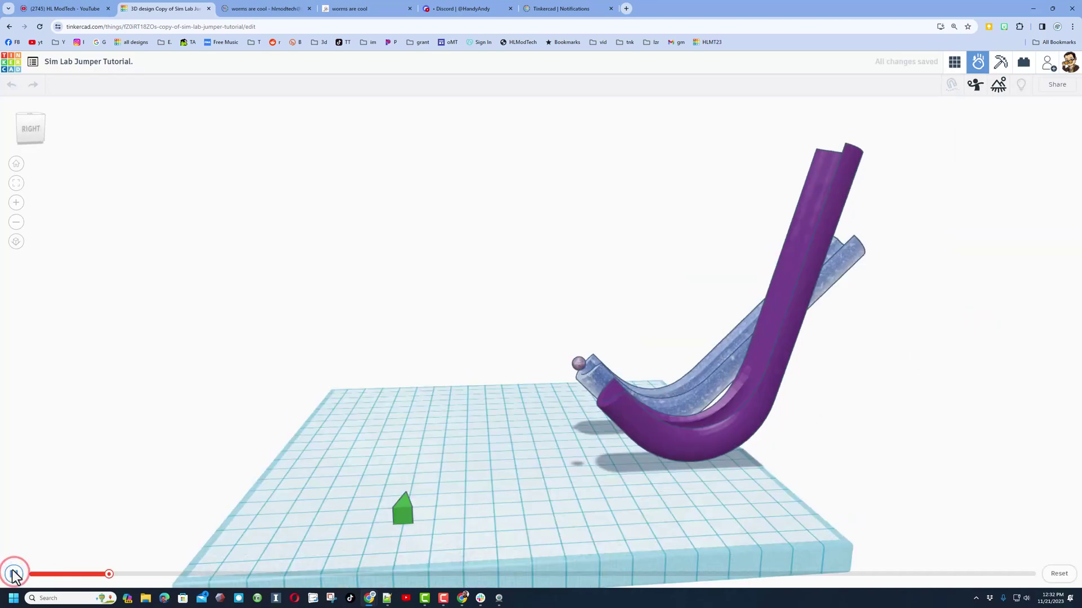
left_click(8, 575)
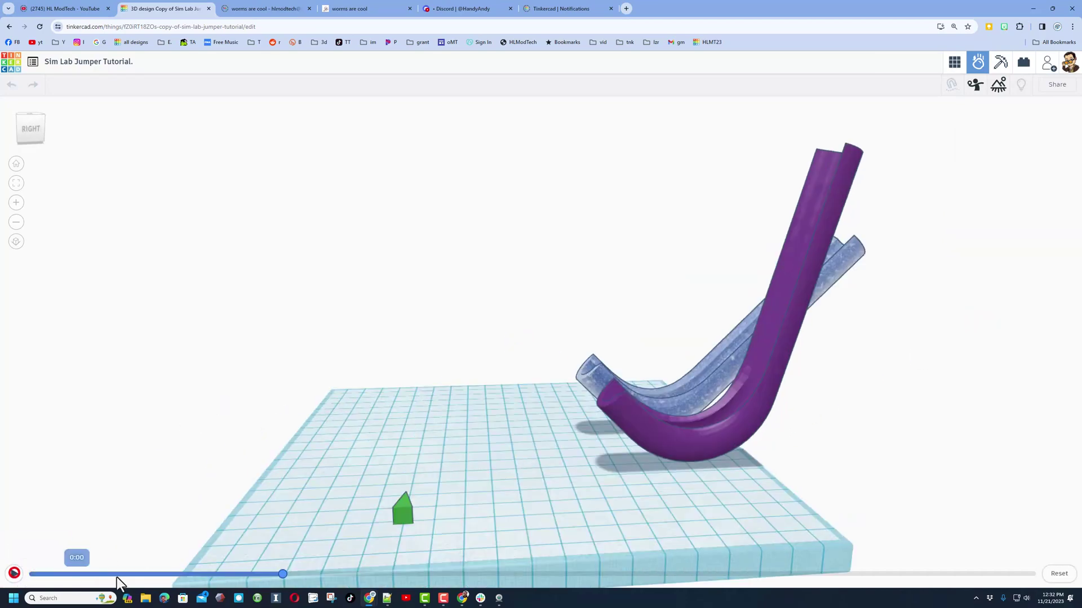
left_click_drag(269, 576, 152, 576)
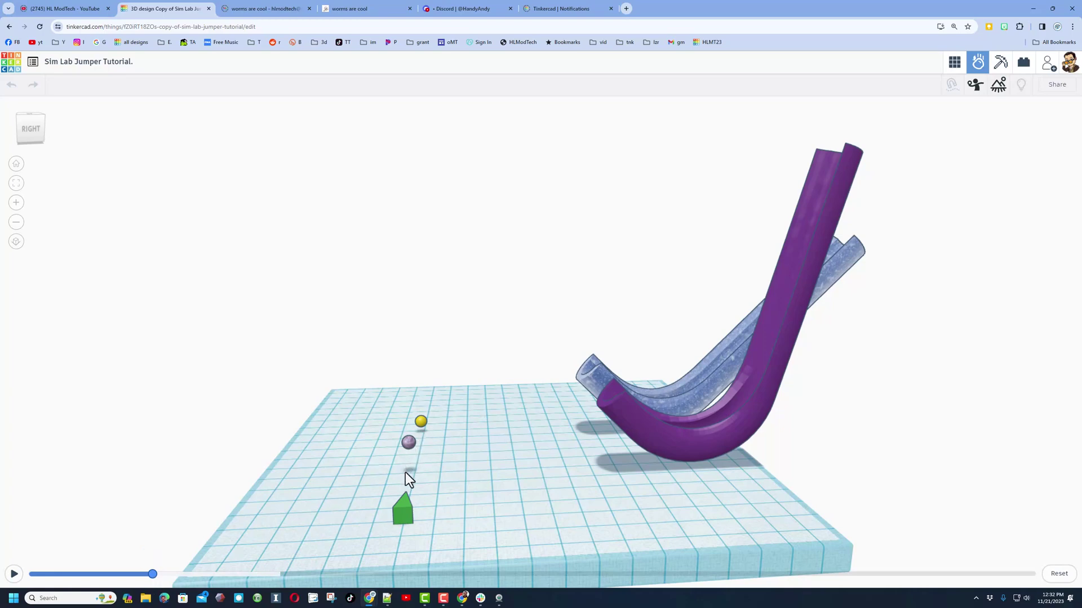
left_click_drag(155, 575, 158, 576)
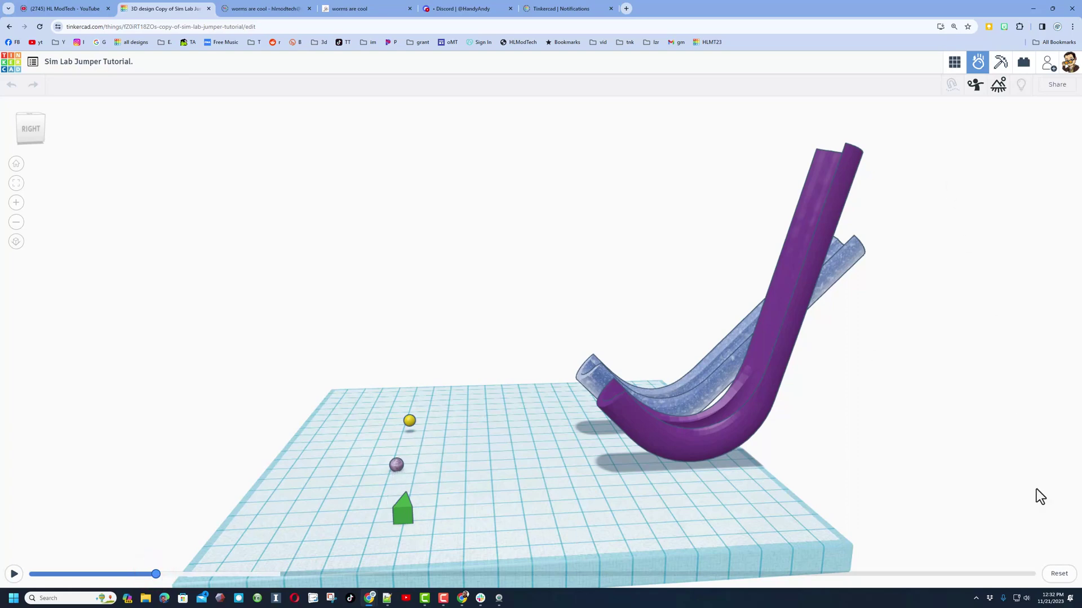
Reset the simulation and nudge the green roof slightly left
left_click(1058, 575)
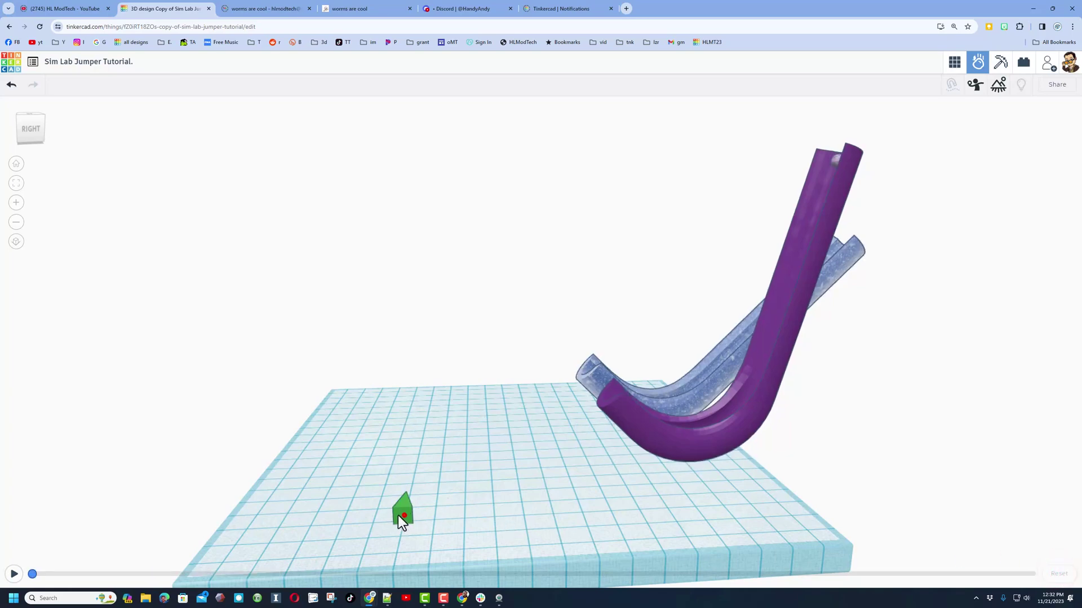
left_click_drag(404, 516, 383, 515)
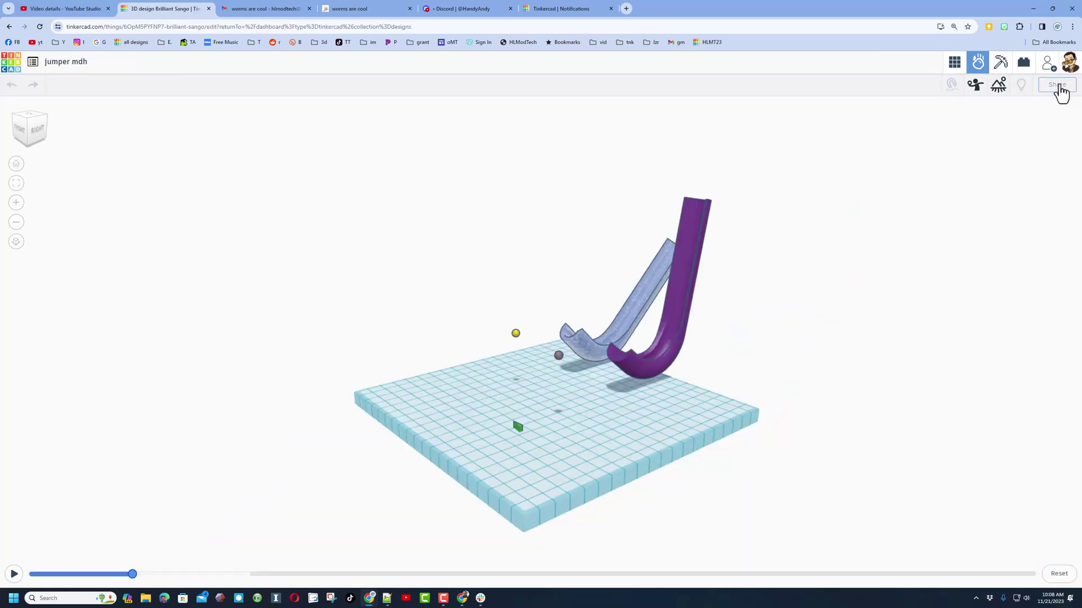
left_click(1057, 85)
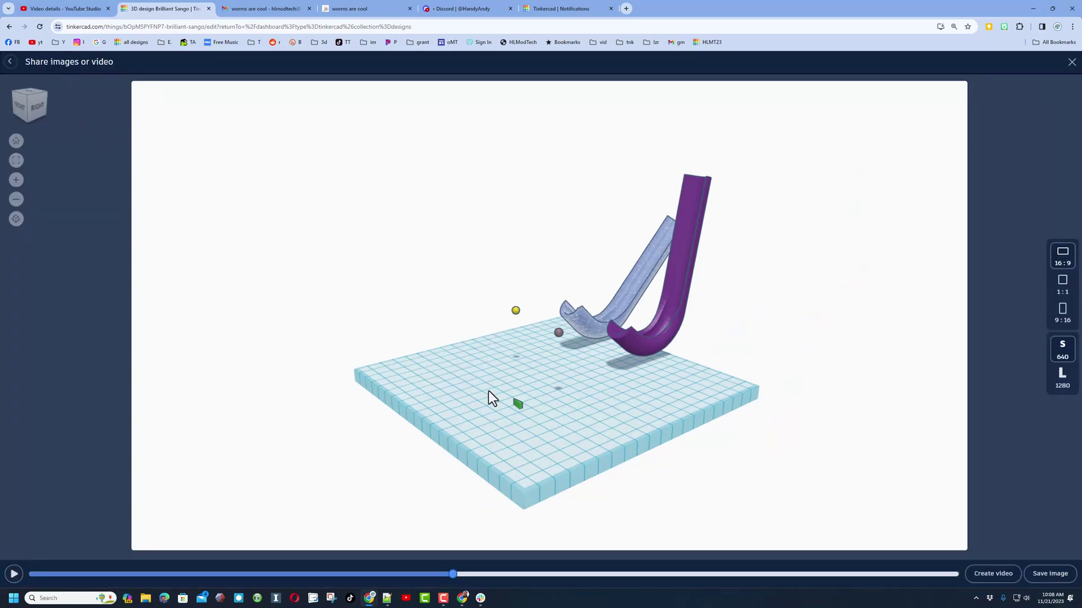
Try 1:1 and 9:16 frames, then settle on 16:9 at size S 640
left_click(1063, 285)
left_click(1064, 254)
left_click(1062, 285)
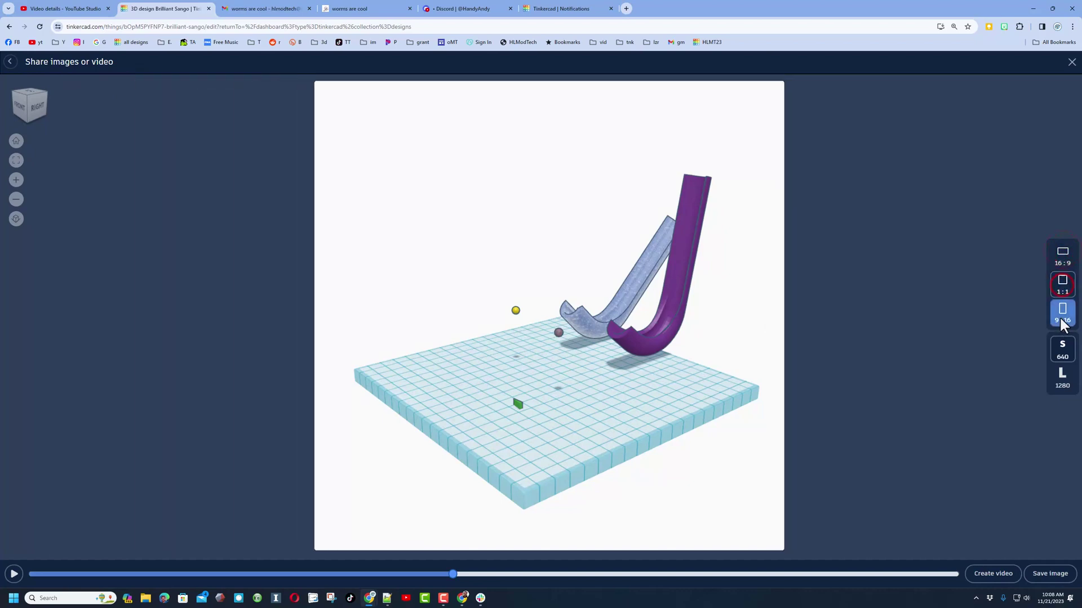
left_click(1062, 316)
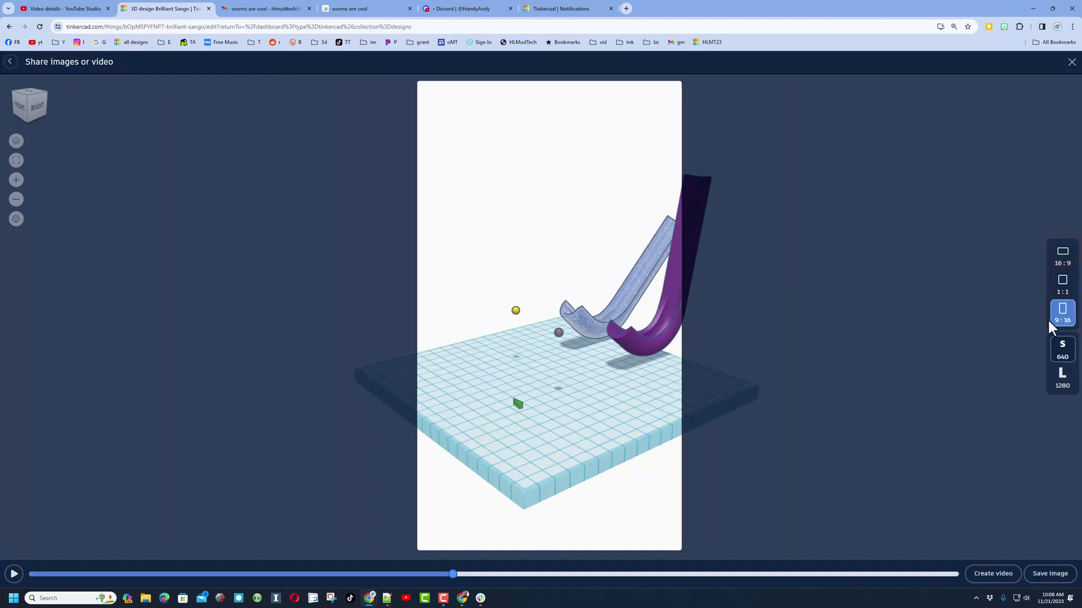
left_click(1062, 349)
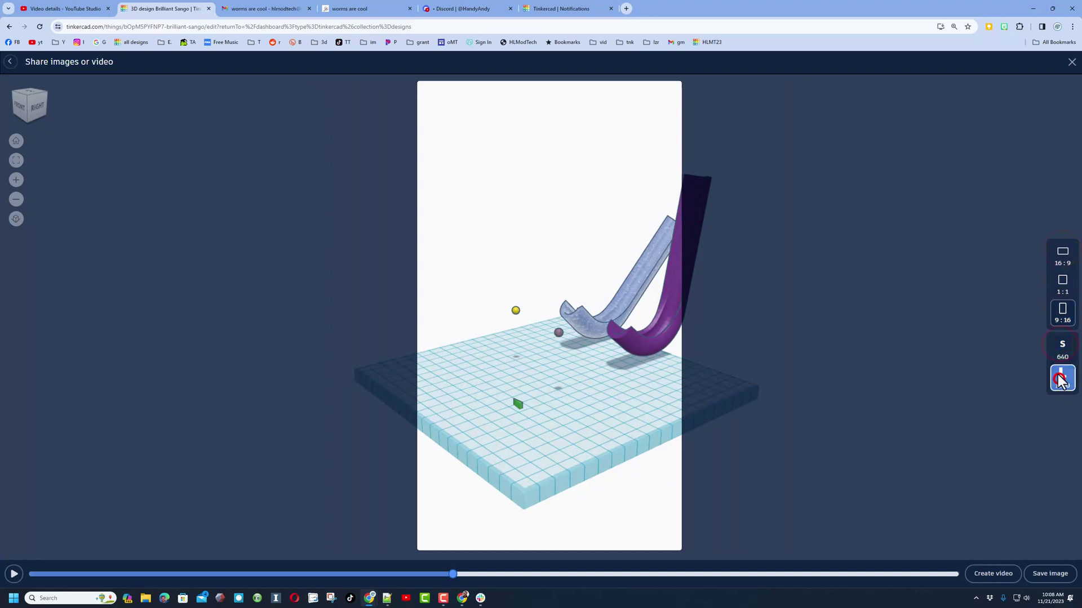
left_click(1062, 255)
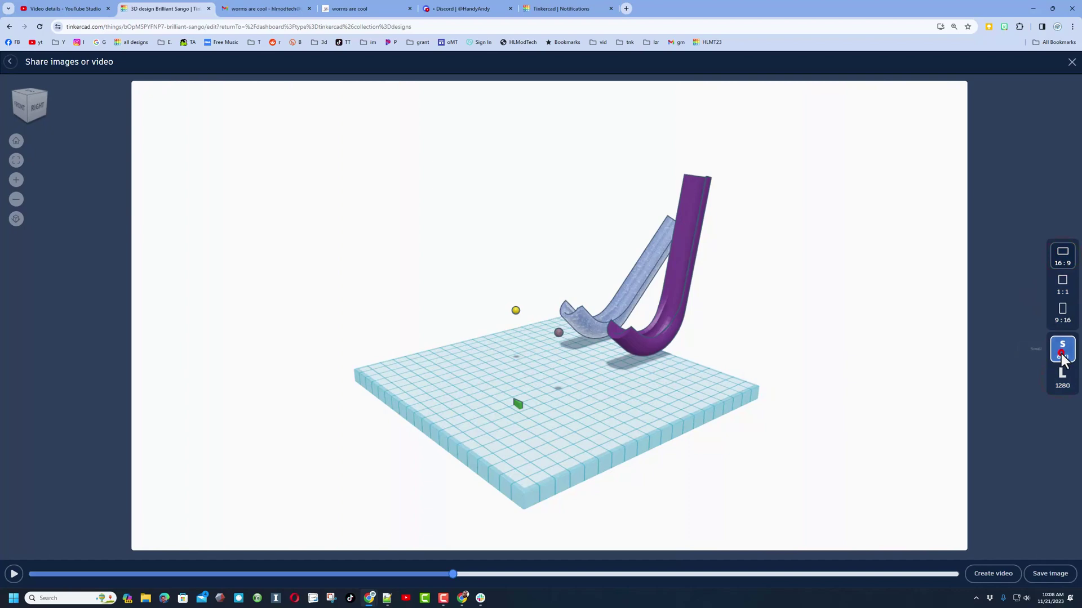
Orbit to a closer front view and rewind the simulation to 0:00
mouse_move(683, 394)
left_mouse_down()
mouse_move(620, 433)
mouse_move(760, 387)
mouse_move(606, 422)
mouse_move(560, 422)
mouse_move(625, 402)
mouse_move(531, 413)
mouse_move(573, 445)
mouse_move(649, 437)
mouse_move(556, 440)
mouse_move(297, 565)
left_mouse_up()
left_click_drag(451, 575, 191, 575)
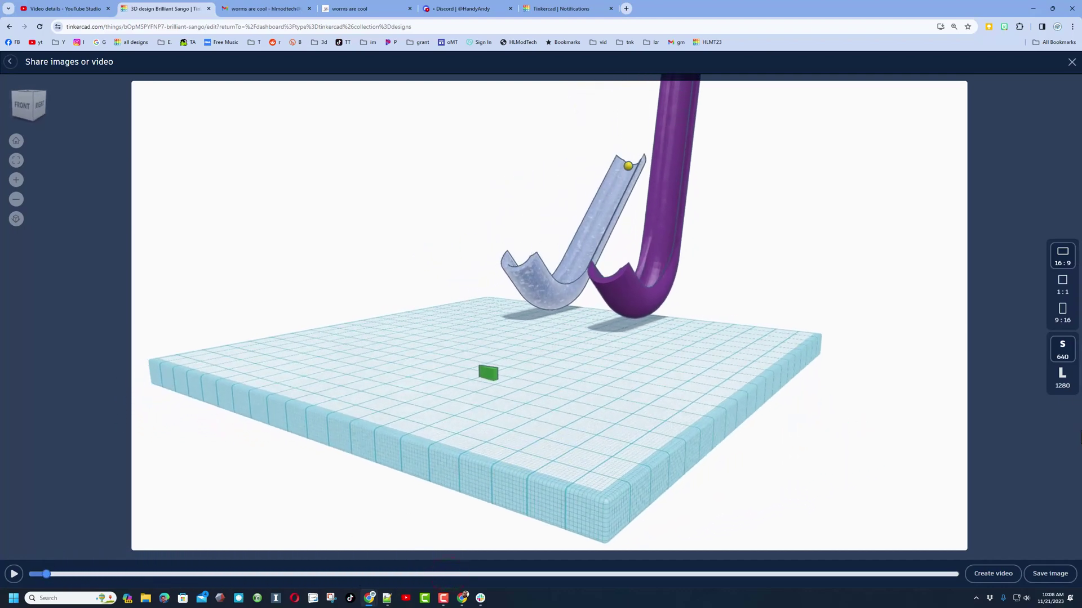
left_click(979, 573)
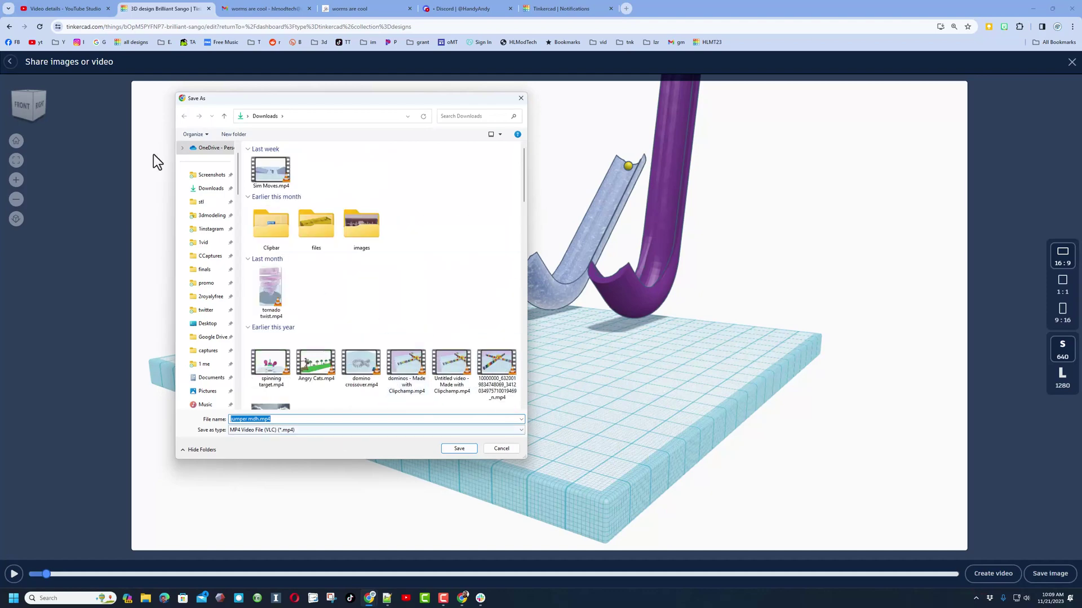
Save the video as jumper mdh.mp4 in Downloads, replay it, and return to the design
left_click(466, 449)
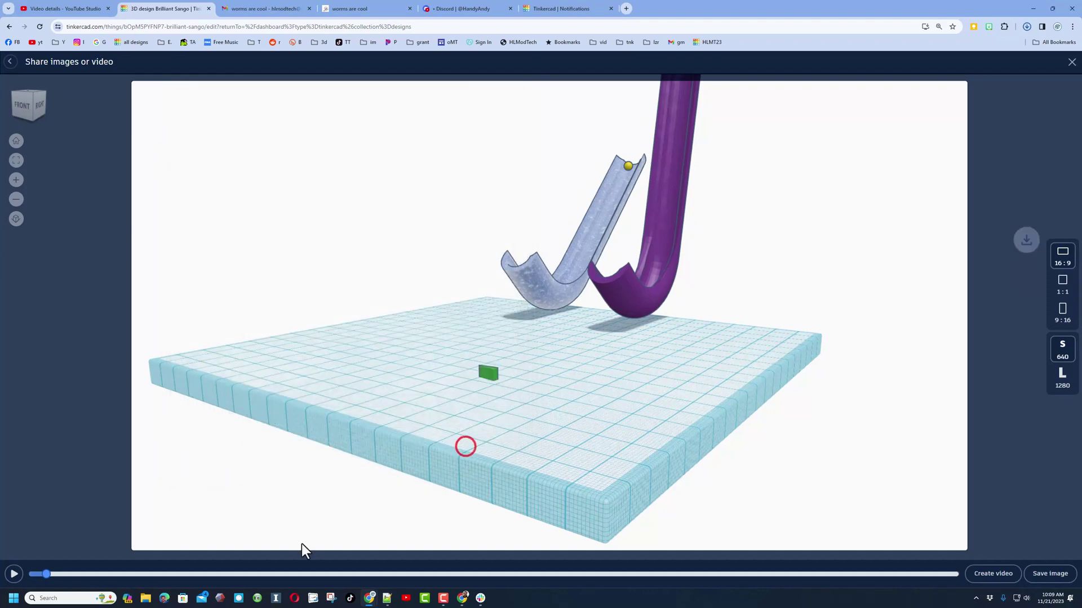
left_click(22, 572)
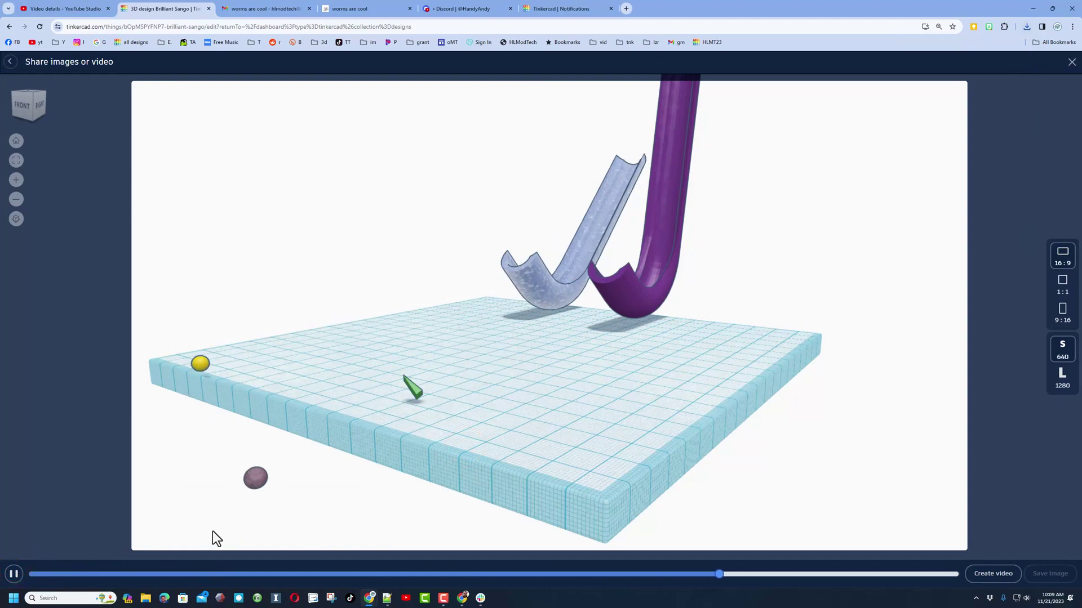
mouse_move(328, 468)
right_mouse_down()
mouse_move(428, 461)
mouse_move(478, 441)
mouse_move(337, 457)
right_mouse_up()
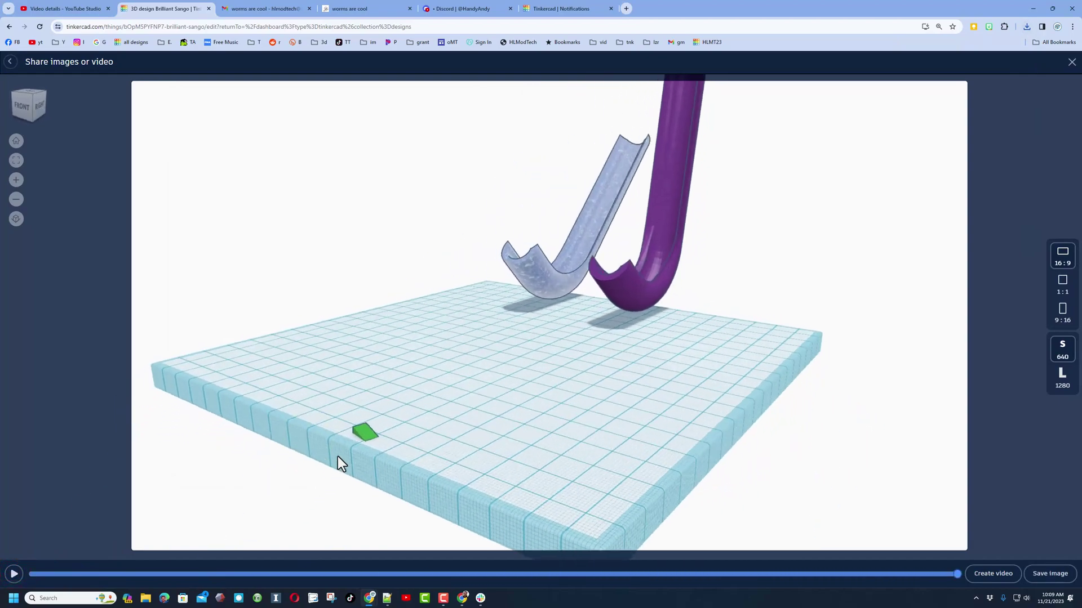
left_click(10, 62)
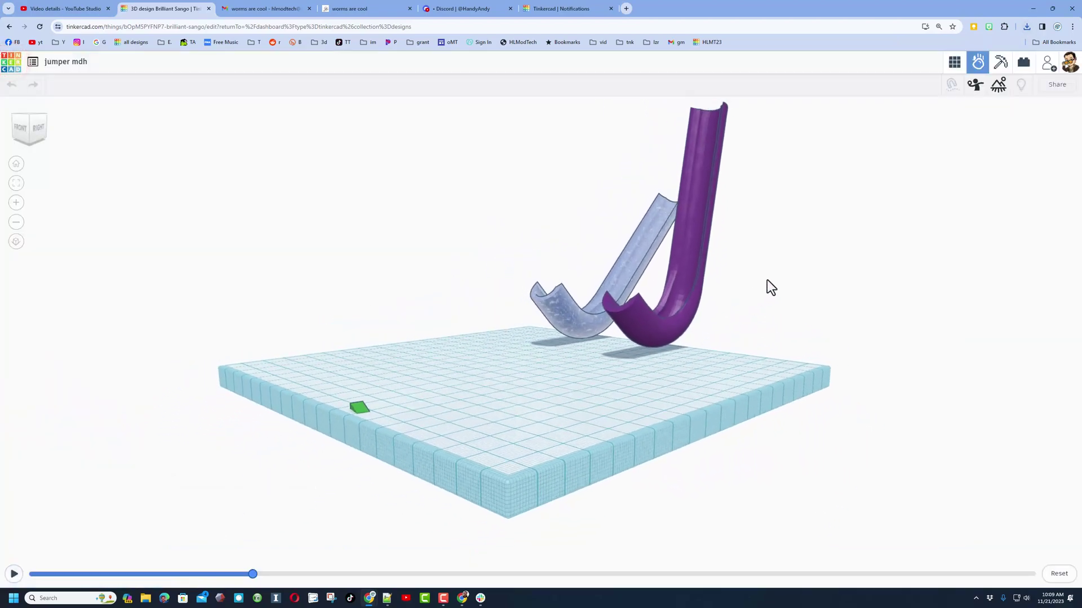
In the 3D editor, set the workspace background to pale yellow with the grid hidden
left_click(955, 61)
right_click_drag(711, 204, 637, 352)
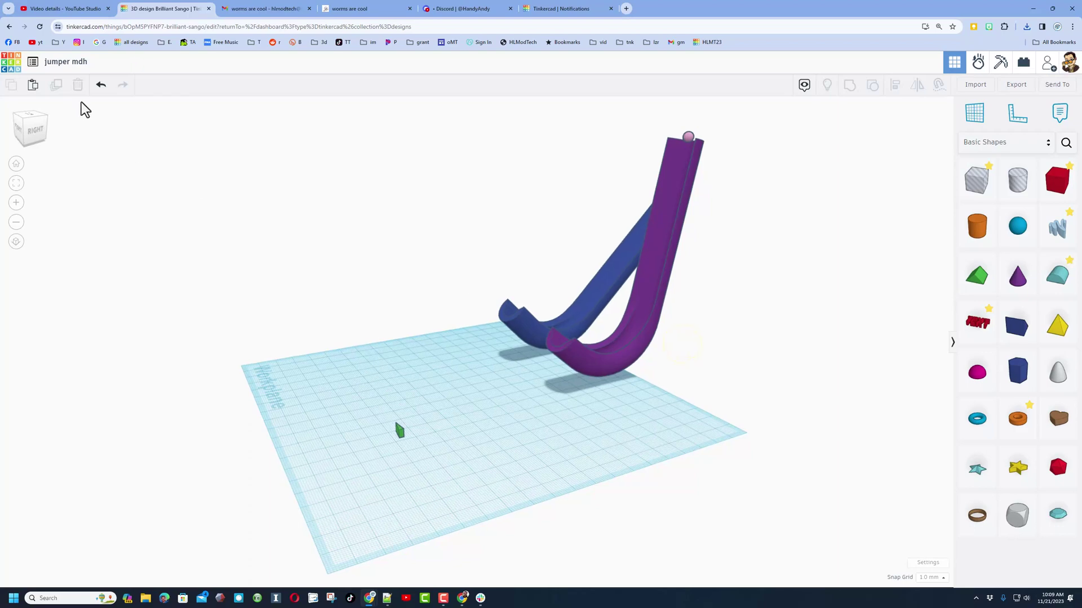
right_click_drag(304, 310, 379, 321)
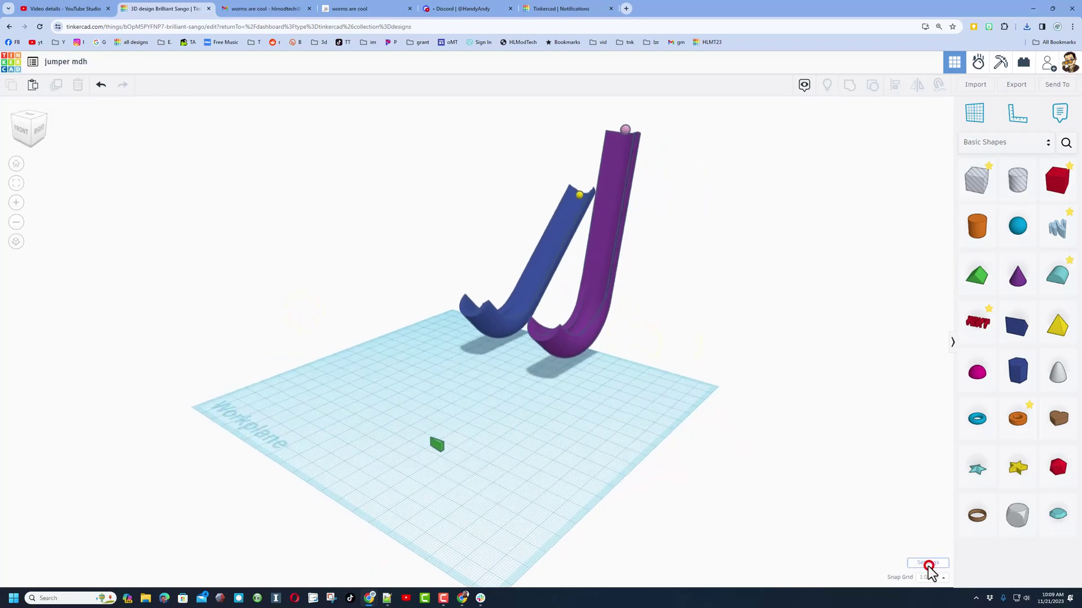
left_click(928, 566)
left_click(627, 220)
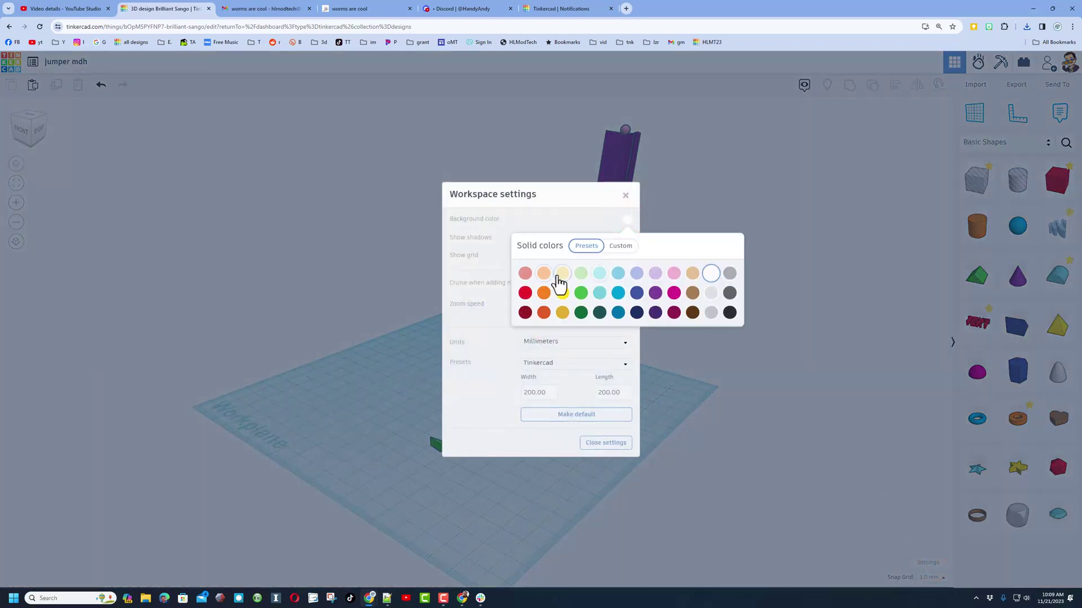
left_click(551, 214)
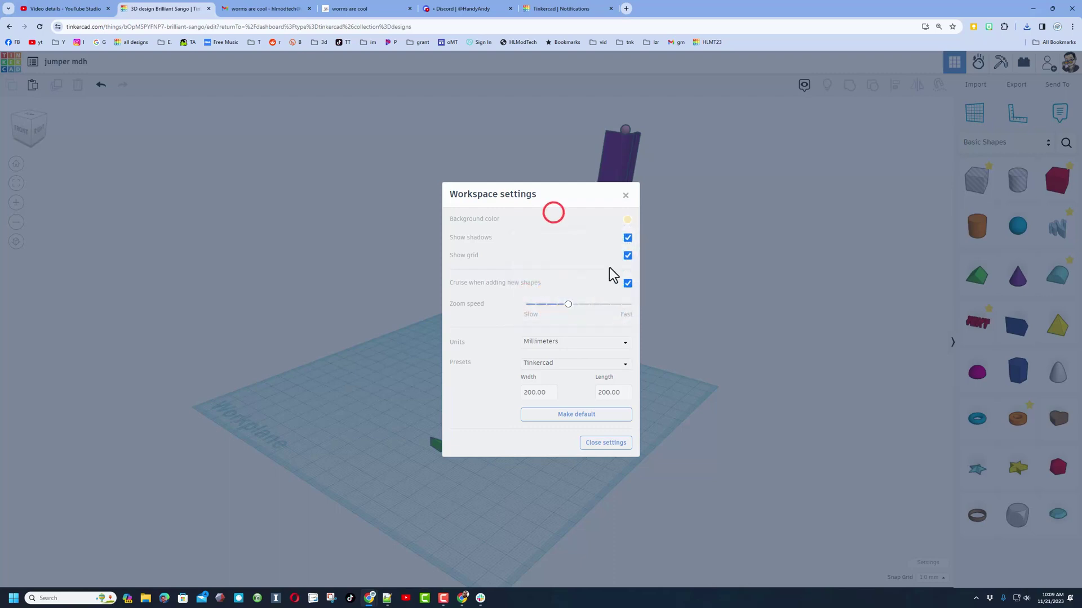
left_click(670, 328)
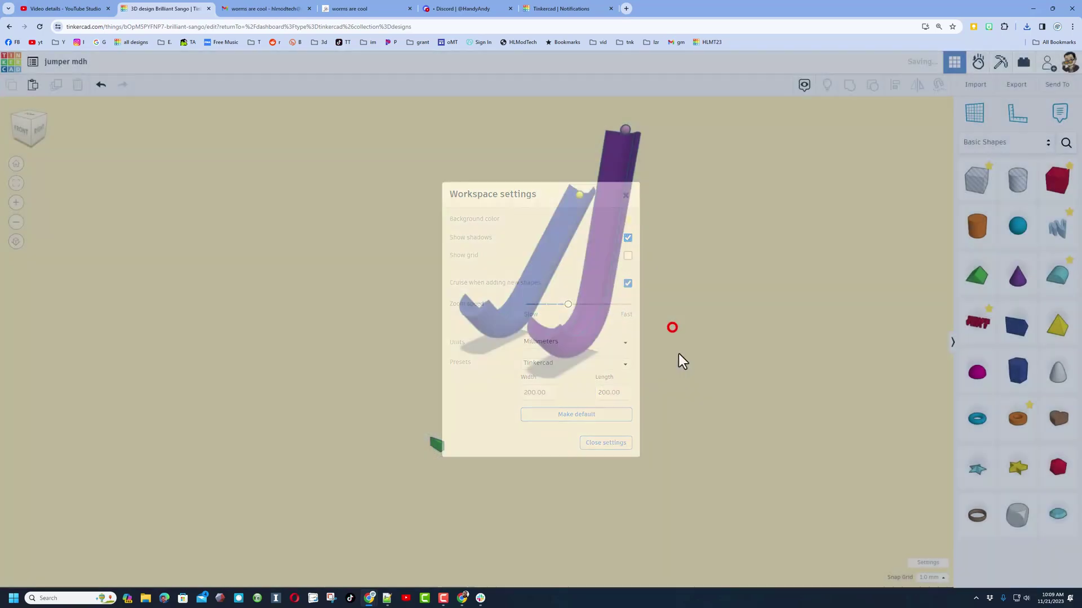
Set a straight front view and return to the designs dashboard
right_click_drag(656, 367, 678, 367)
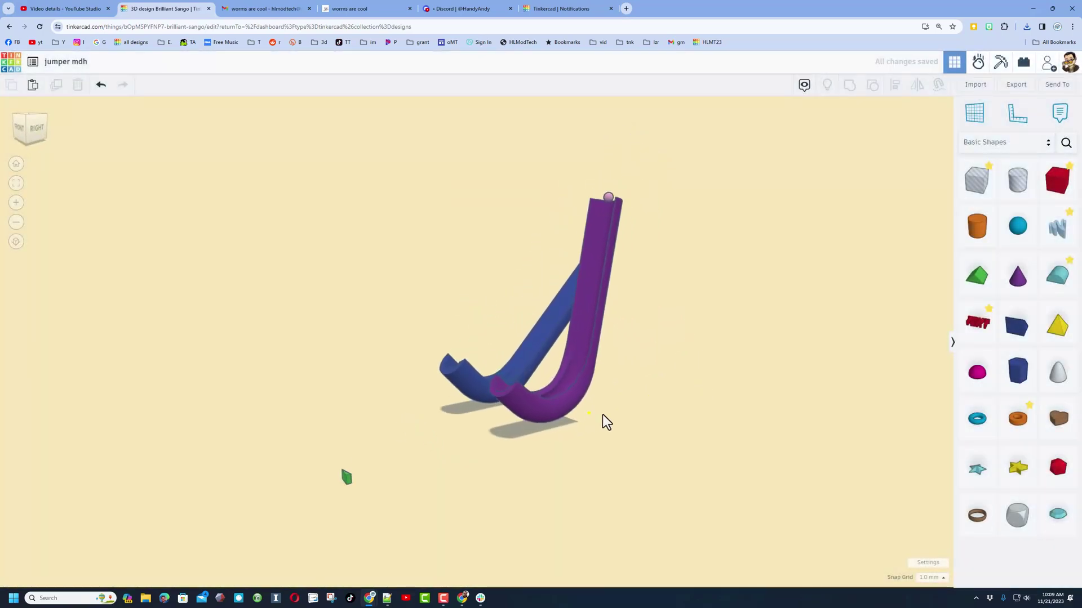
right_click_drag(588, 414, 728, 407)
left_click(11, 63)
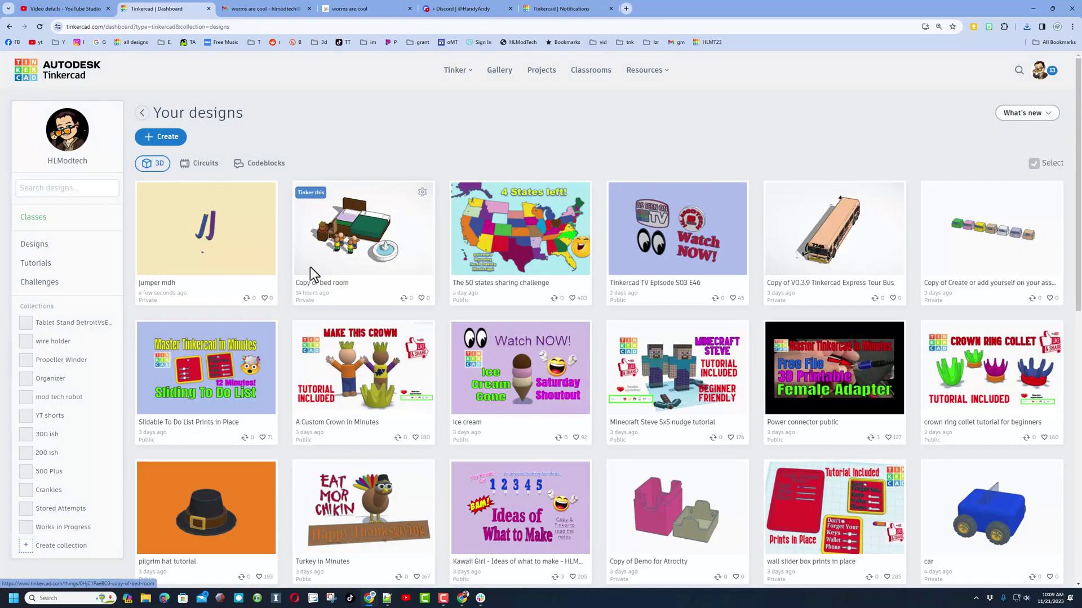
In the design's Properties, add the sim lab, jumper and classroom tags
left_click(265, 193)
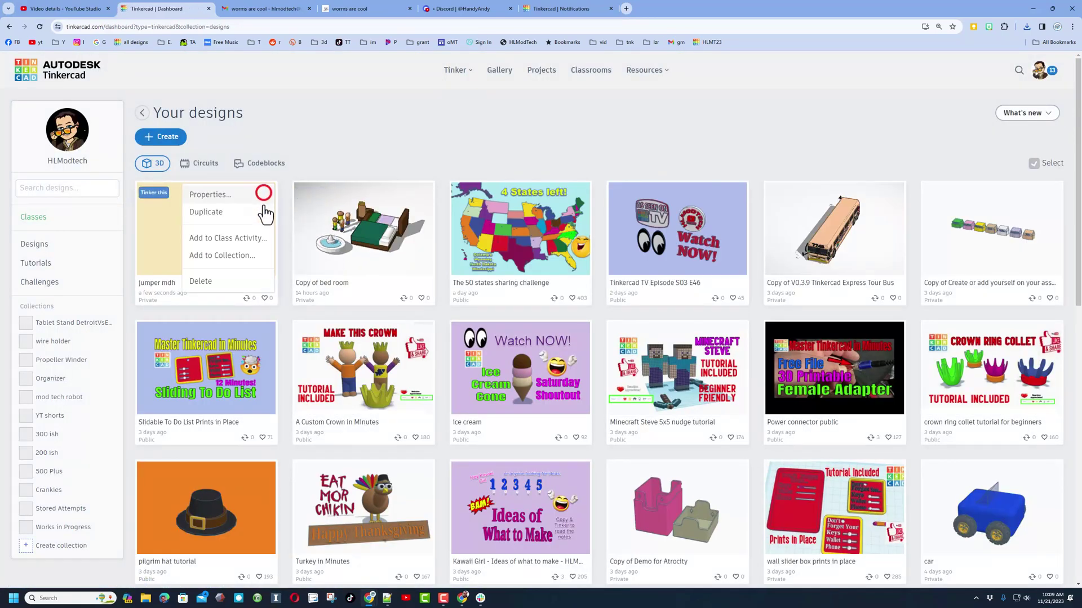
left_click(225, 195)
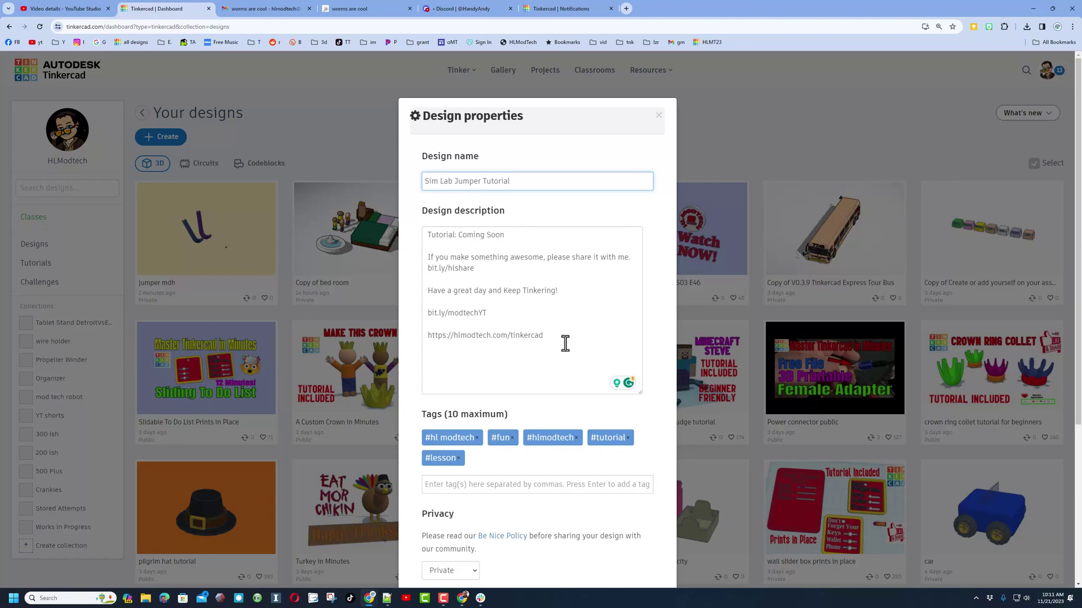
scroll(558, 405, "down", 1)
left_click(466, 445)
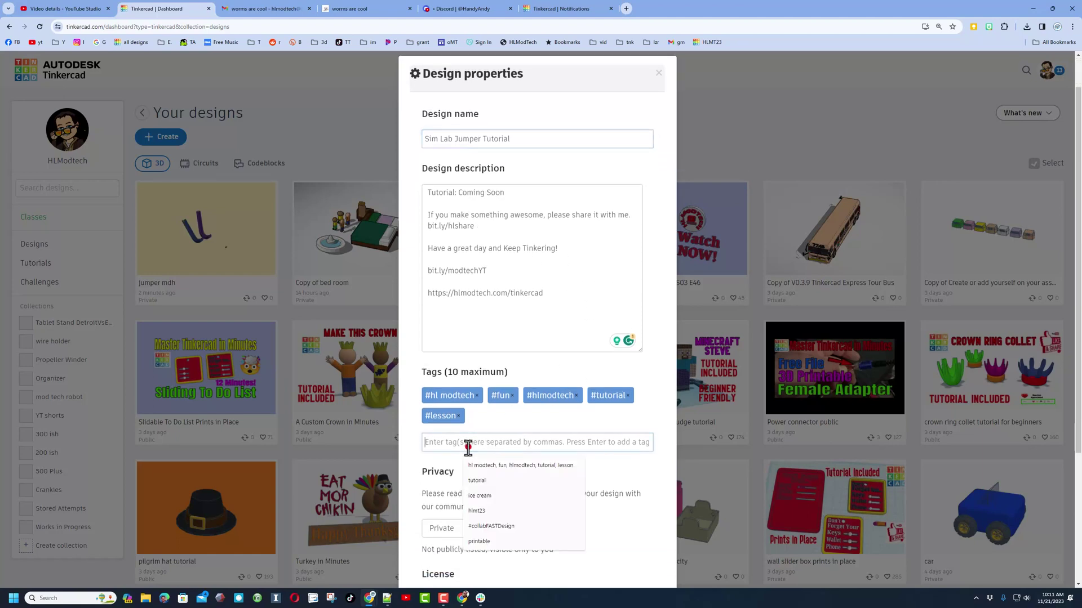
type("sim lab, jumper, classroom")
key("Return")
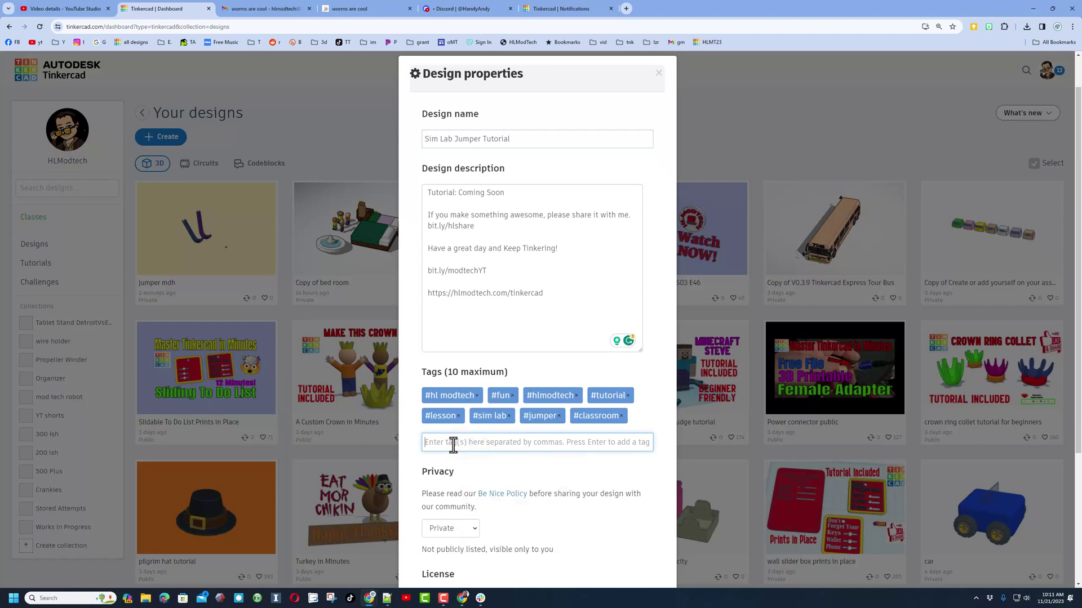
type("hlm")
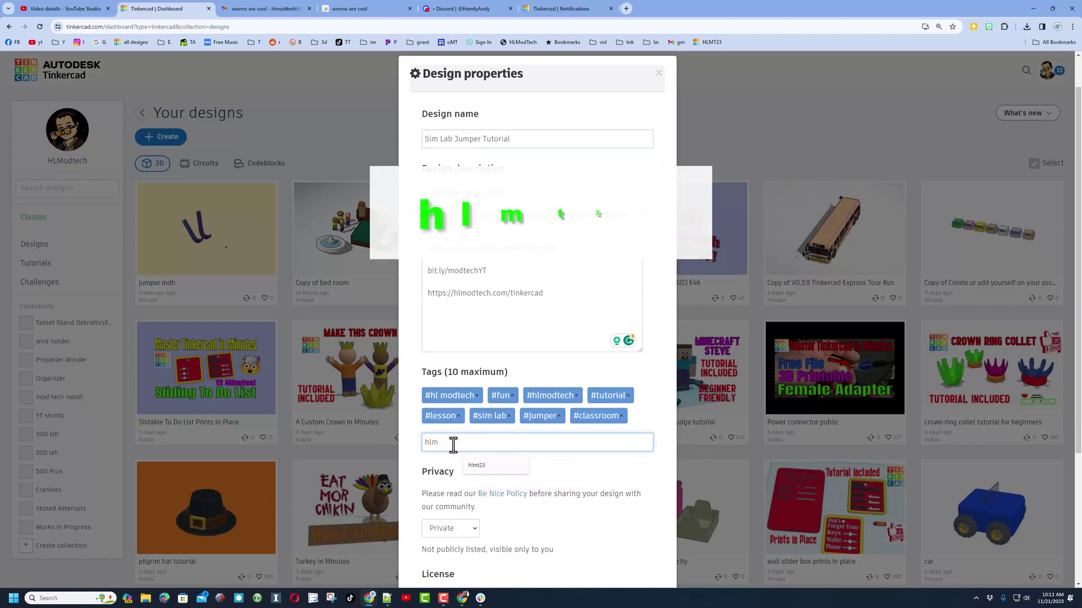
type("t23")
key("Return")
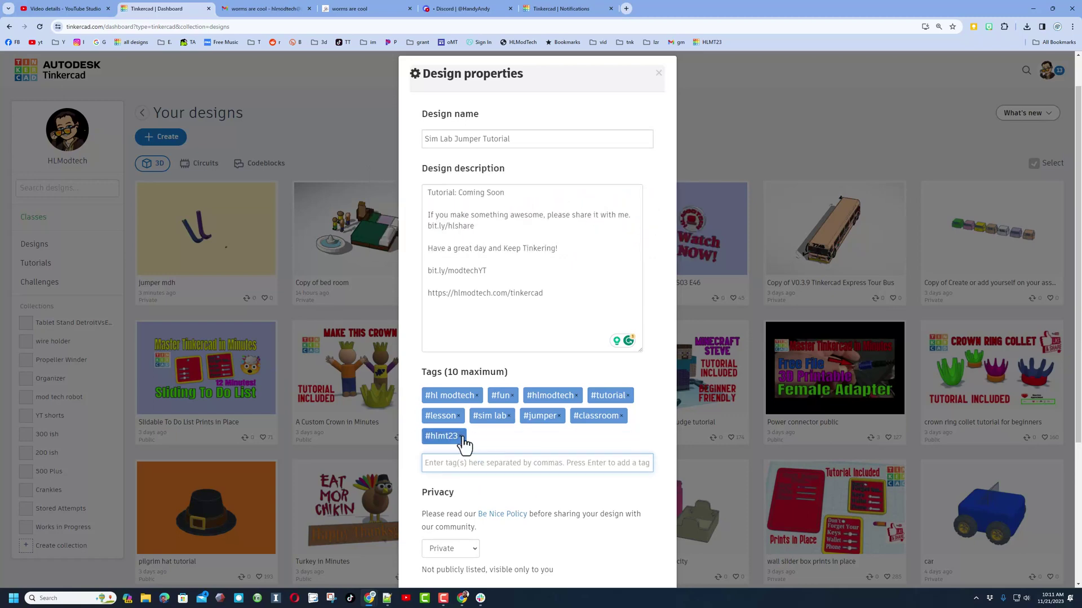
left_click(460, 436)
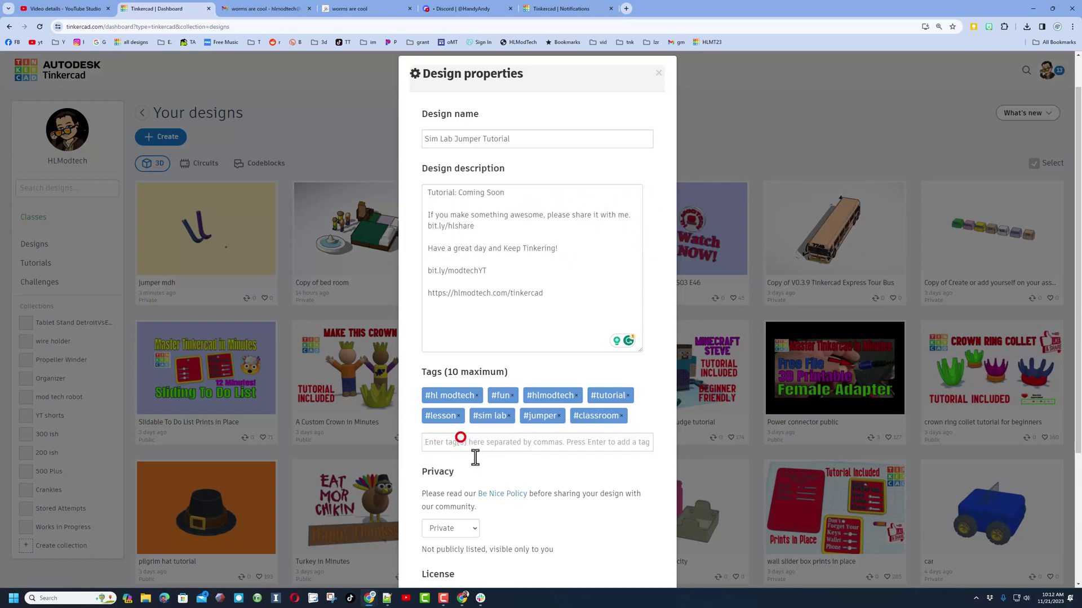
Set Privacy to Public and License to CC-BY-ND 3.0, then save the properties
scroll(513, 482, "down", 2)
left_click(458, 402)
left_click(443, 439)
left_click(506, 477)
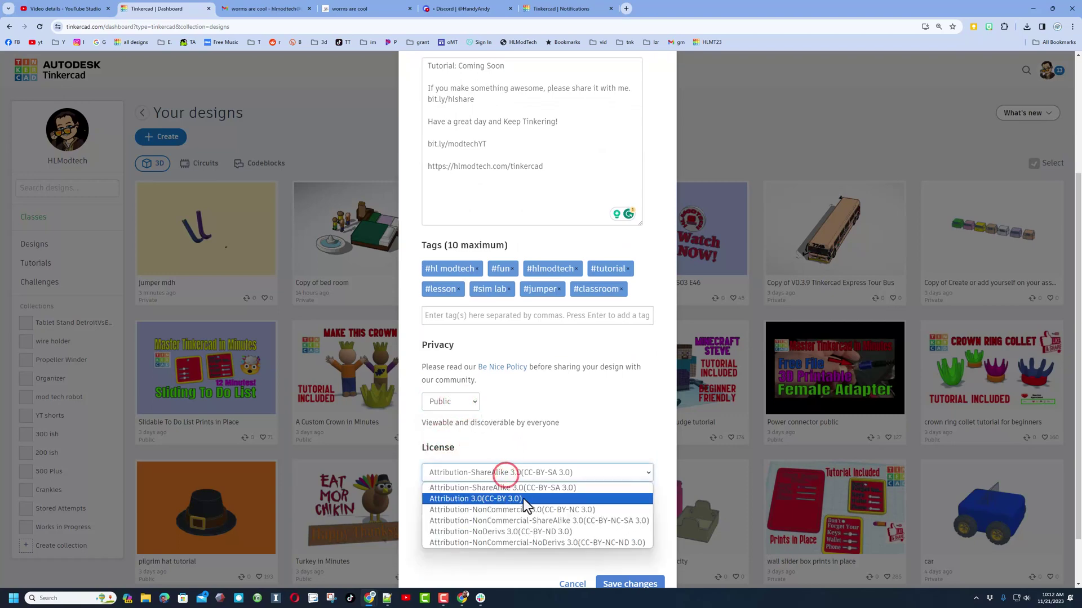
left_click(484, 534)
scroll(535, 485, "up", 2)
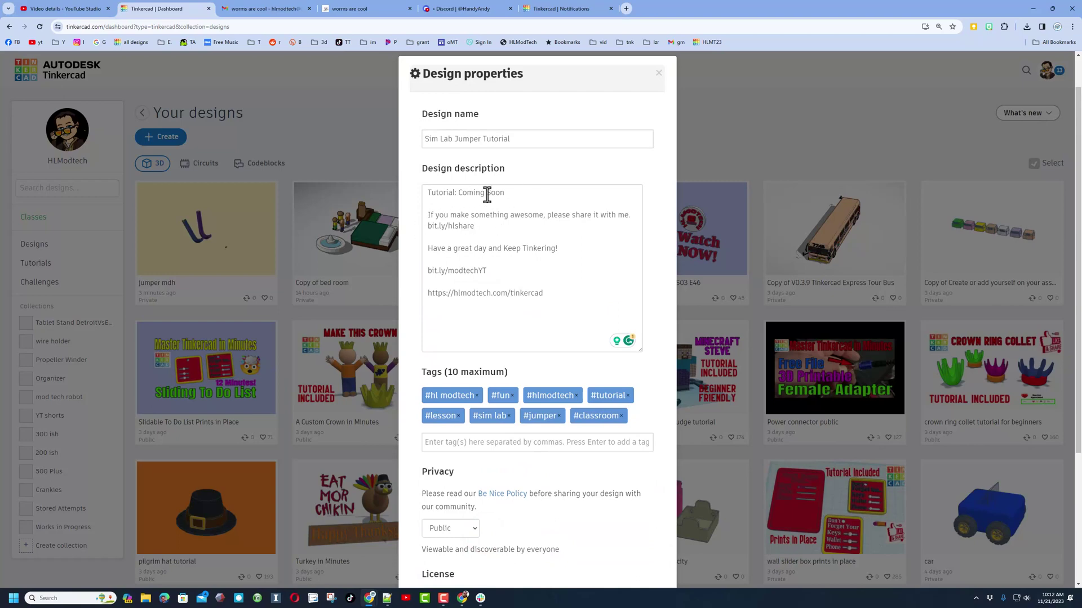
scroll(535, 244, "down", 3)
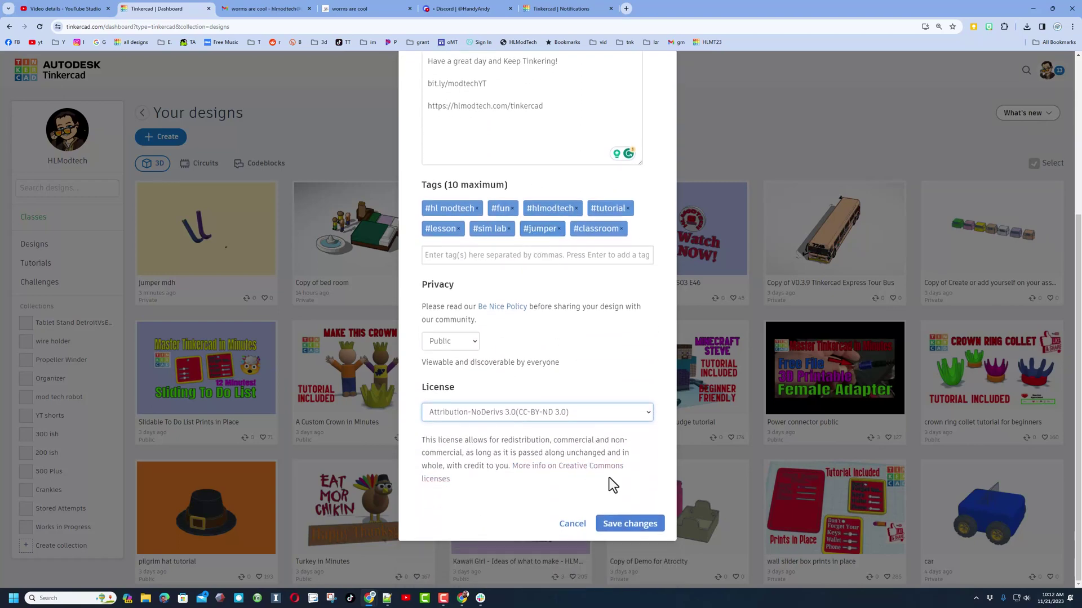
left_click(627, 526)
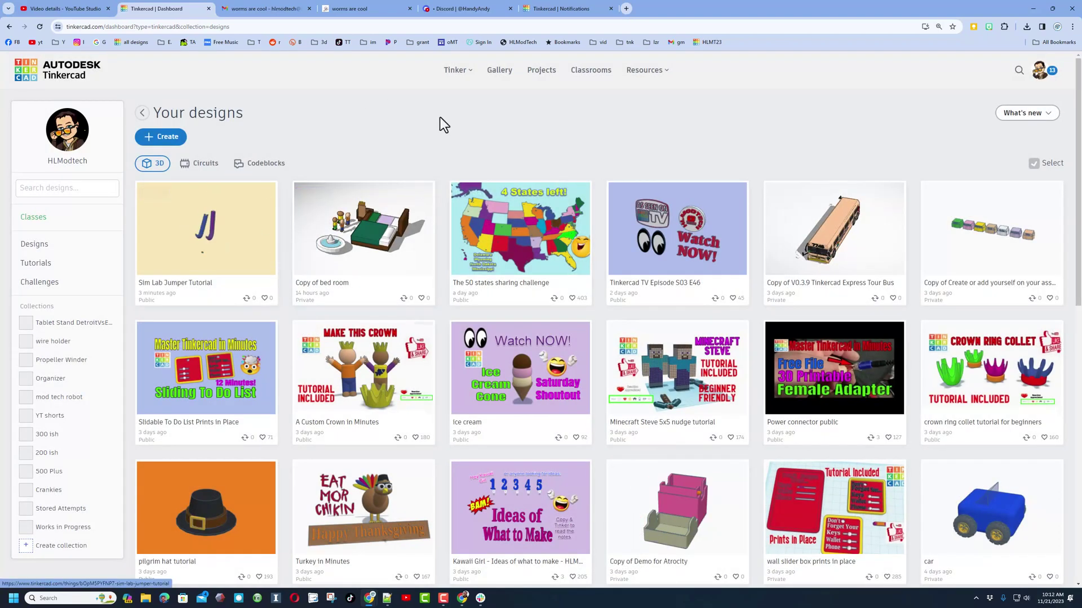
Open the Customizable Print in Place Robot design from the Community gallery, view its reactions, and close it
left_click(500, 71)
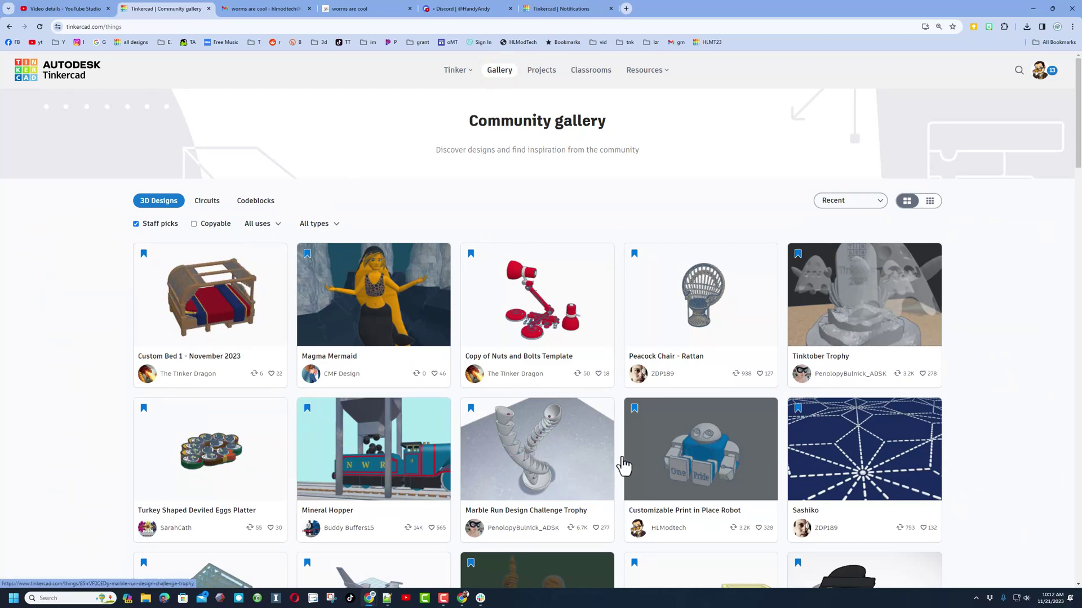
left_click(695, 439)
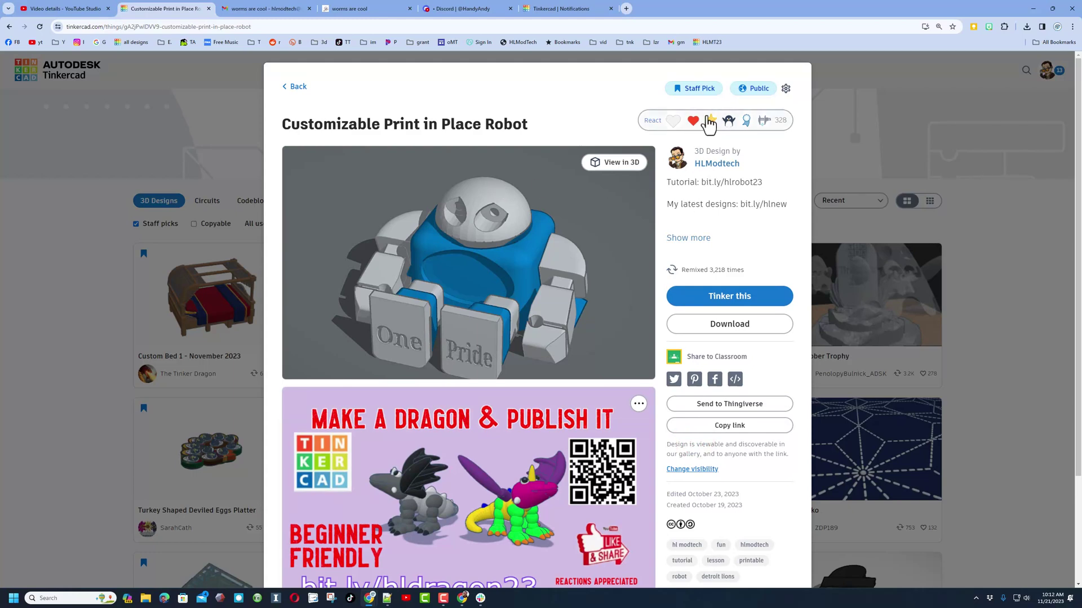
left_click(708, 121)
left_click(595, 100)
scroll(438, 459, "down", 2)
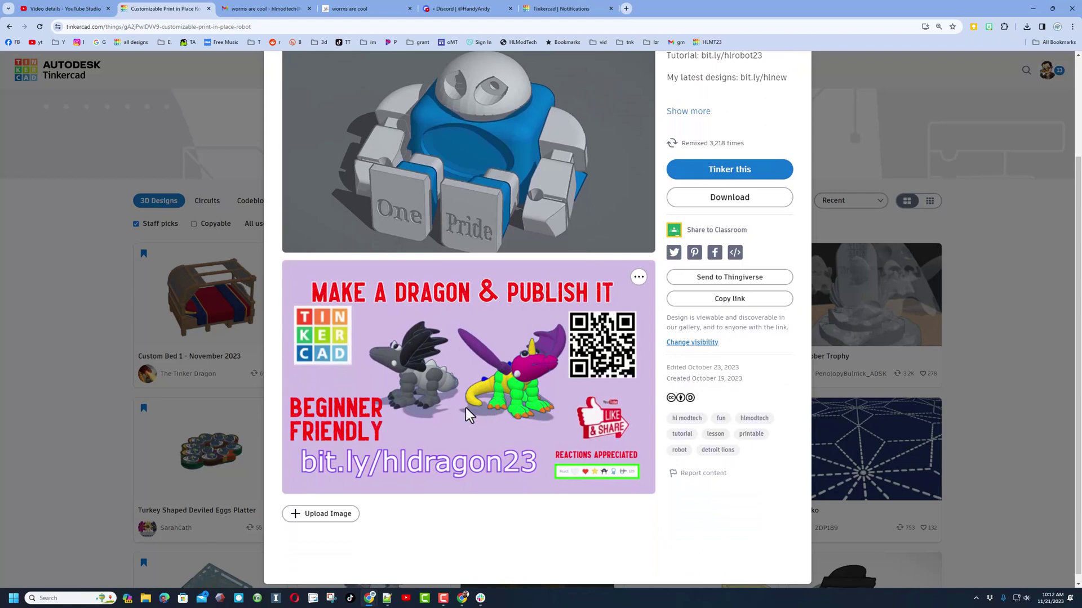
scroll(492, 414, "up", 2)
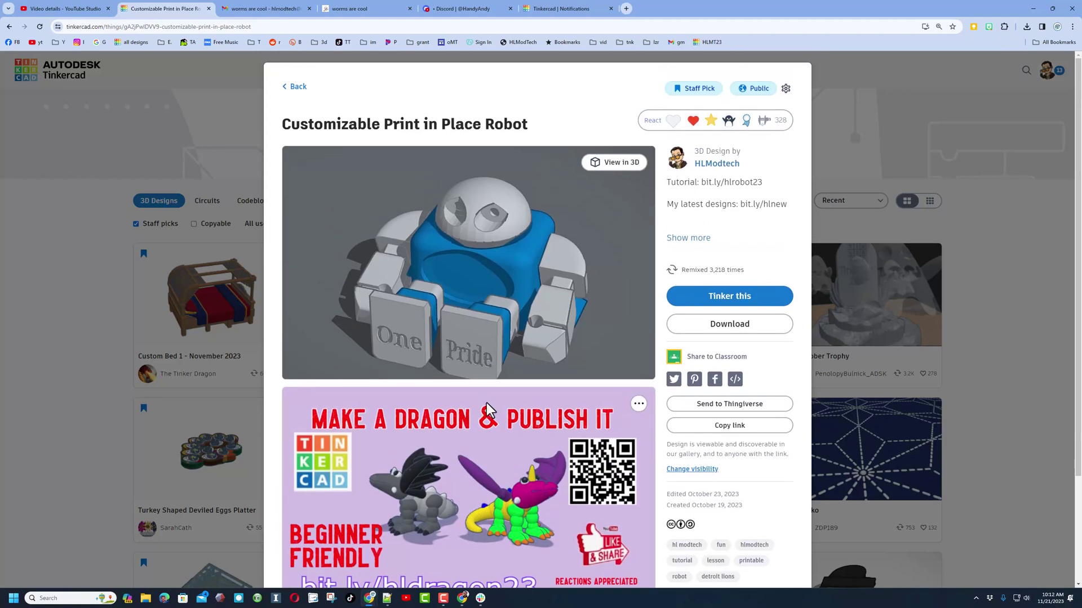
left_click(233, 164)
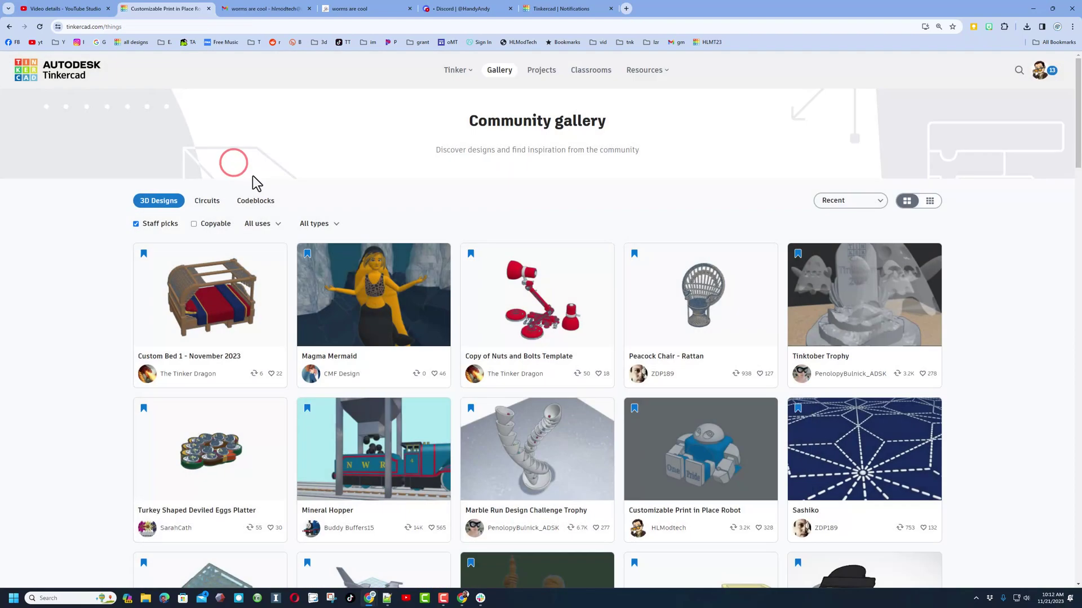
Show all designs as small tiles and Like the Sinister cameraman (halloween) design
left_click(136, 224)
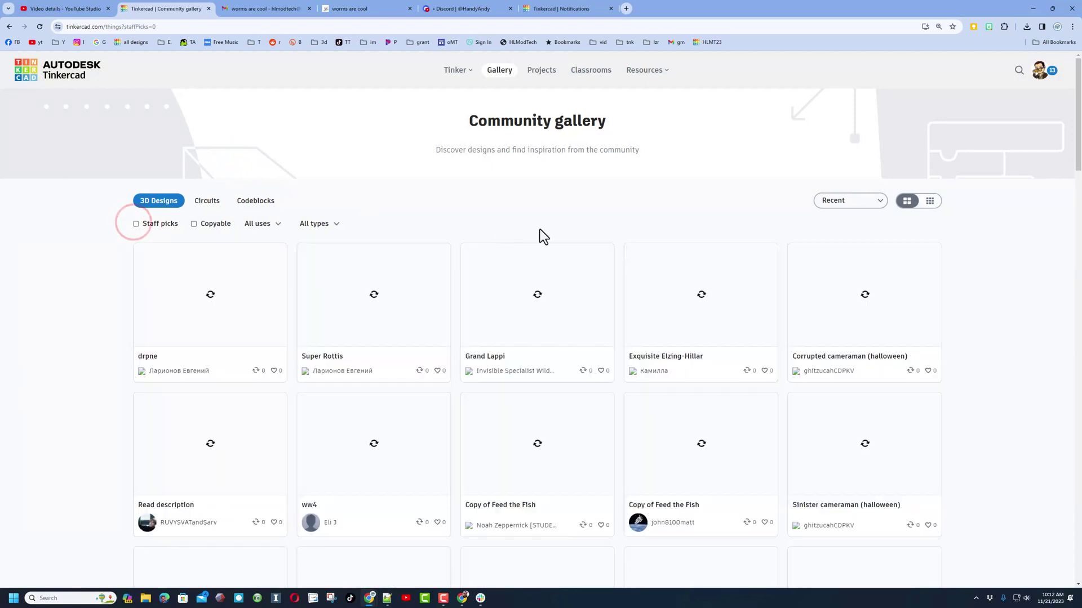
left_click(928, 203)
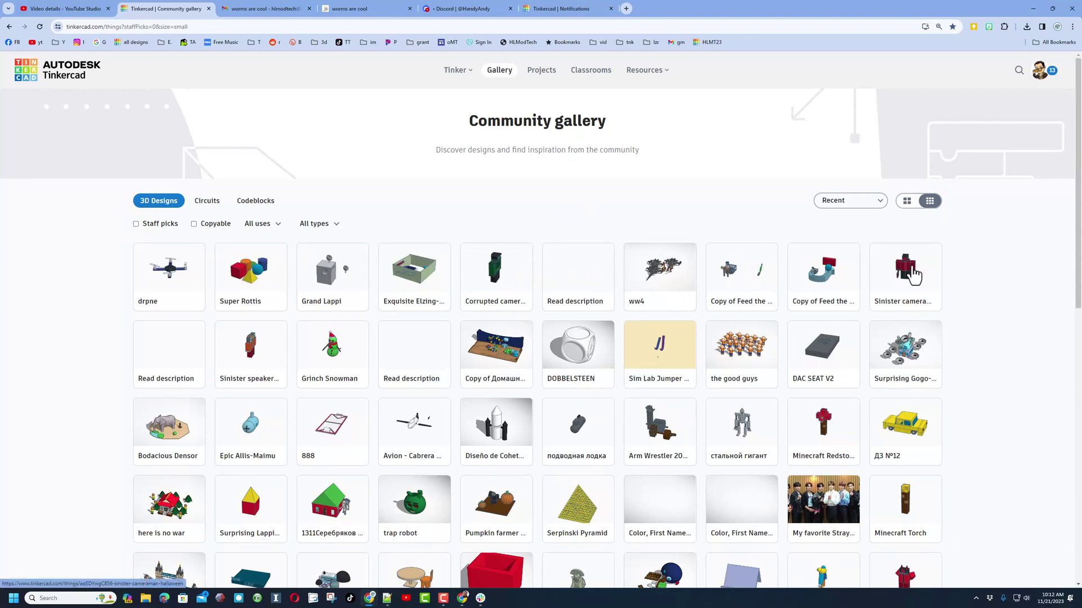
left_click(911, 276)
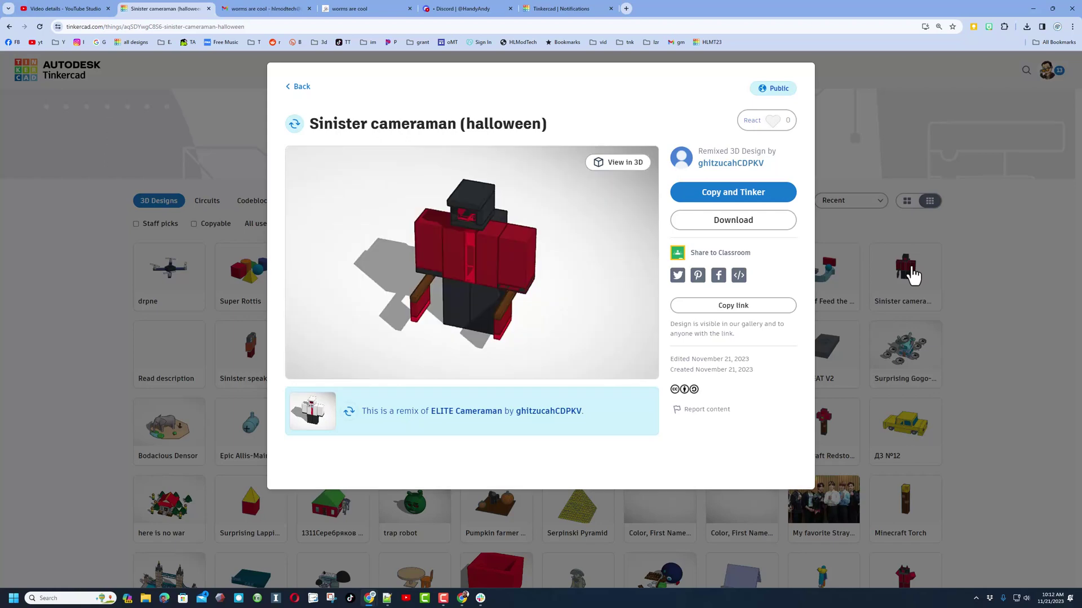
left_click(762, 119)
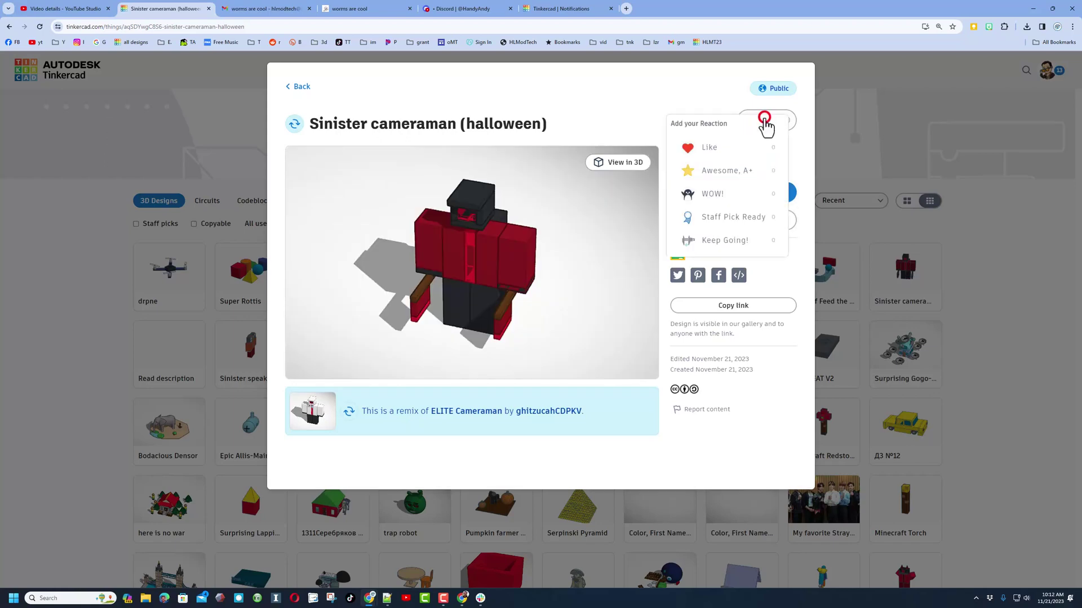
left_click(741, 144)
left_click(993, 200)
Add a reaction to the Grinch Snowman design
left_click(340, 360)
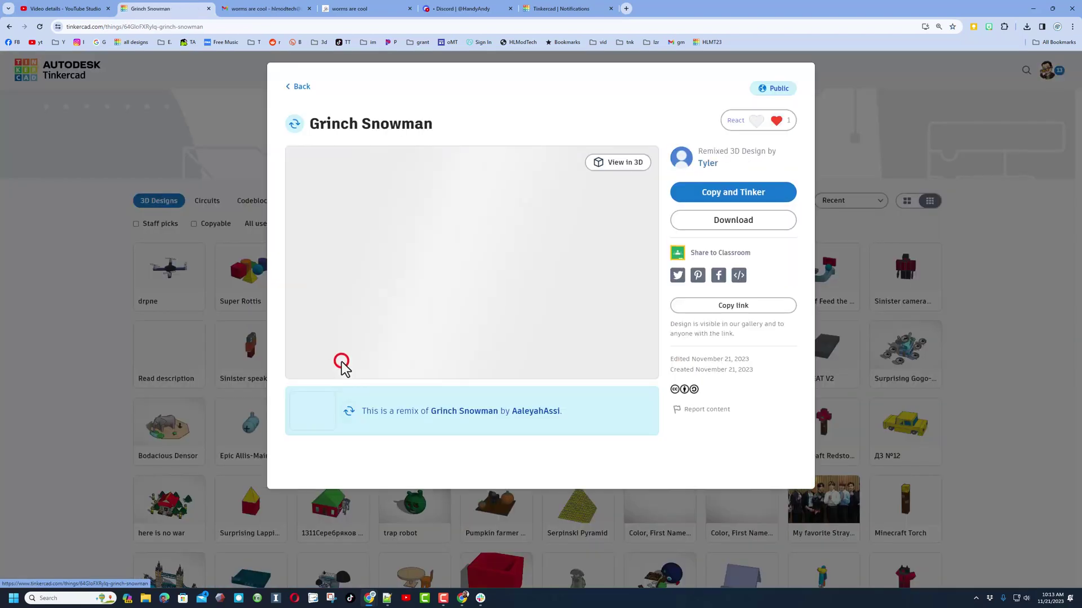
left_click(768, 128)
left_click(733, 169)
left_click(982, 255)
View the Д3 №12 car in interactive 3D and give it a WOW! reaction
left_click(903, 433)
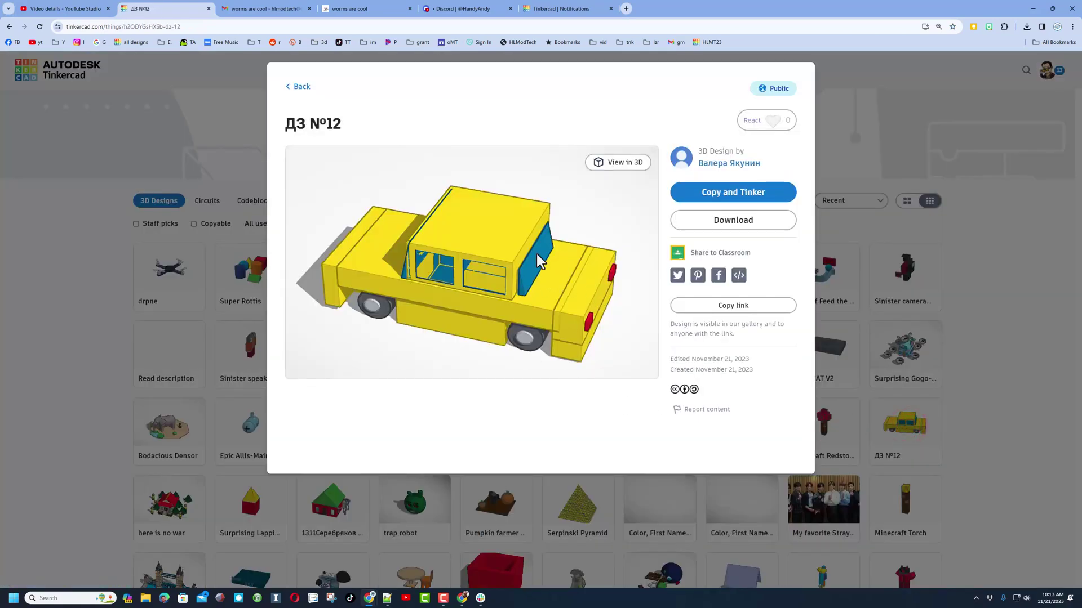
left_click(613, 166)
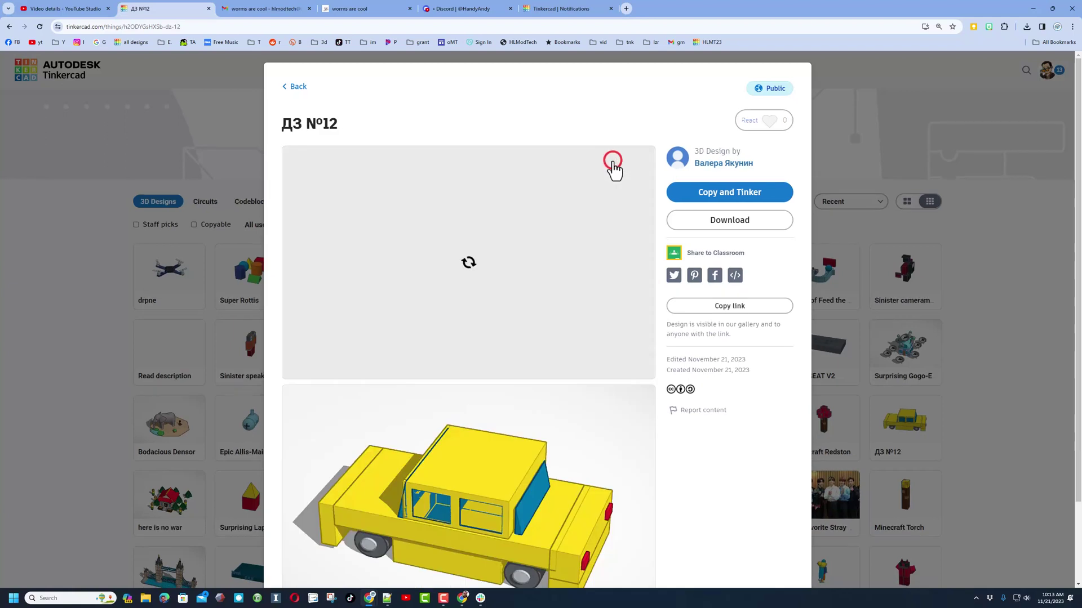
left_click_drag(498, 285, 623, 271)
left_click(765, 121)
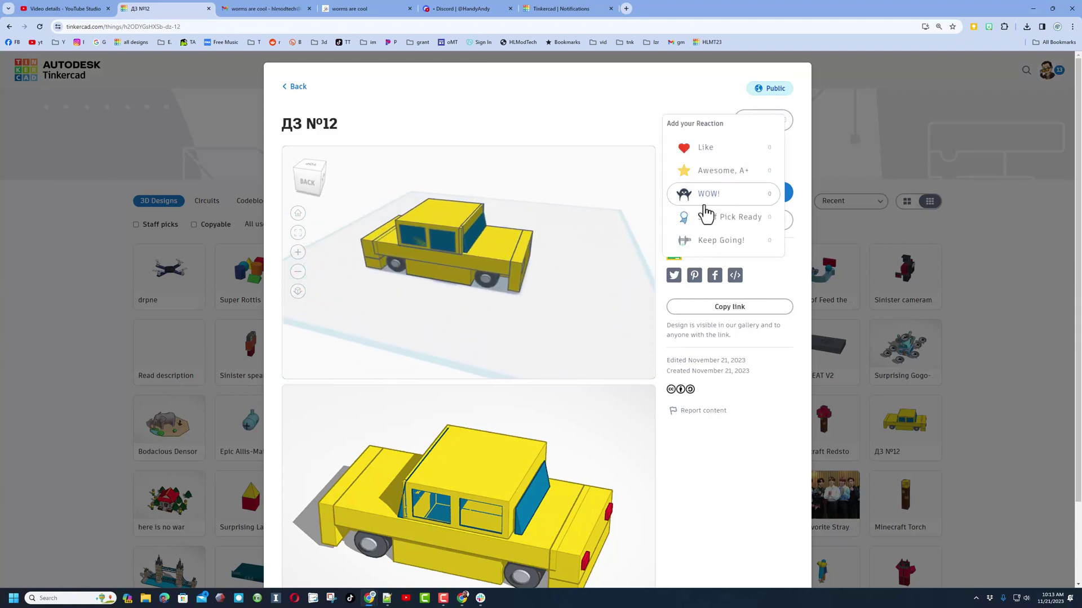
left_click(718, 195)
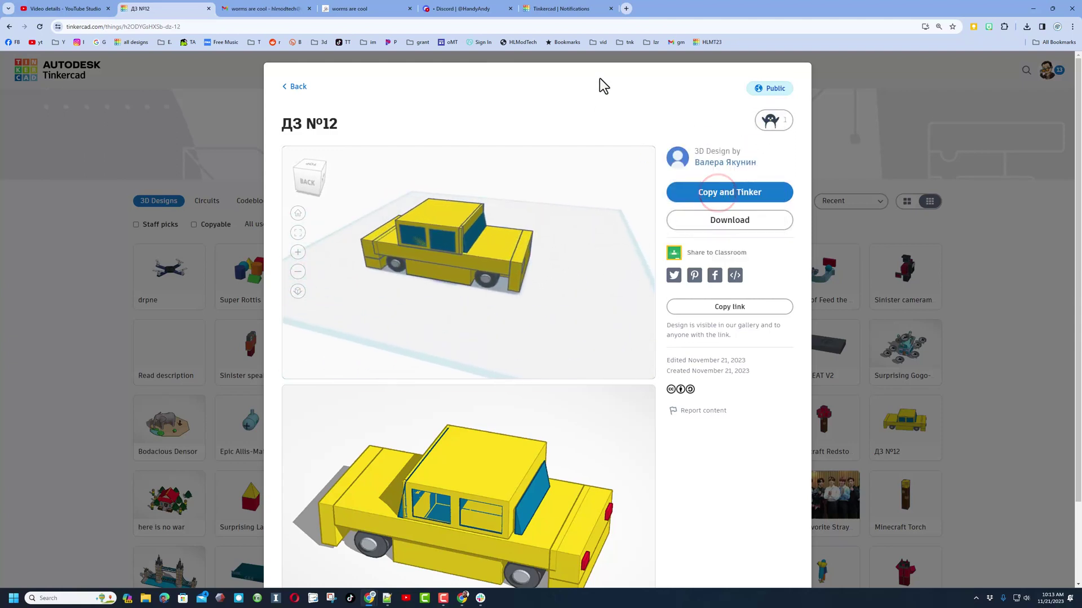
left_click(610, 58)
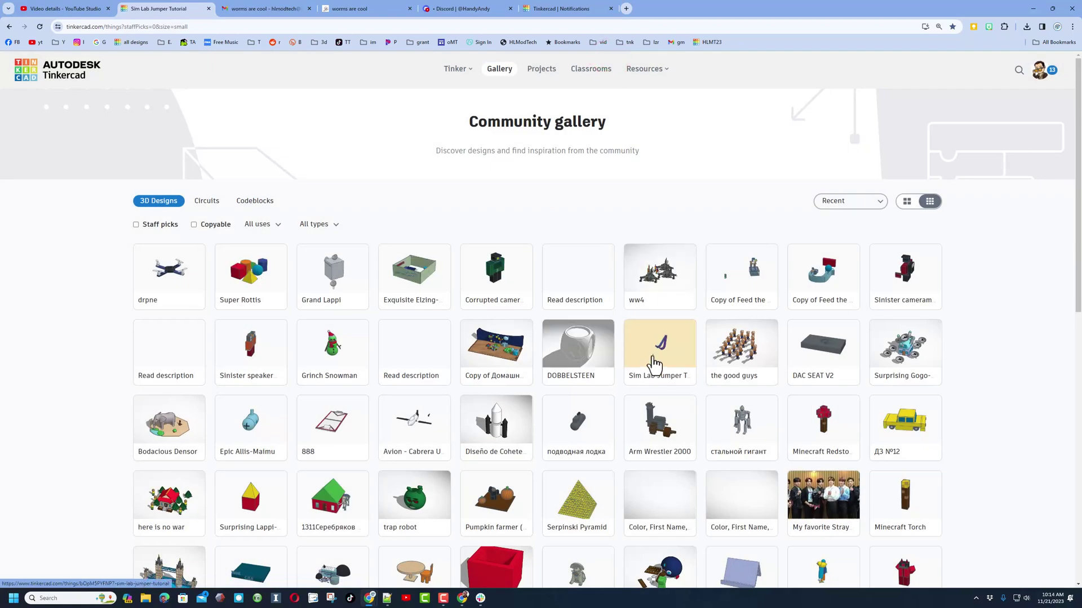
Open Sim Lab Jumper Tutorial and go to its HLModtech creator profile
left_click(662, 355)
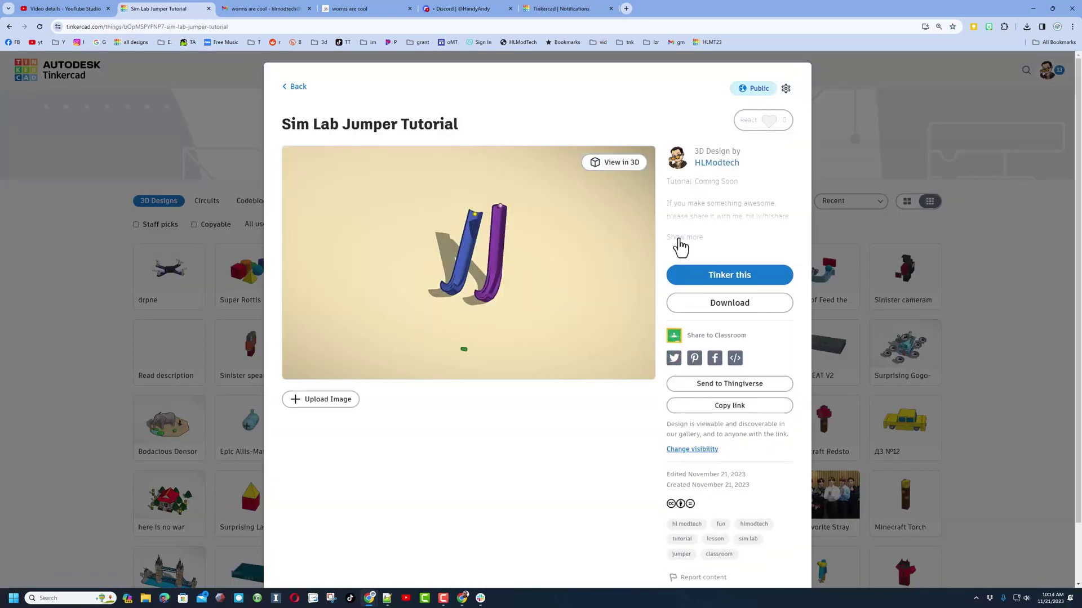
left_click(755, 128)
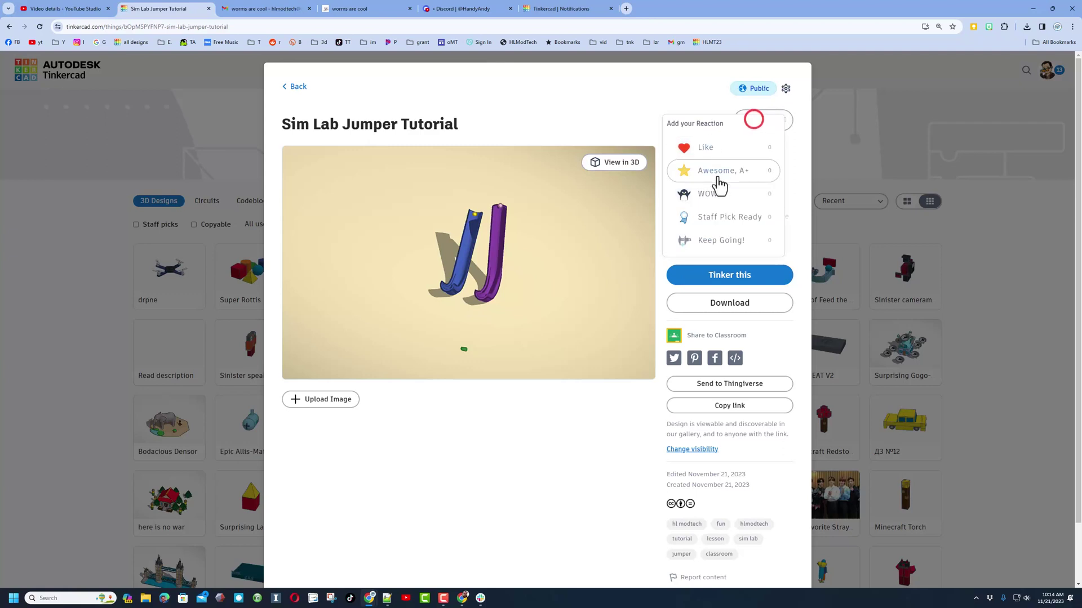
left_click(631, 100)
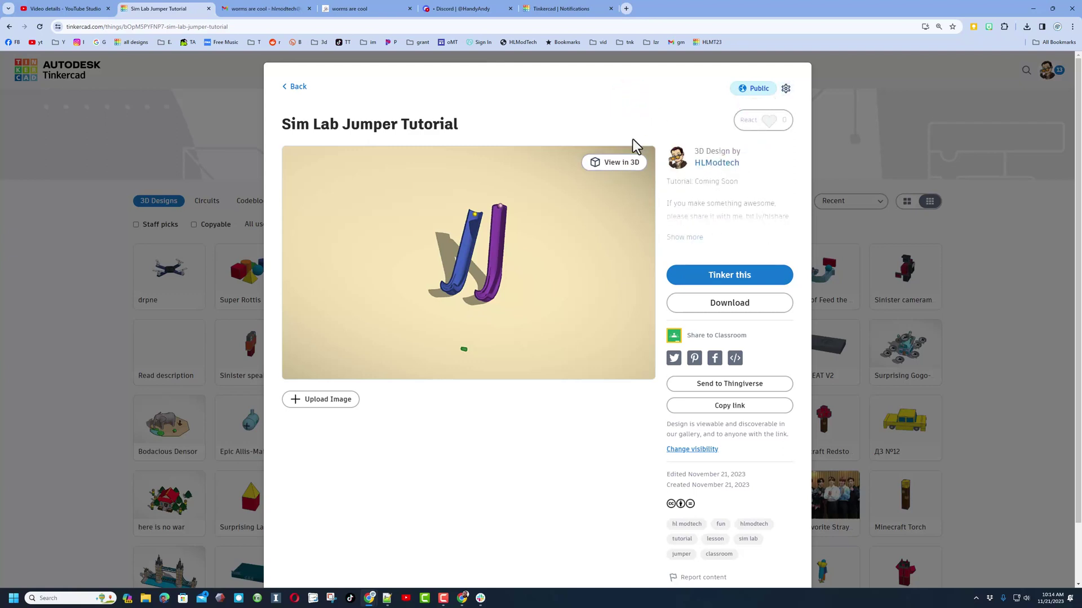
left_click(710, 165)
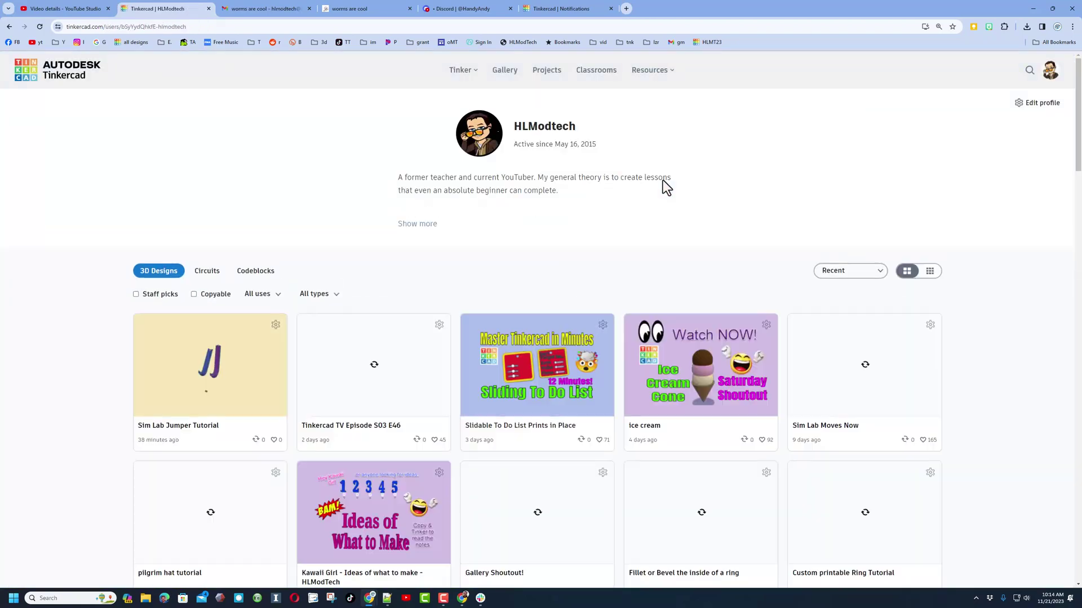
Sort the HLModtech profile's designs by Reactions and show them as small tiles
scroll(821, 108, "down", 3)
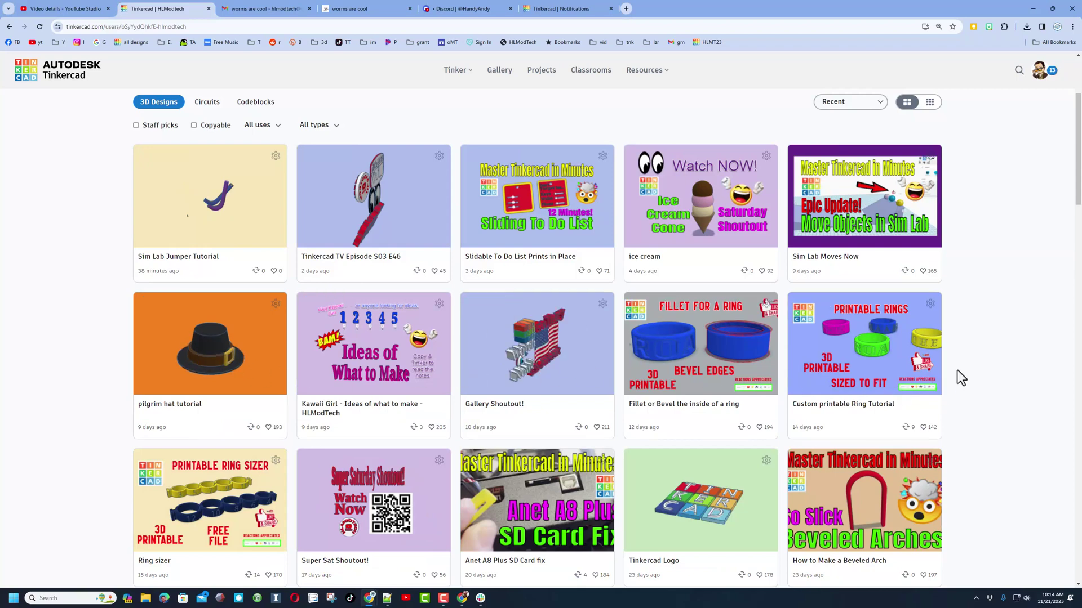
left_click(844, 102)
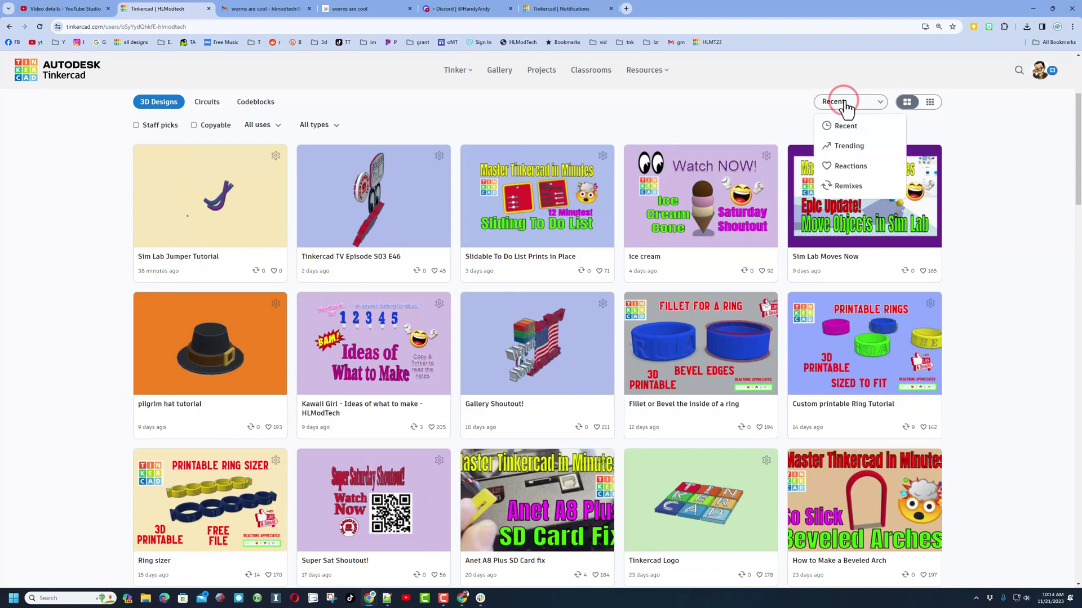
left_click(847, 167)
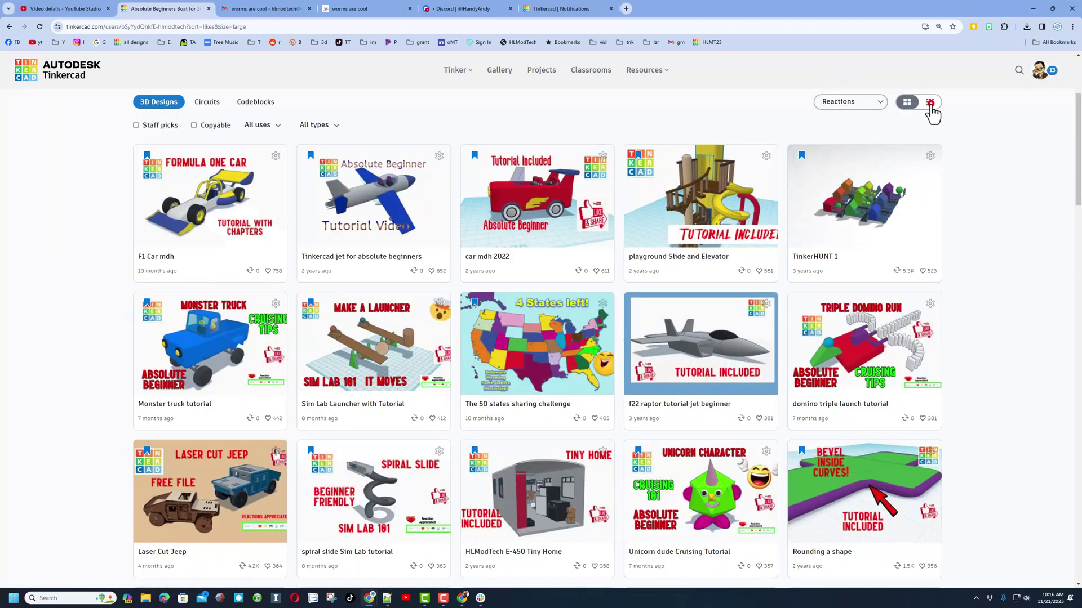
left_click(930, 102)
scroll(648, 217, "down", 3)
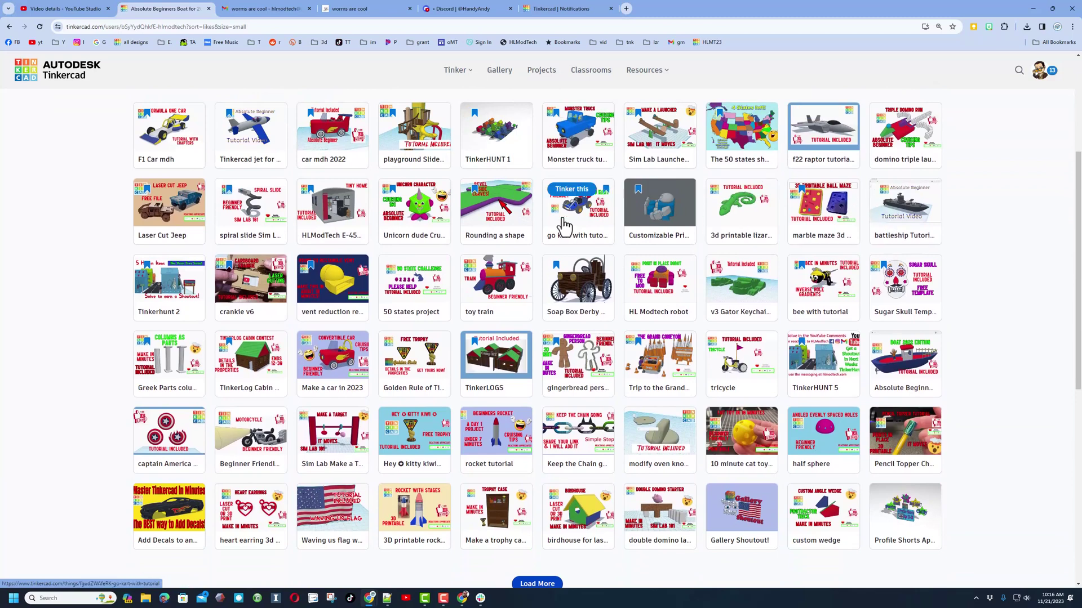
Open the toy train design and close its reactions list without reacting
left_click(496, 278)
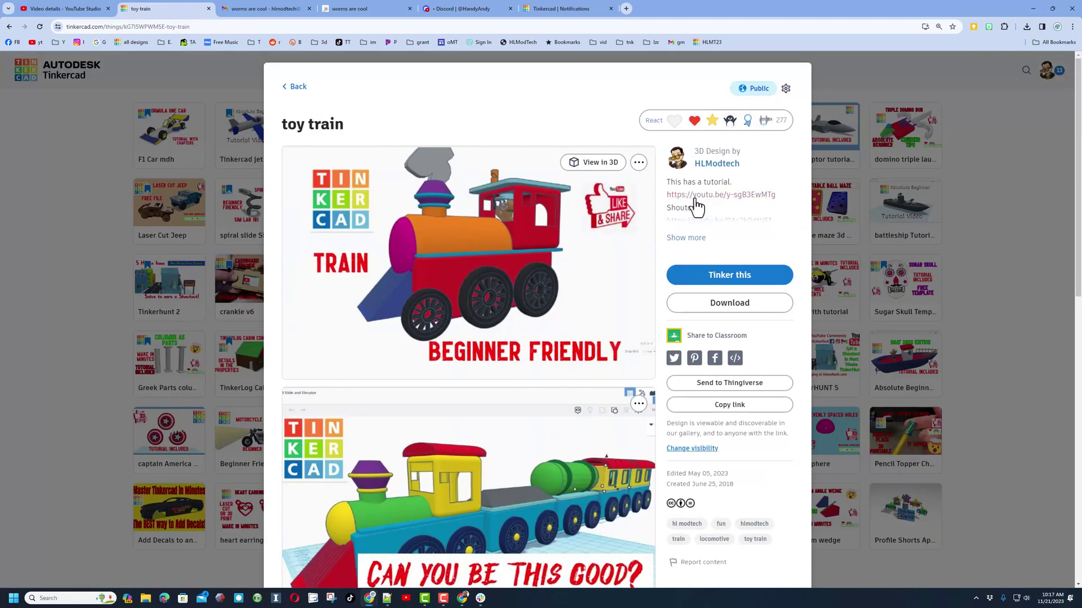
left_click(687, 135)
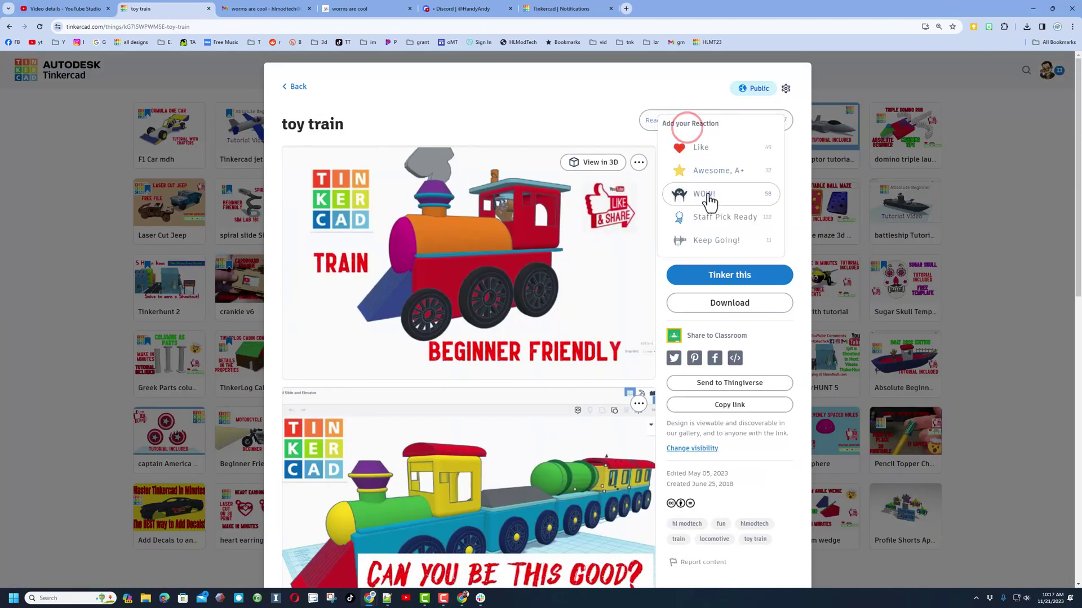
left_click(597, 102)
left_click(667, 123)
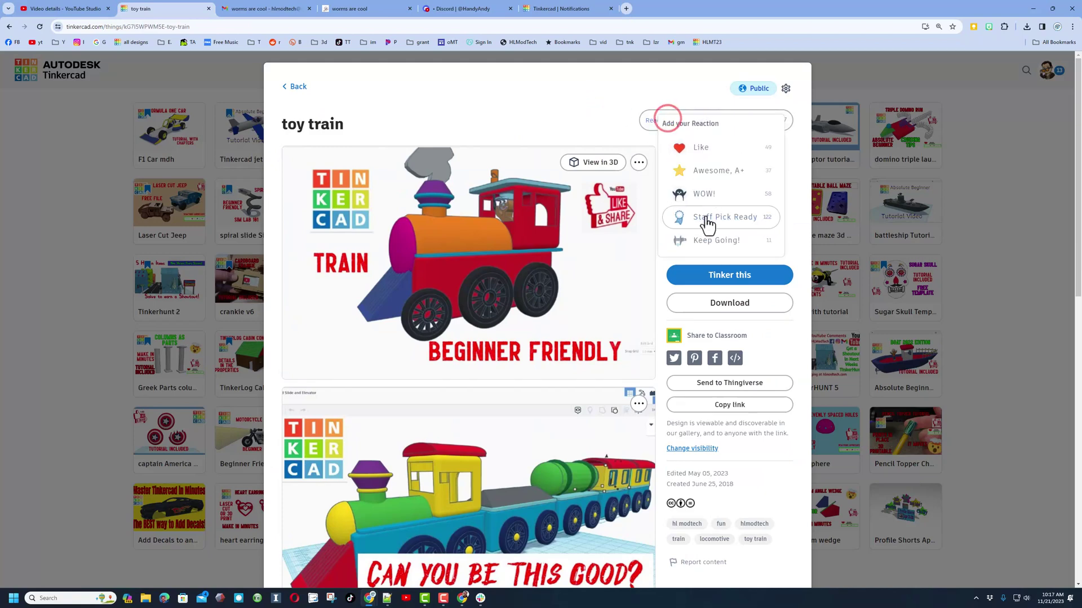
left_click(611, 125)
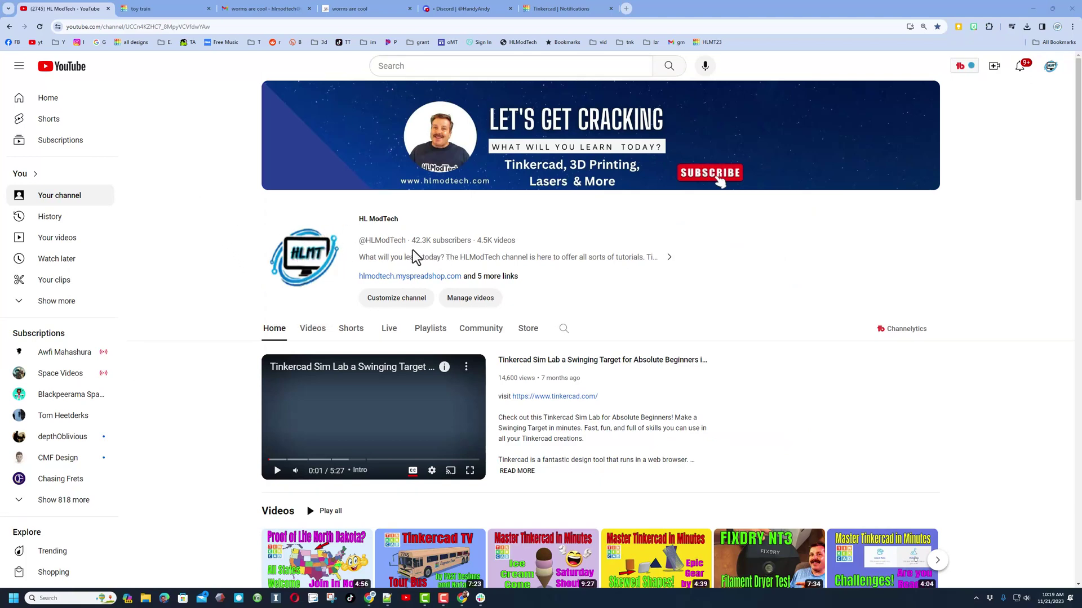
scroll(167, 260, "down", 1)
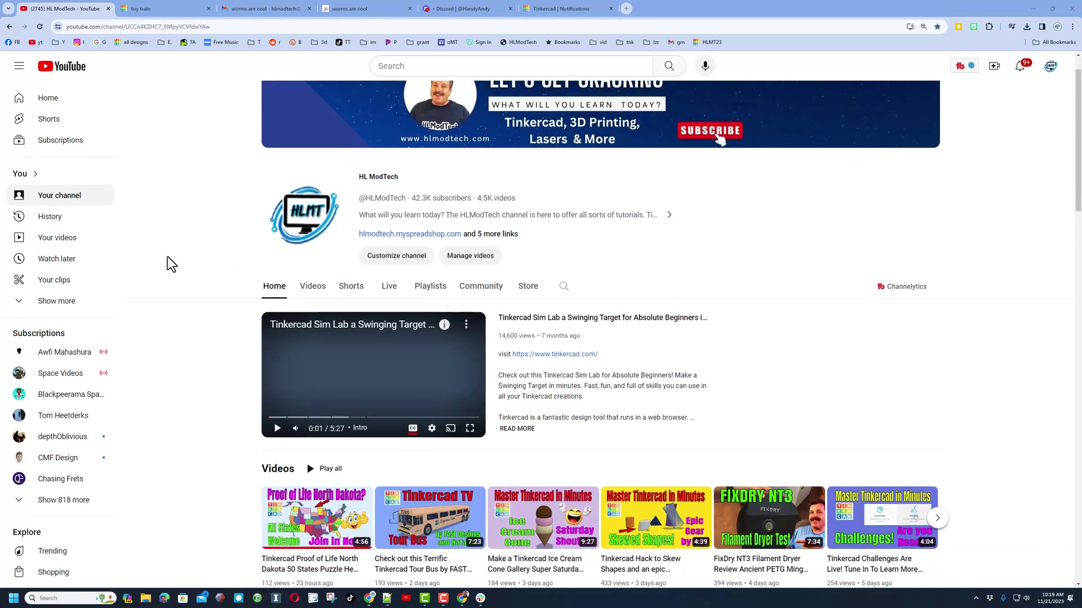
scroll(168, 260, "up", 1)
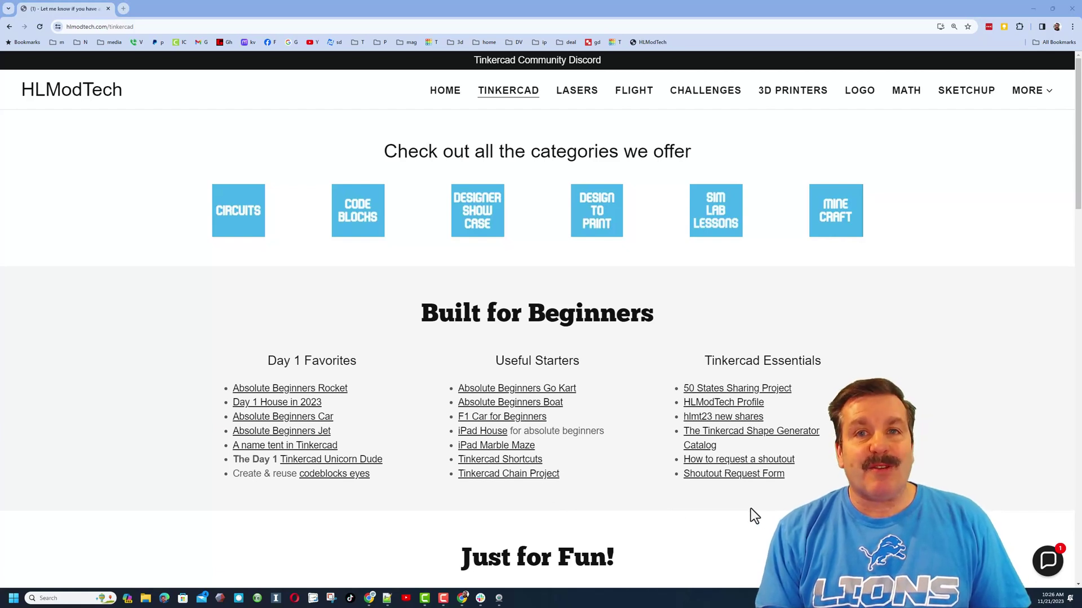
Dismiss the Contact Us chat and follow the HLModTech page's Tinkercad Community Discord banner to its invite
left_click(1047, 559)
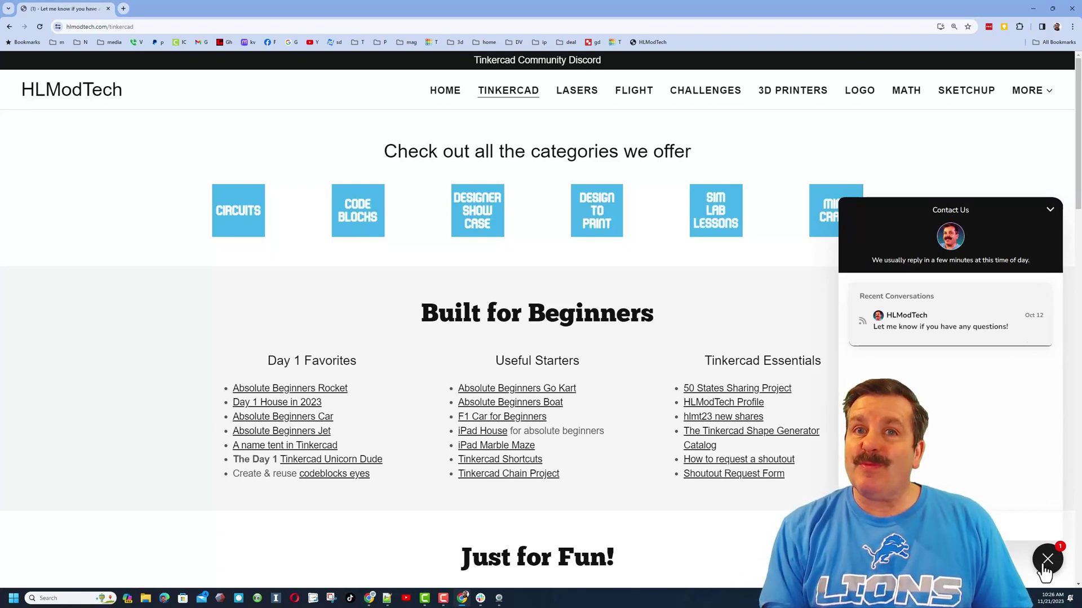
left_click(1046, 569)
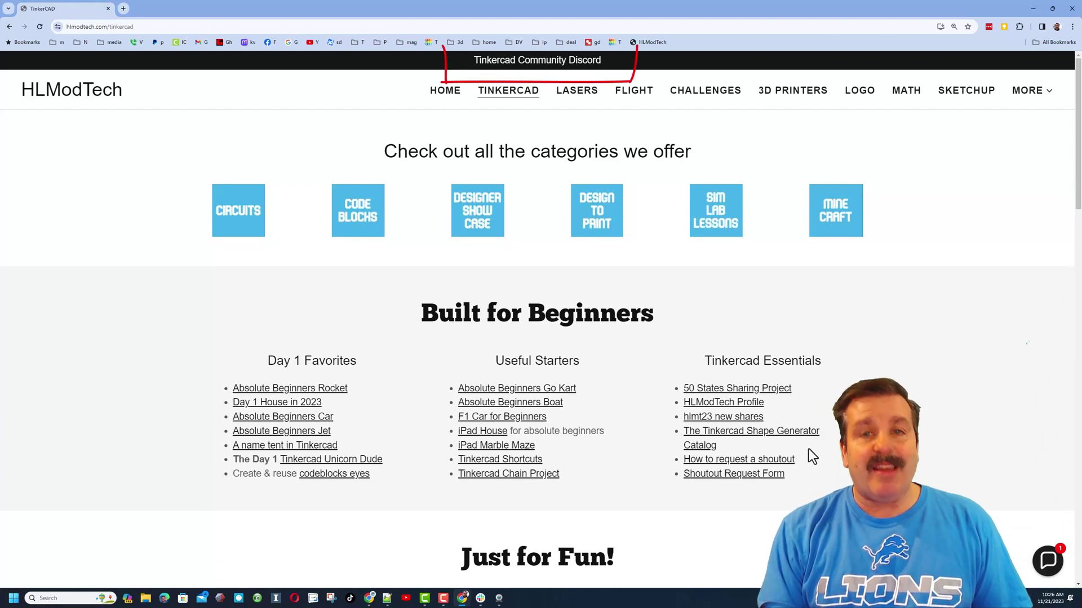
left_click(538, 65)
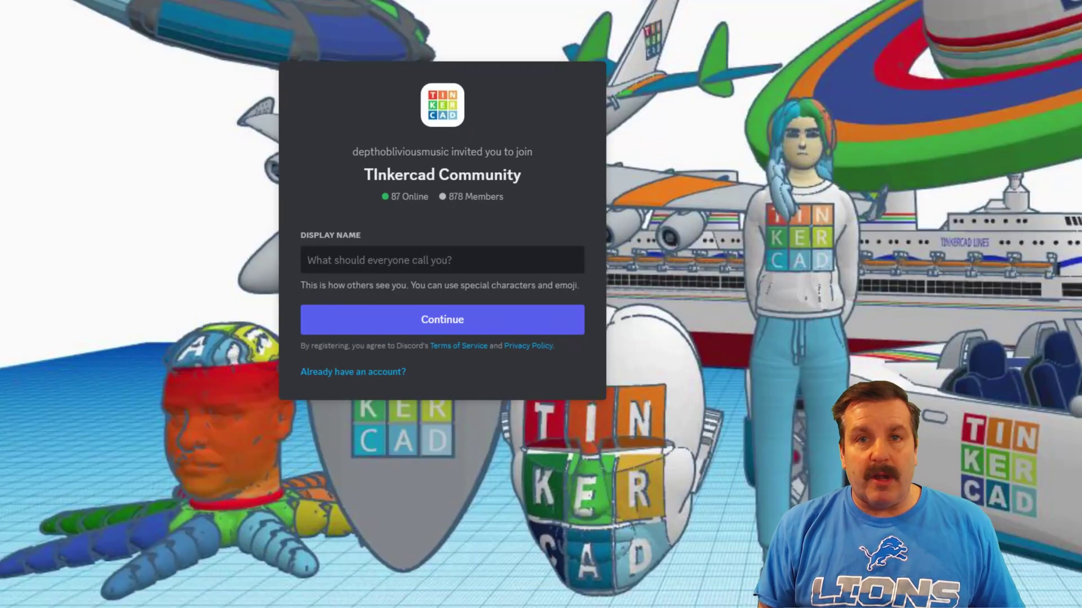